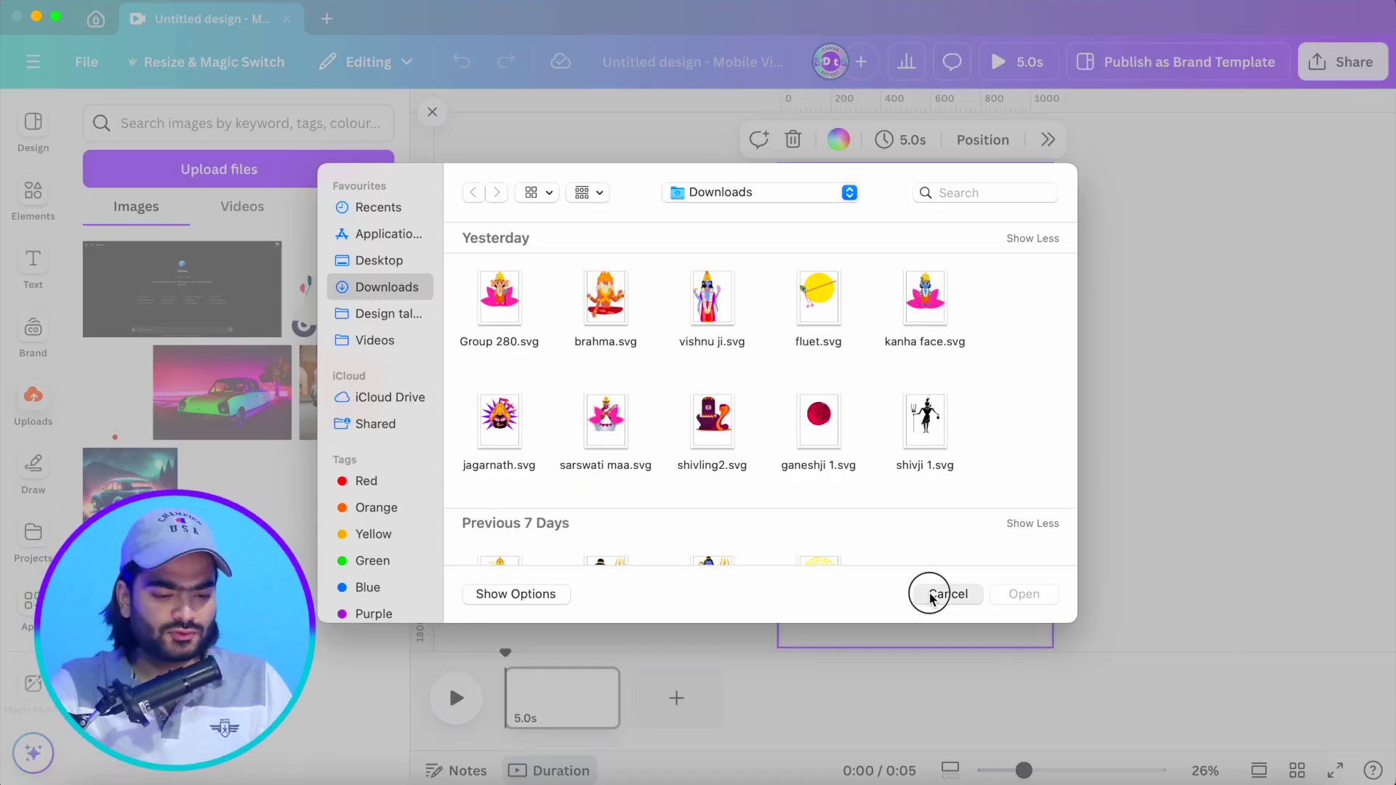
Search Elements for 'travel' and add the 30-second backpacker video to the page
{"action": "left_click", "coordinate": [932, 593]}
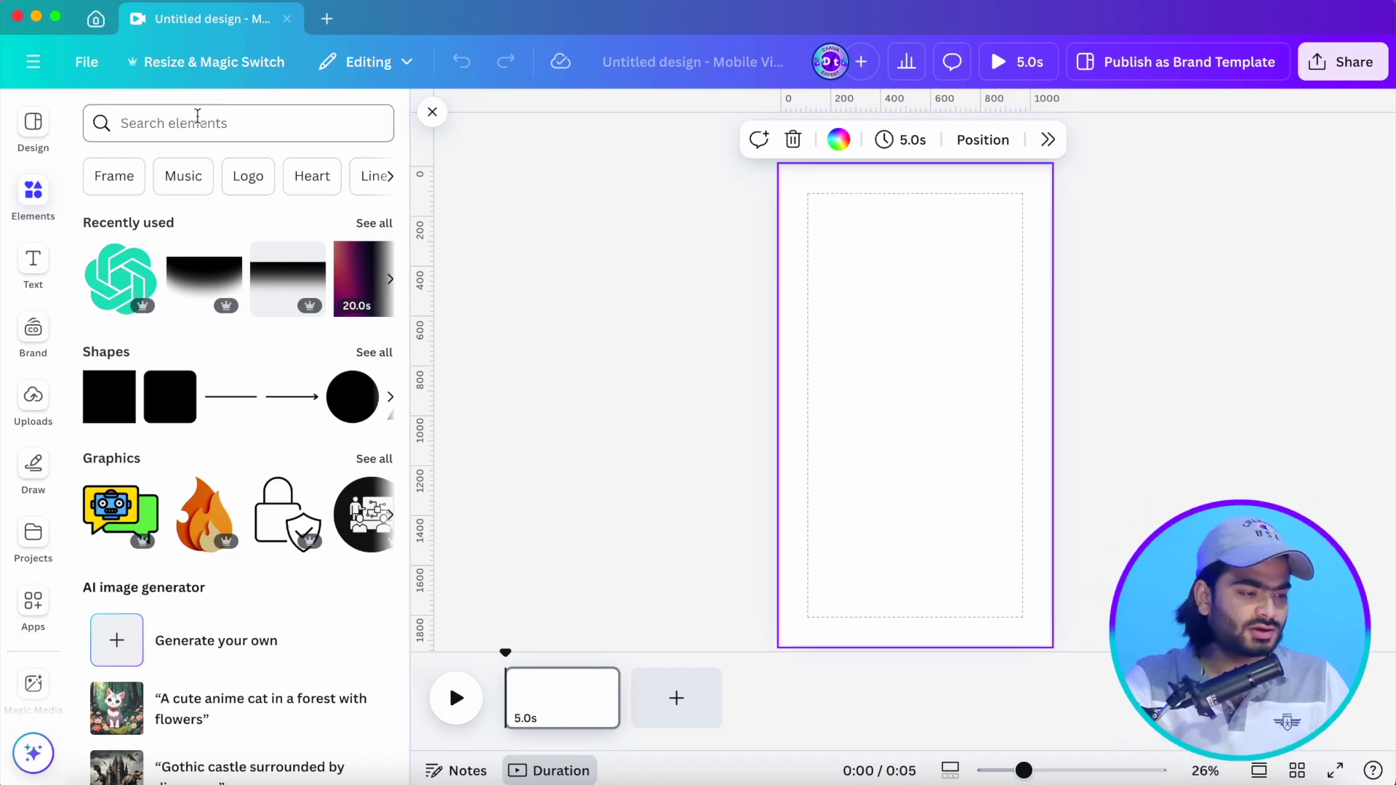
{"action": "left_click", "coordinate": [196, 120]}
{"action": "type", "text": "T"}
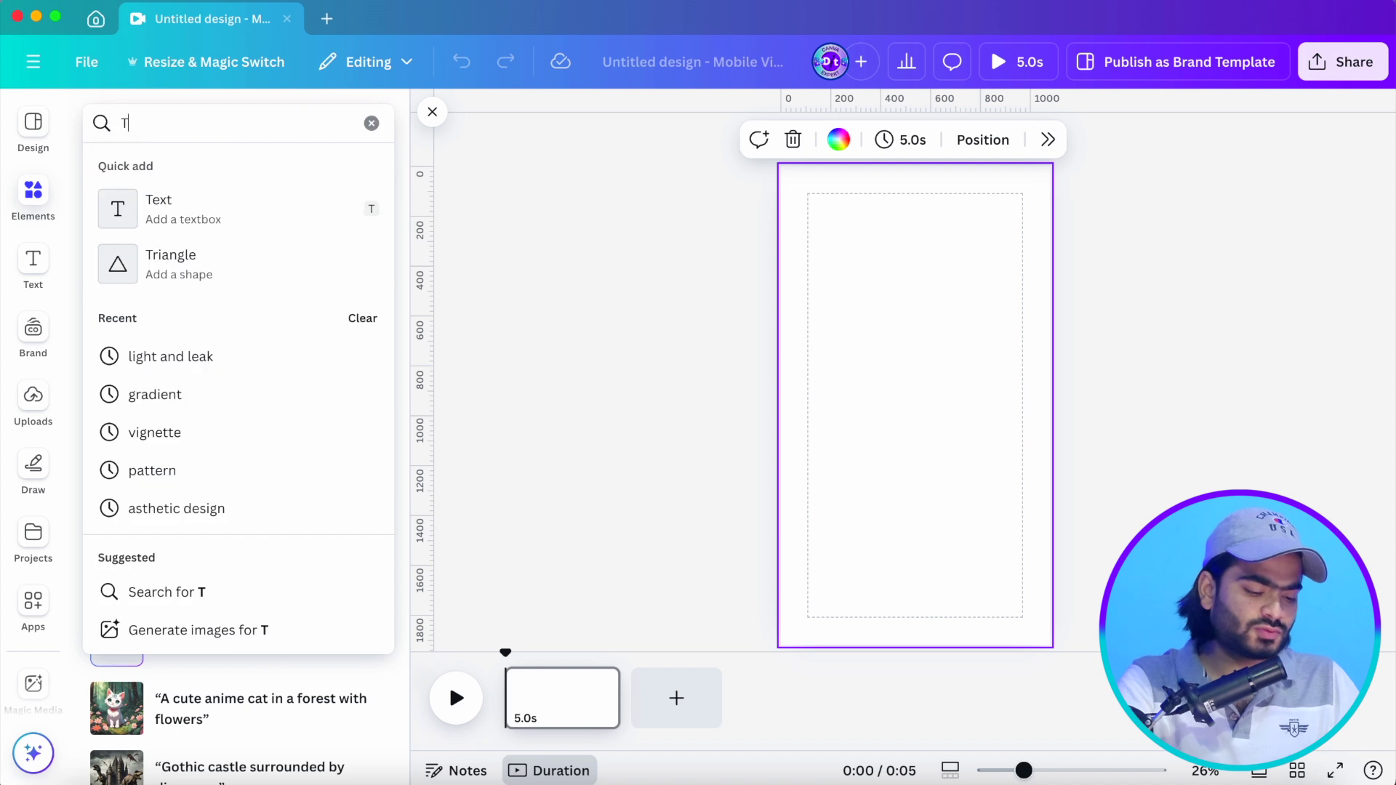
{"action": "type", "text": "RAVEL"}
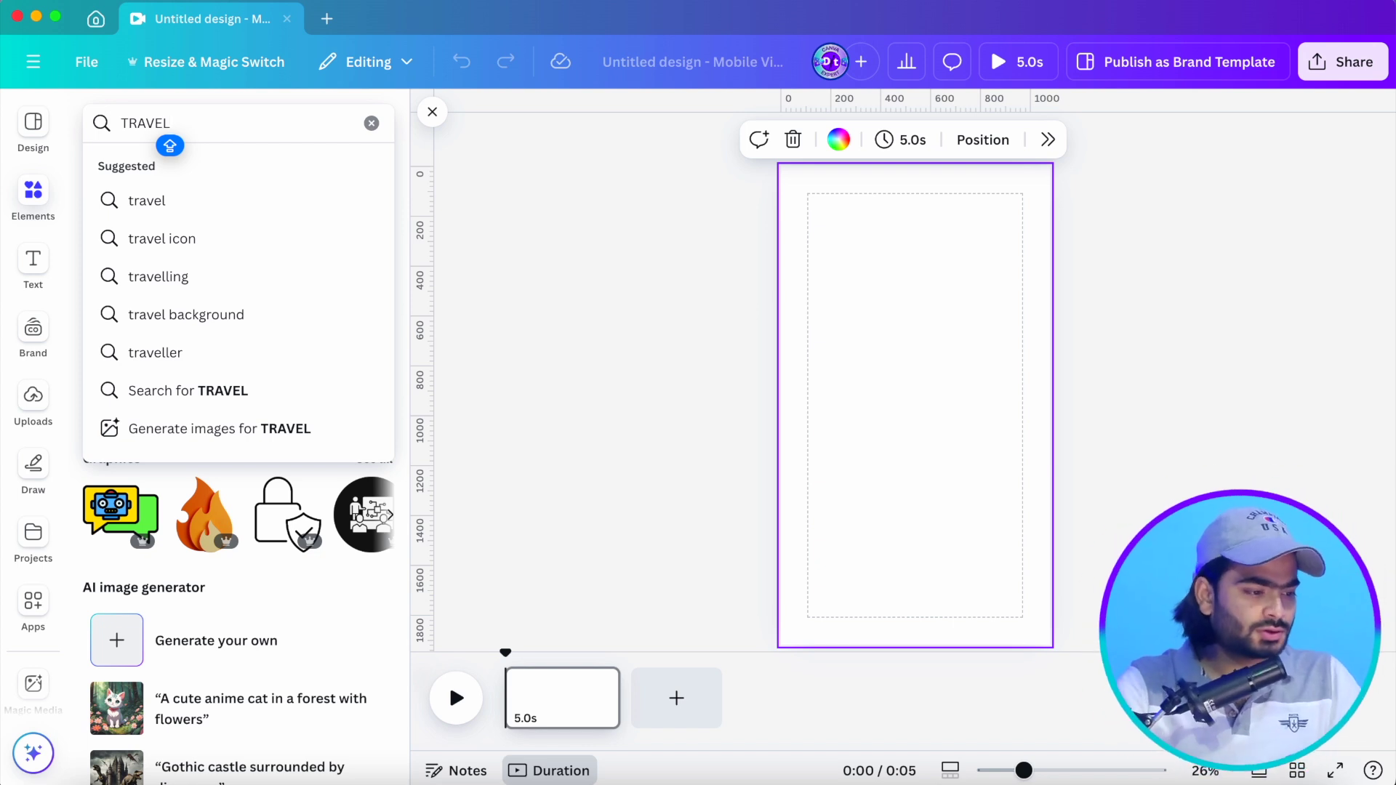
{"action": "left_click", "coordinate": [201, 213]}
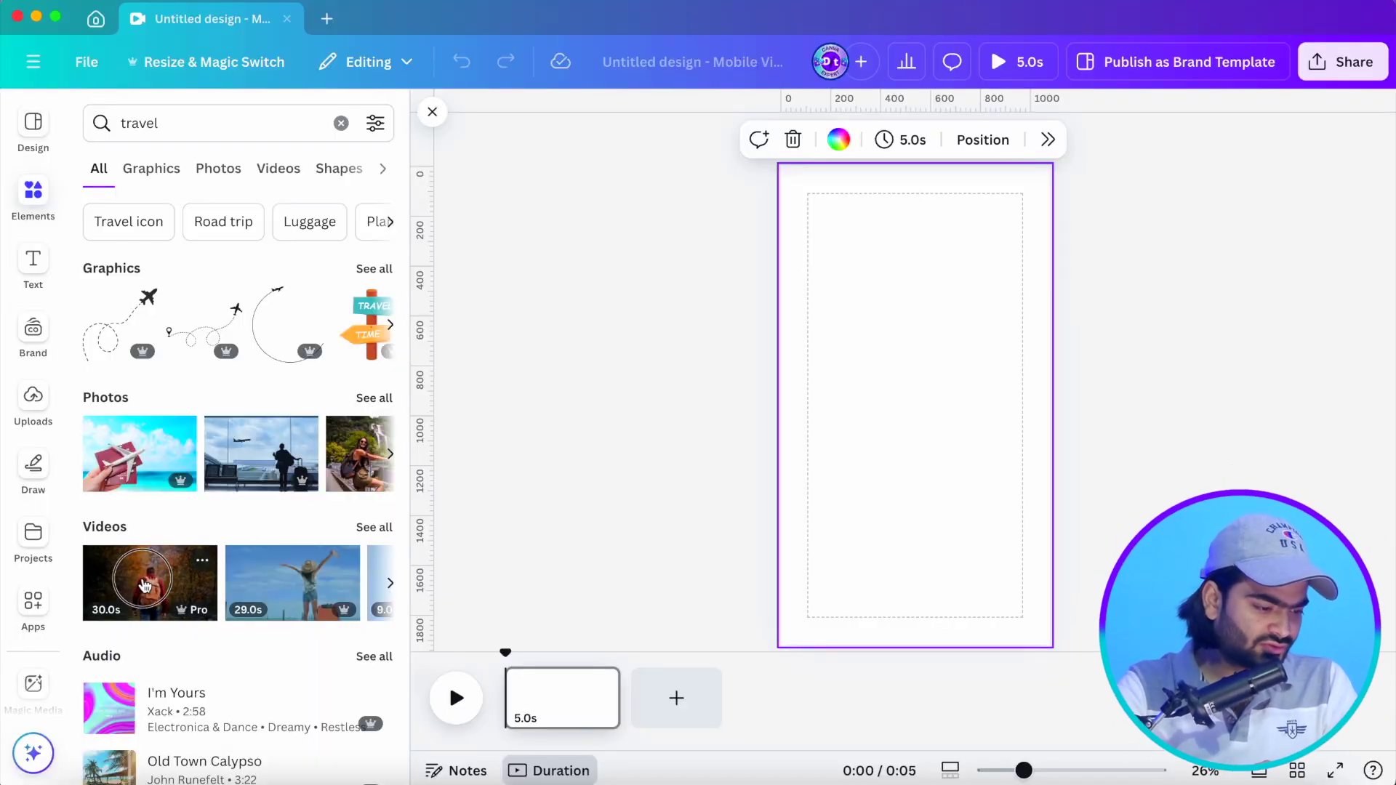
{"action": "left_click", "coordinate": [145, 587]}
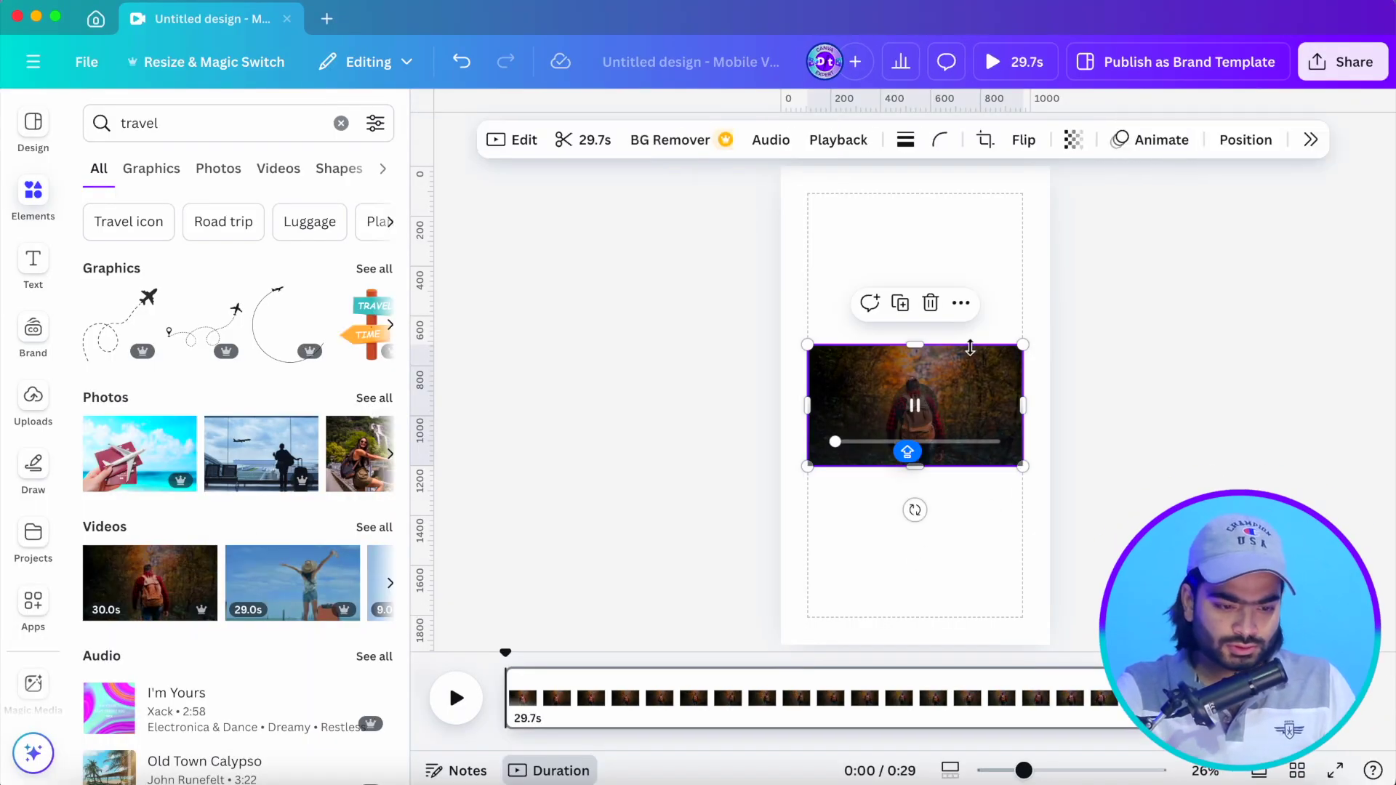
Set the backpacker video as the page background and trim the clip to 6.0 seconds
{"action": "left_click", "coordinate": [961, 305]}
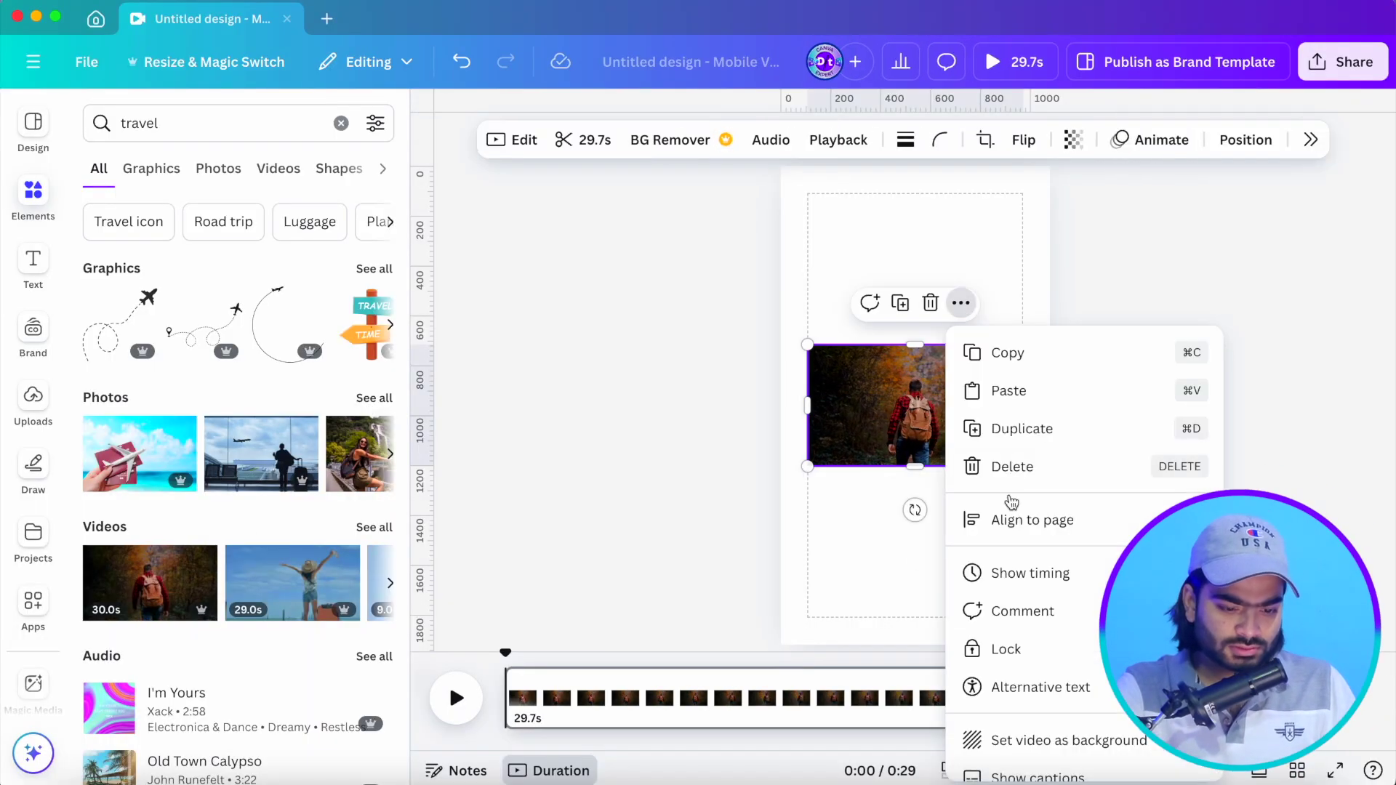
{"action": "left_click", "coordinate": [1024, 740]}
{"action": "left_click_drag", "start_coordinate": [959, 718], "coordinate": [635, 722]}
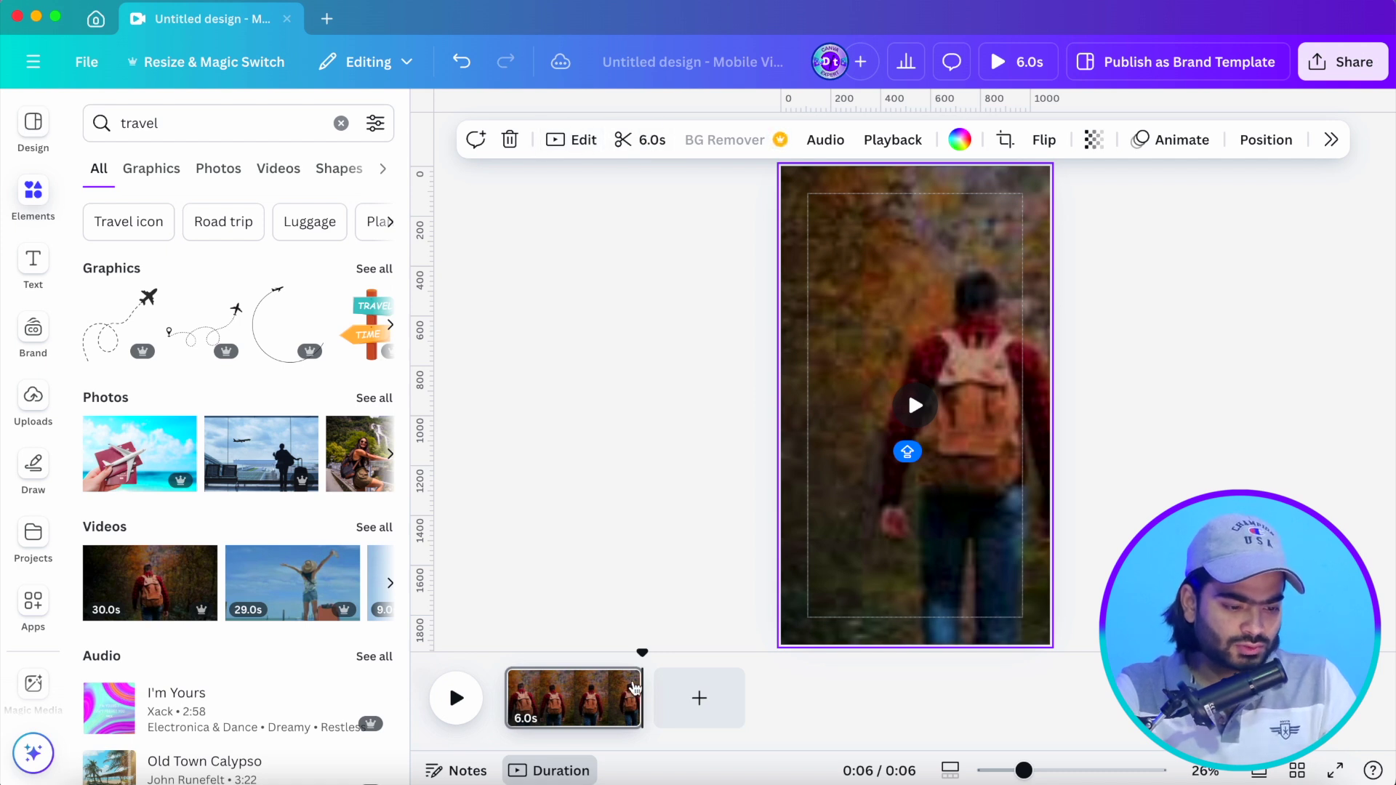
Lengthen the clip to 14.5 s and set video speed to 0.5, stretching it to 29.1 seconds
{"action": "left_click_drag", "start_coordinate": [640, 684], "coordinate": [836, 697]}
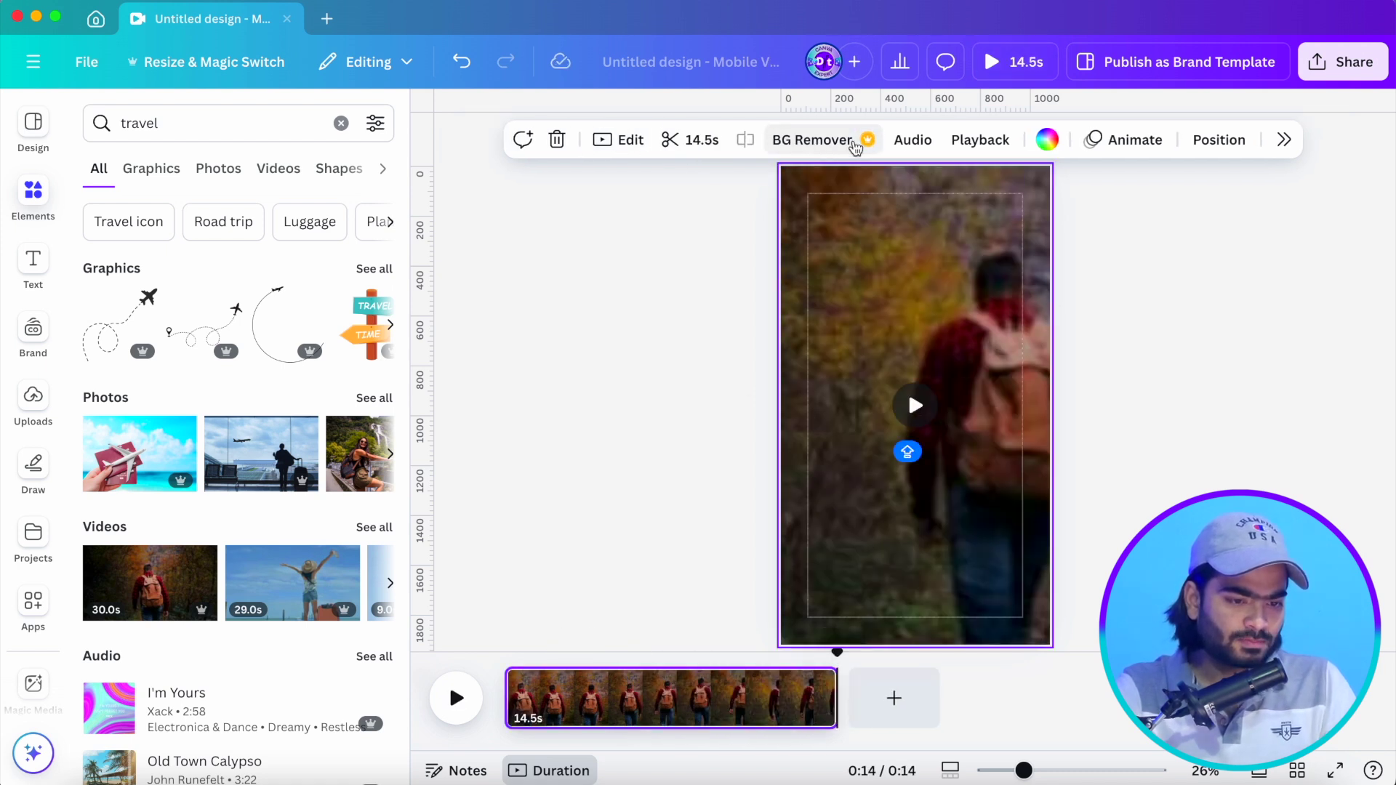
{"action": "left_click", "coordinate": [957, 145]}
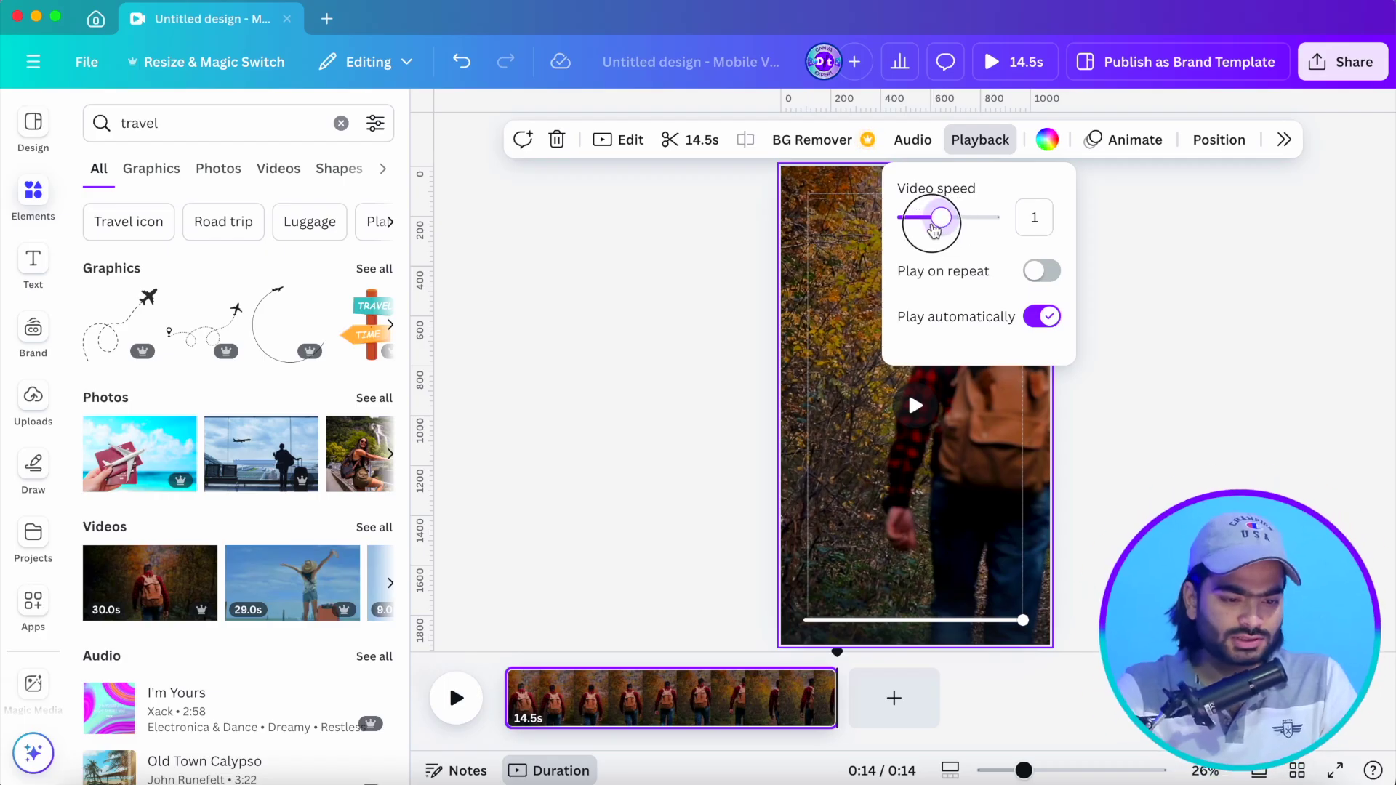
{"action": "left_click_drag", "start_coordinate": [934, 231], "coordinate": [912, 231]}
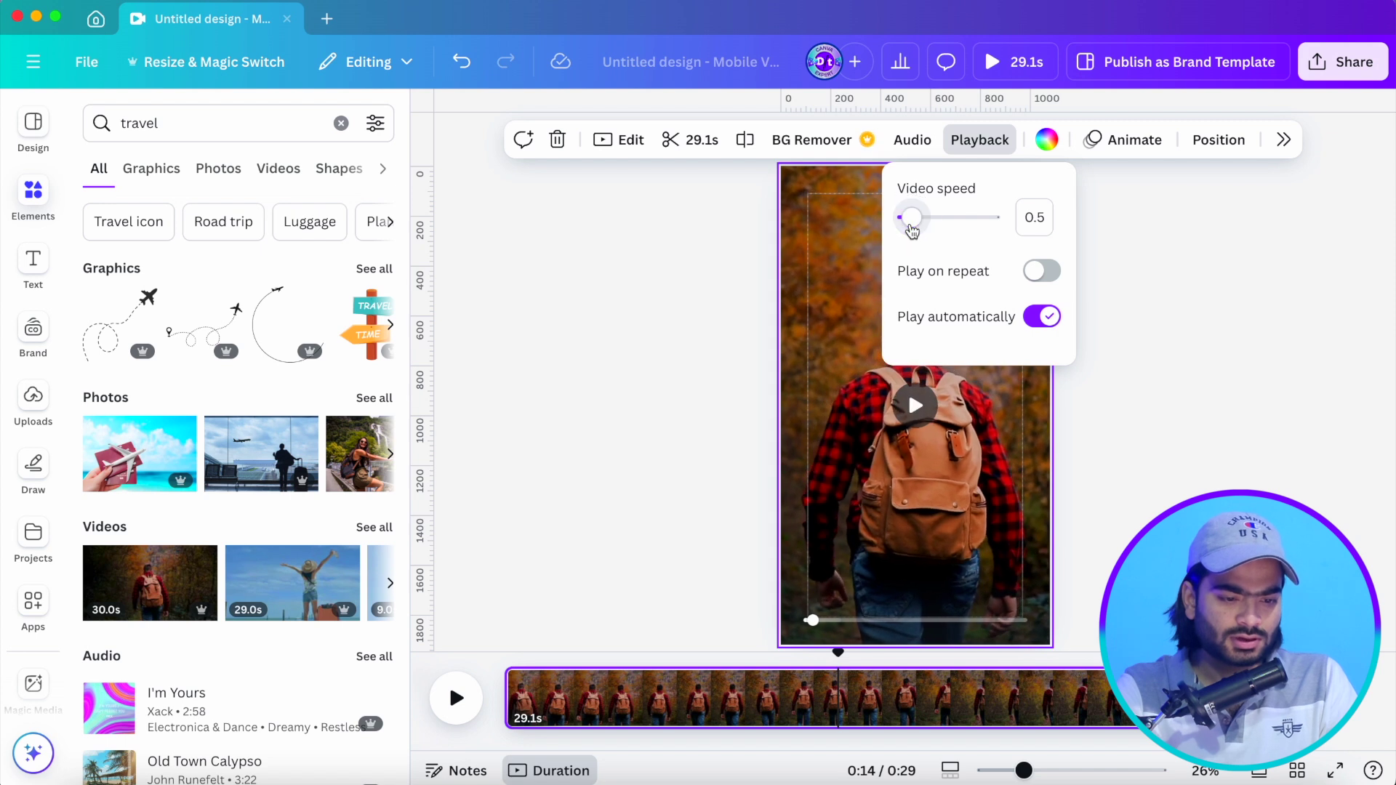
{"action": "left_click", "coordinate": [696, 411]}
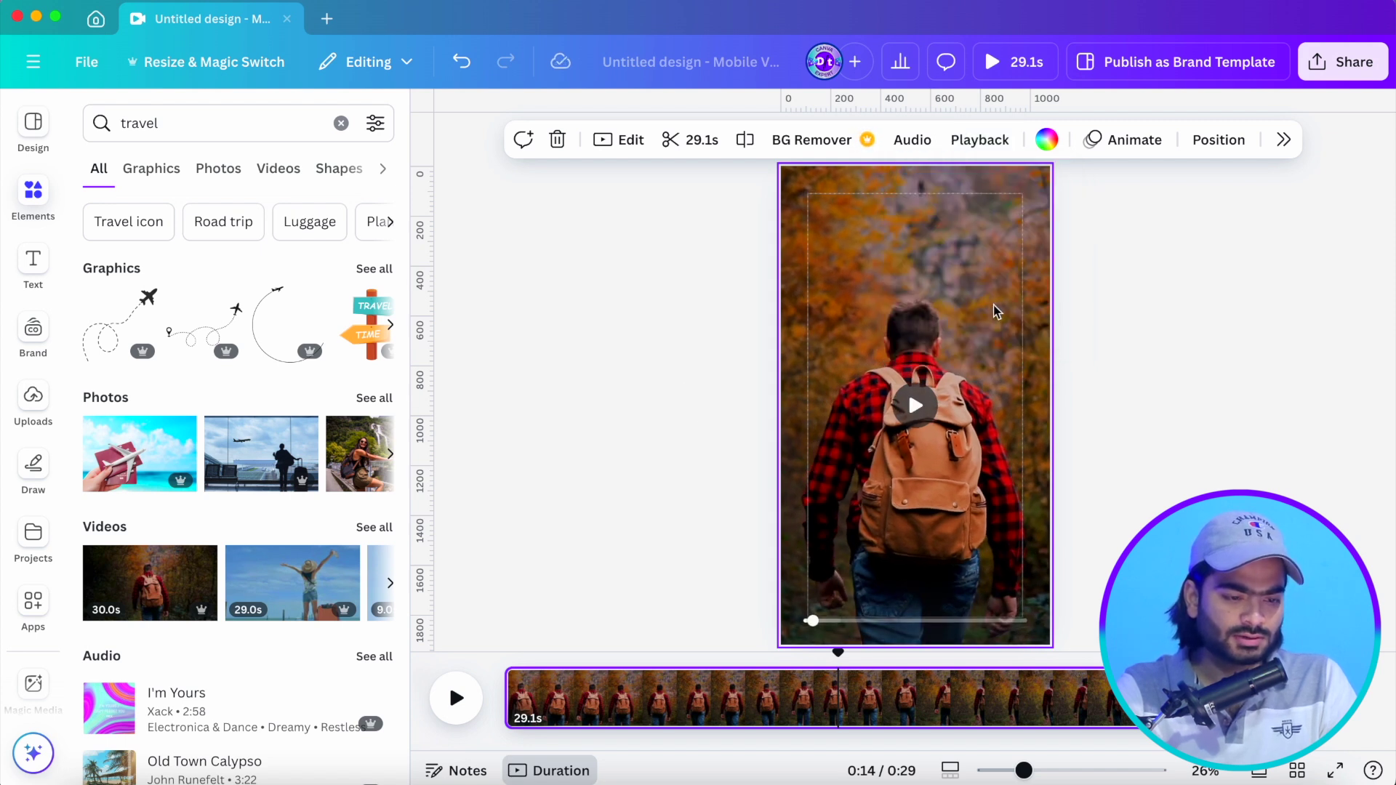
{"action": "left_click", "coordinate": [981, 271]}
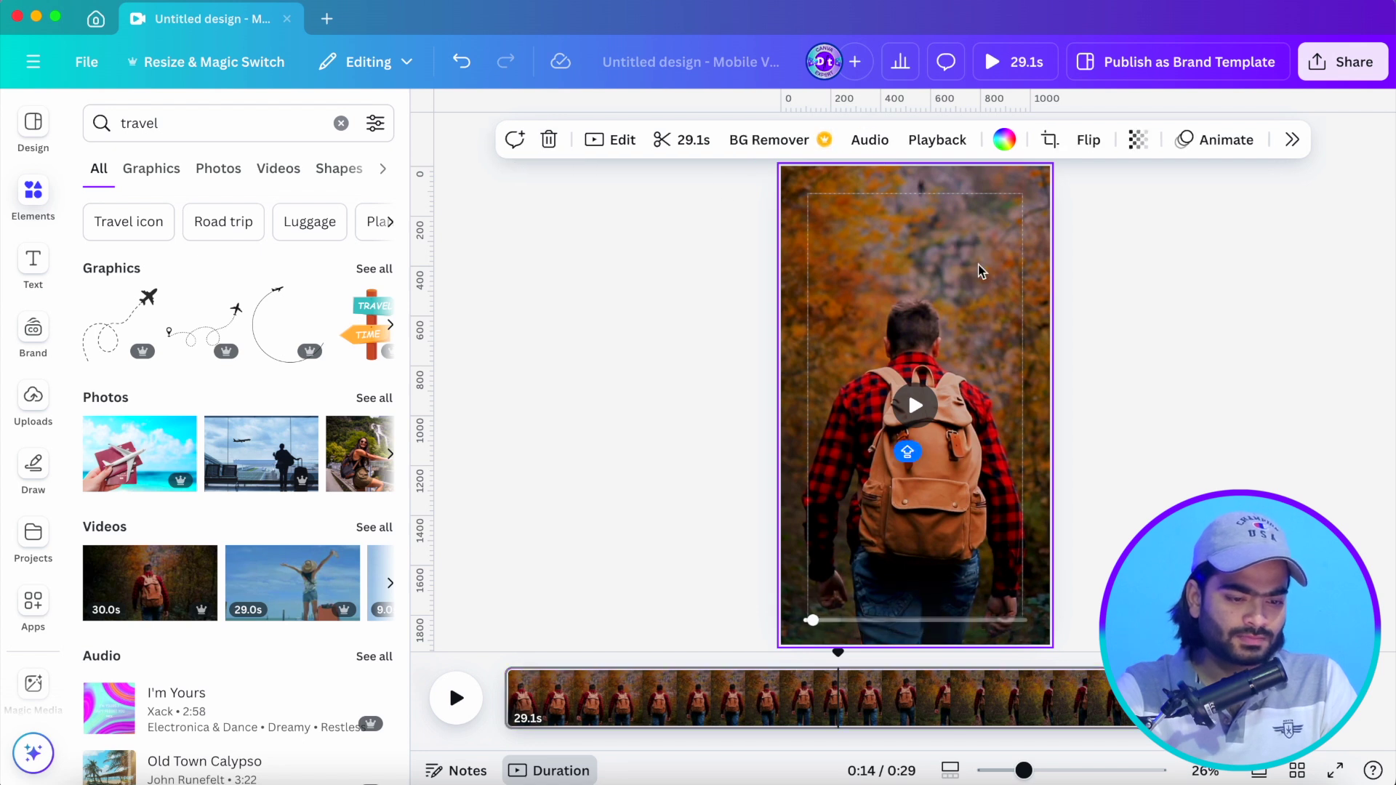
{"action": "left_click", "coordinate": [177, 128]}
Search Elements for 'SHAPE' and add a square to the page
{"action": "key", "text": "BackSpace"}
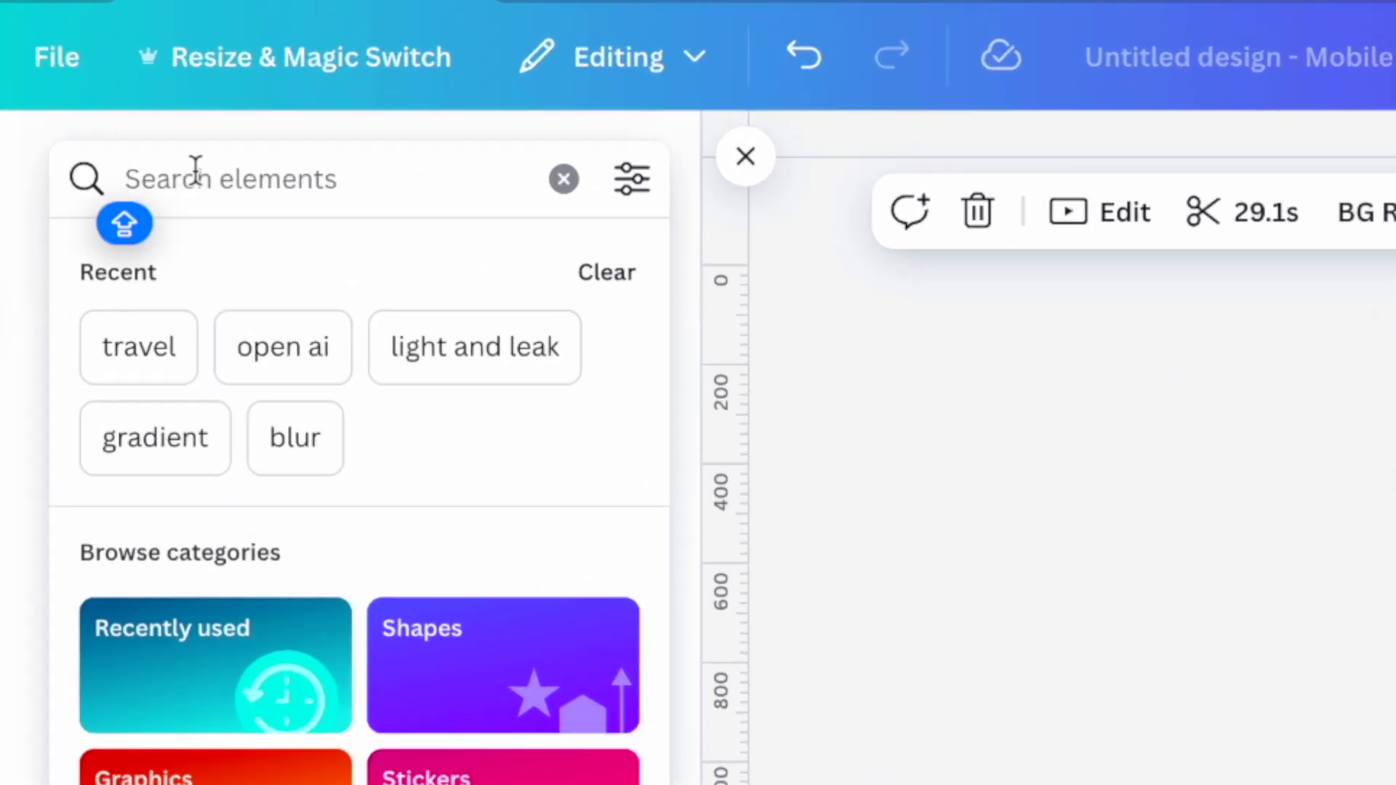
{"action": "type", "text": "SHAPER"}
{"action": "key", "text": "BackSpace"}
{"action": "key", "text": "Return"}
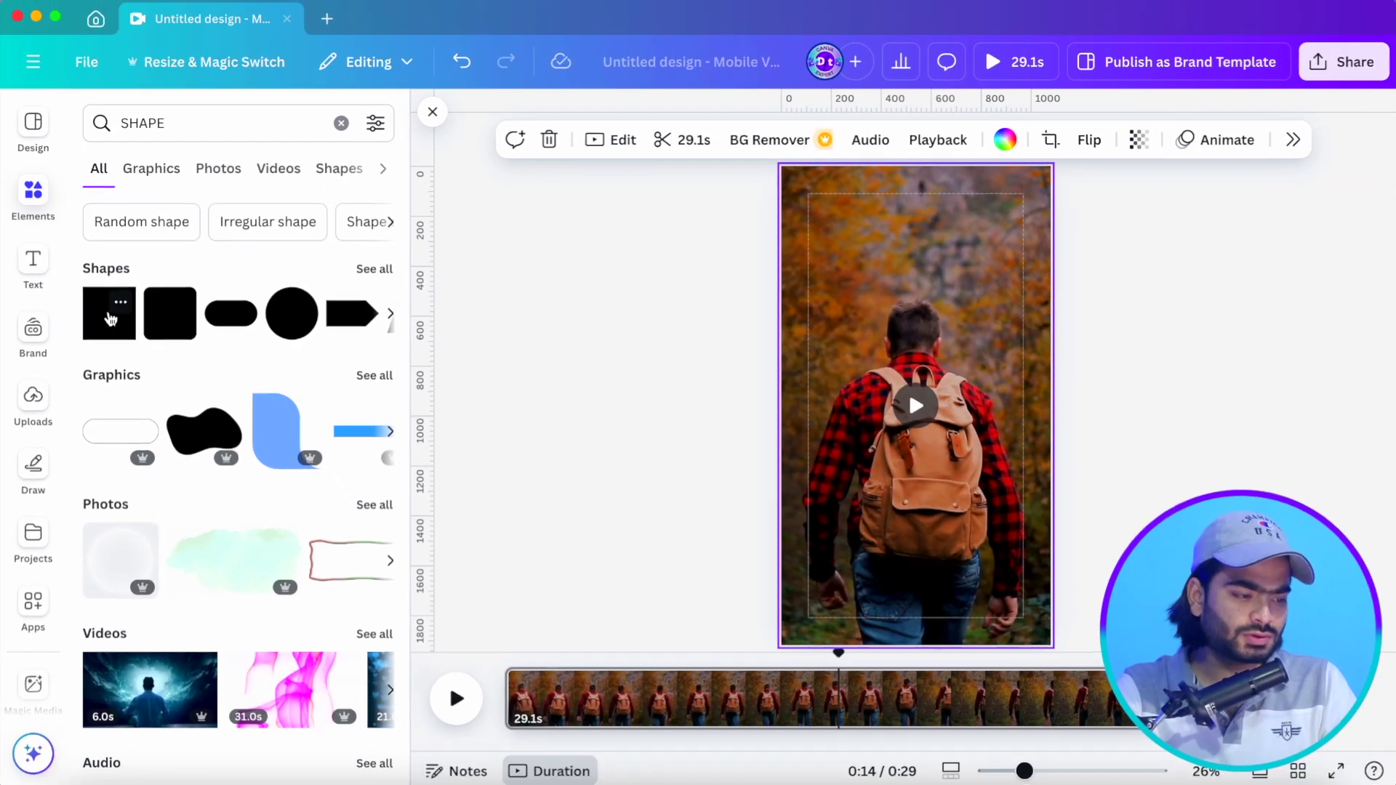
{"action": "left_click", "coordinate": [101, 568]}
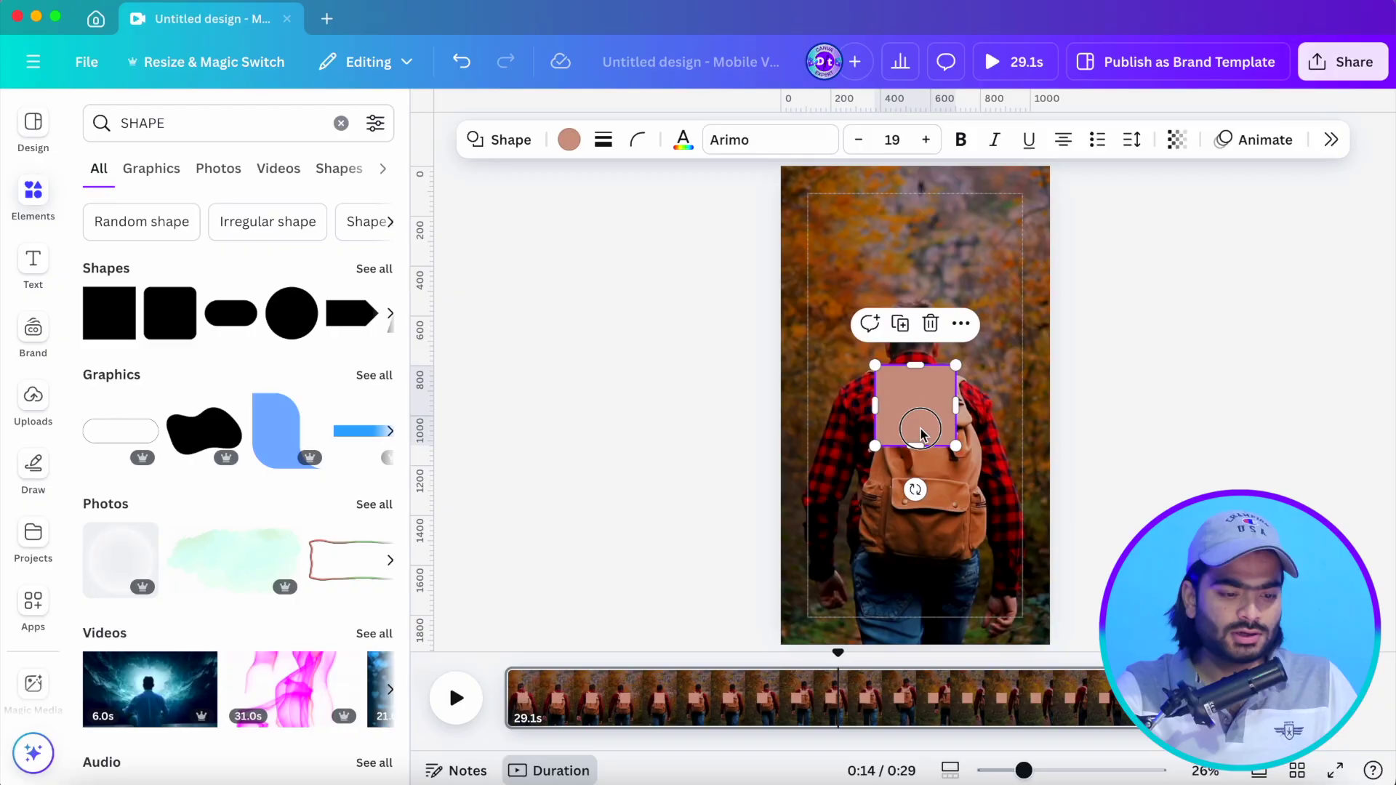
Stretch the square into a full-width rectangle over the top half, with a copy over the bottom half
{"action": "left_click_drag", "start_coordinate": [928, 432], "coordinate": [831, 406]}
{"action": "left_click_drag", "start_coordinate": [862, 286], "coordinate": [1043, 293]}
{"action": "left_click", "coordinate": [970, 293]}
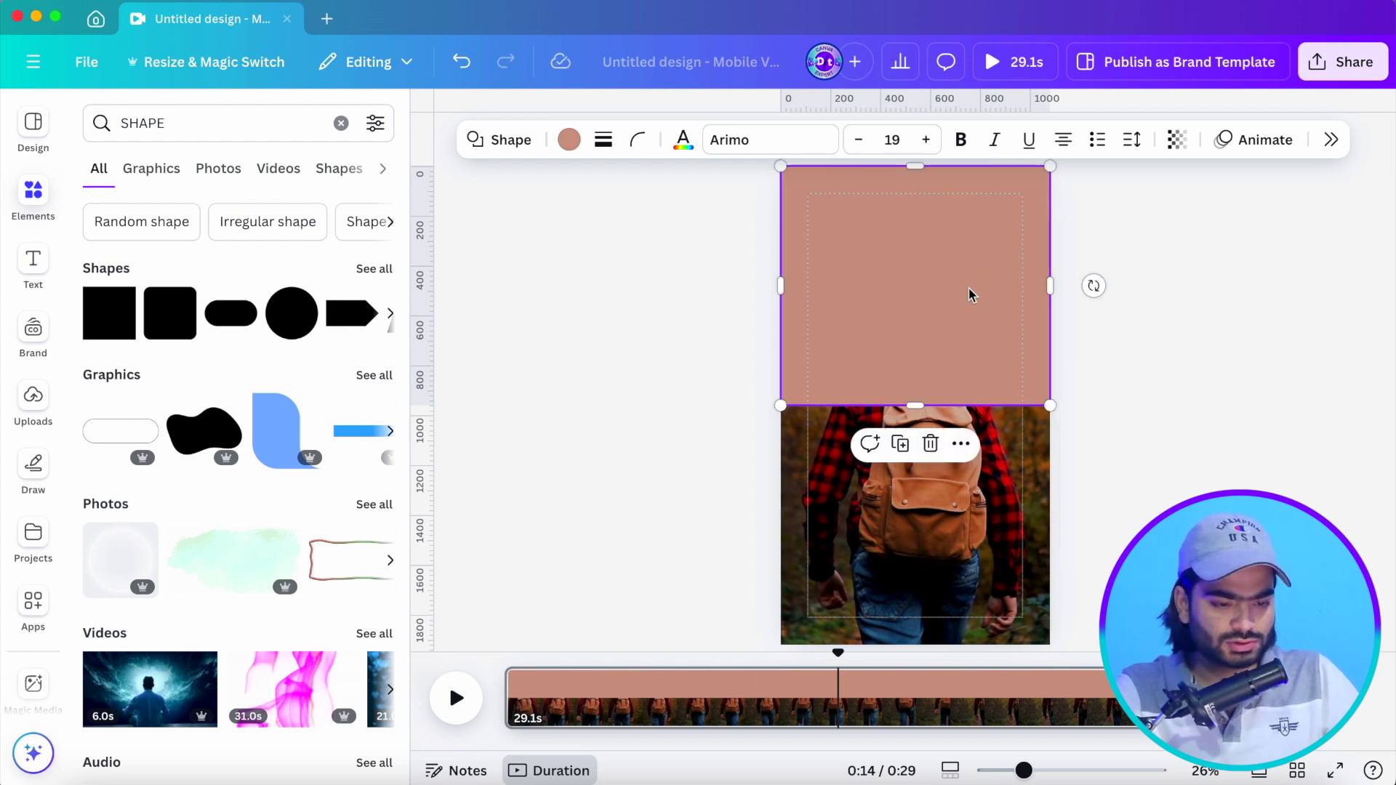
{"action": "left_click_drag", "start_coordinate": [970, 293], "coordinate": [965, 529]}
Colour both rectangles black, then select the top rectangle
{"action": "left_click", "coordinate": [1184, 482]}
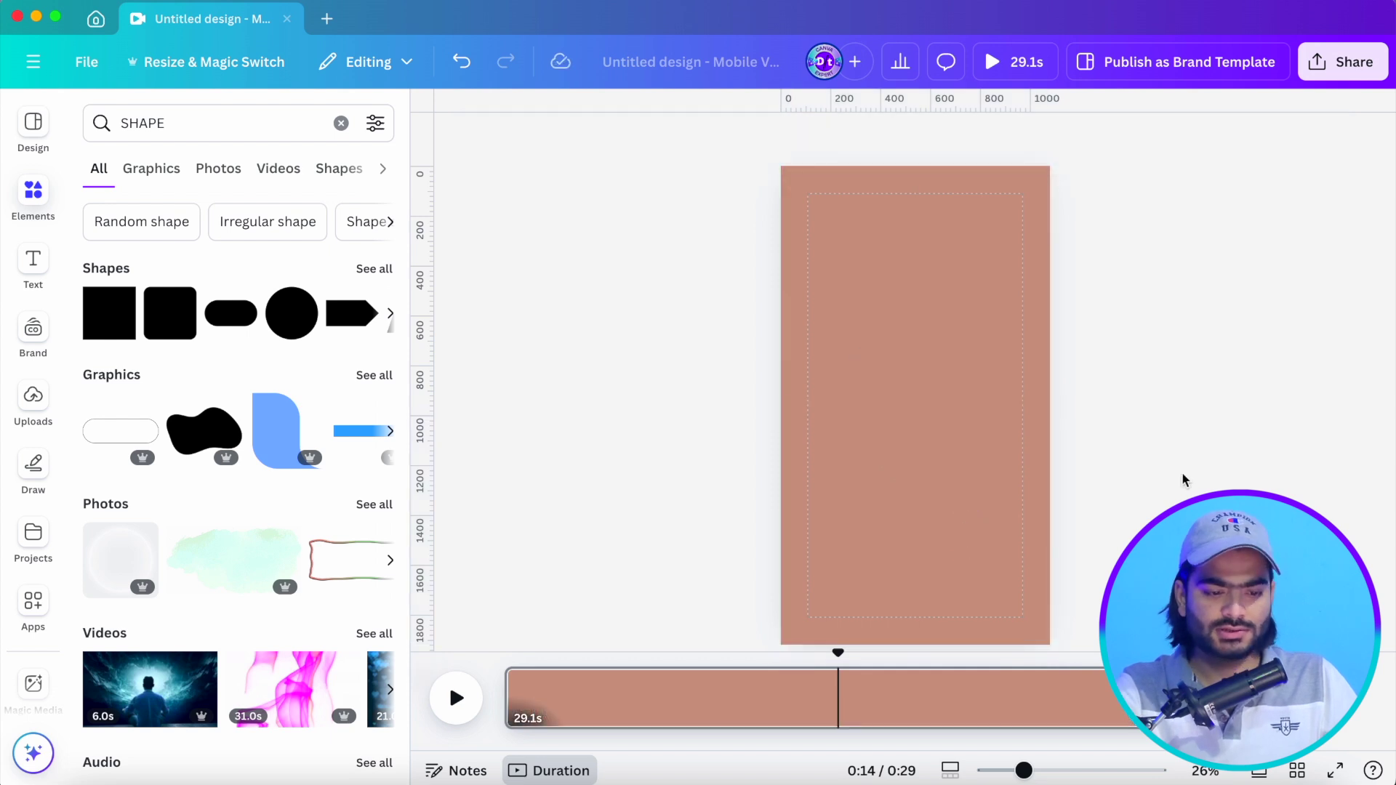
{"action": "left_click", "coordinate": [955, 313]}
{"action": "left_click", "coordinate": [926, 484], "text": "shift"}
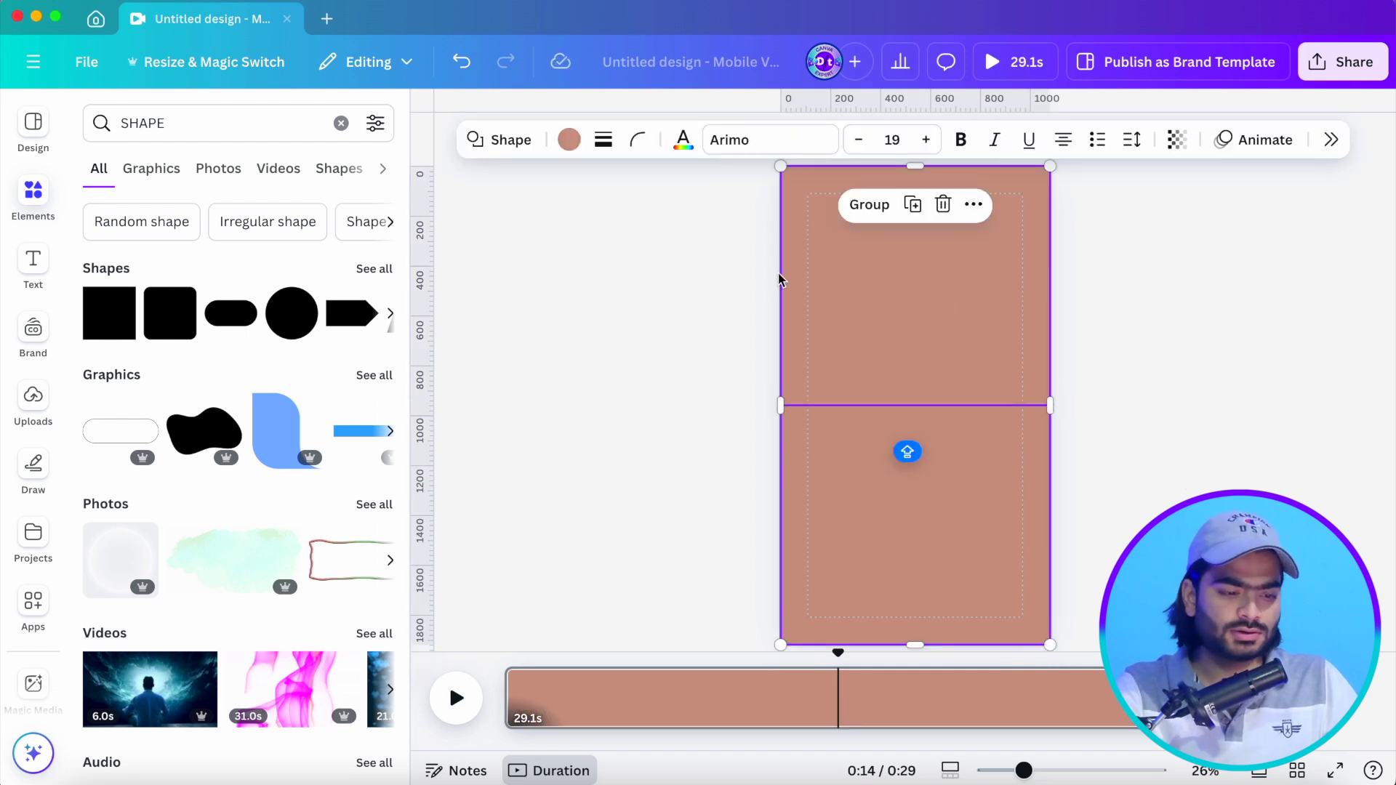
{"action": "left_click", "coordinate": [570, 139]}
{"action": "left_click", "coordinate": [585, 216]}
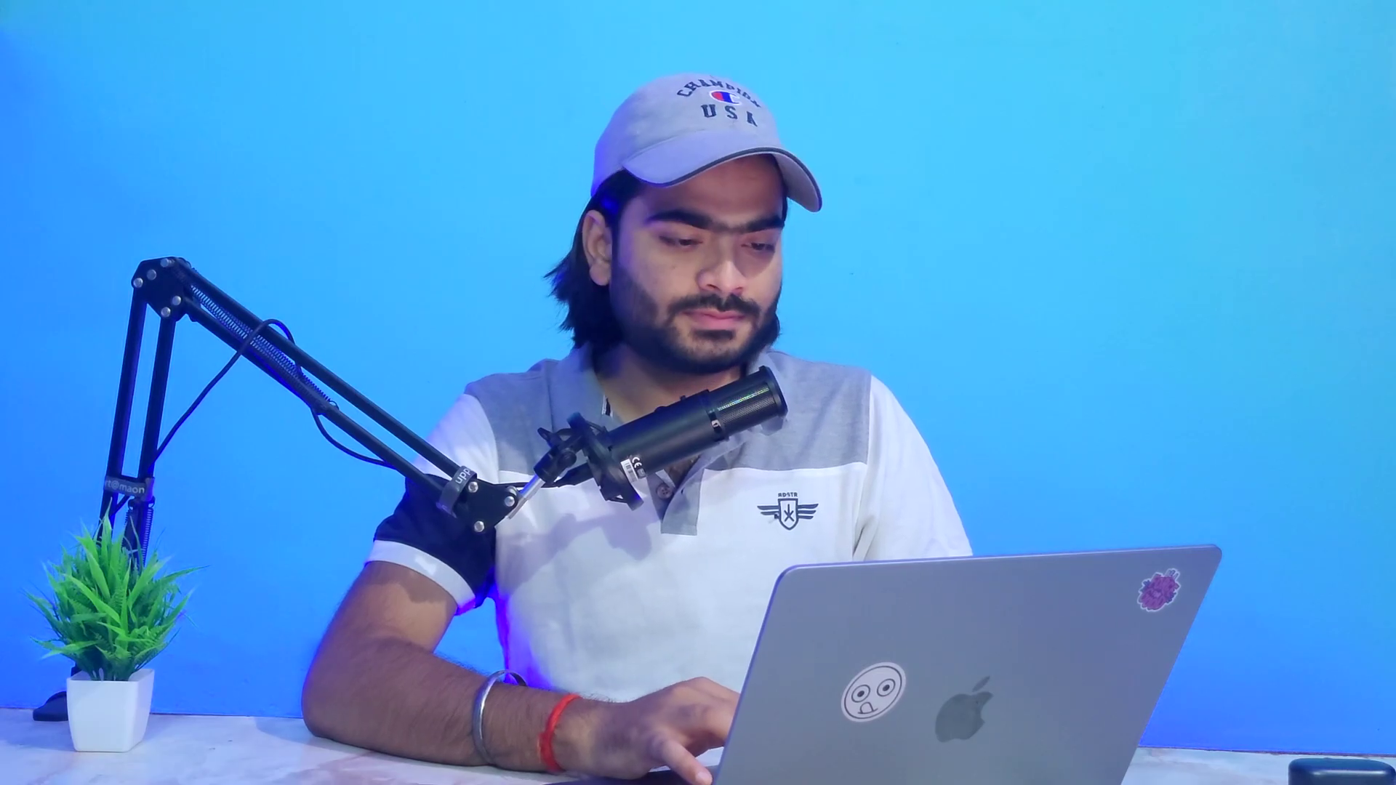
{"action": "left_click", "coordinate": [880, 521]}
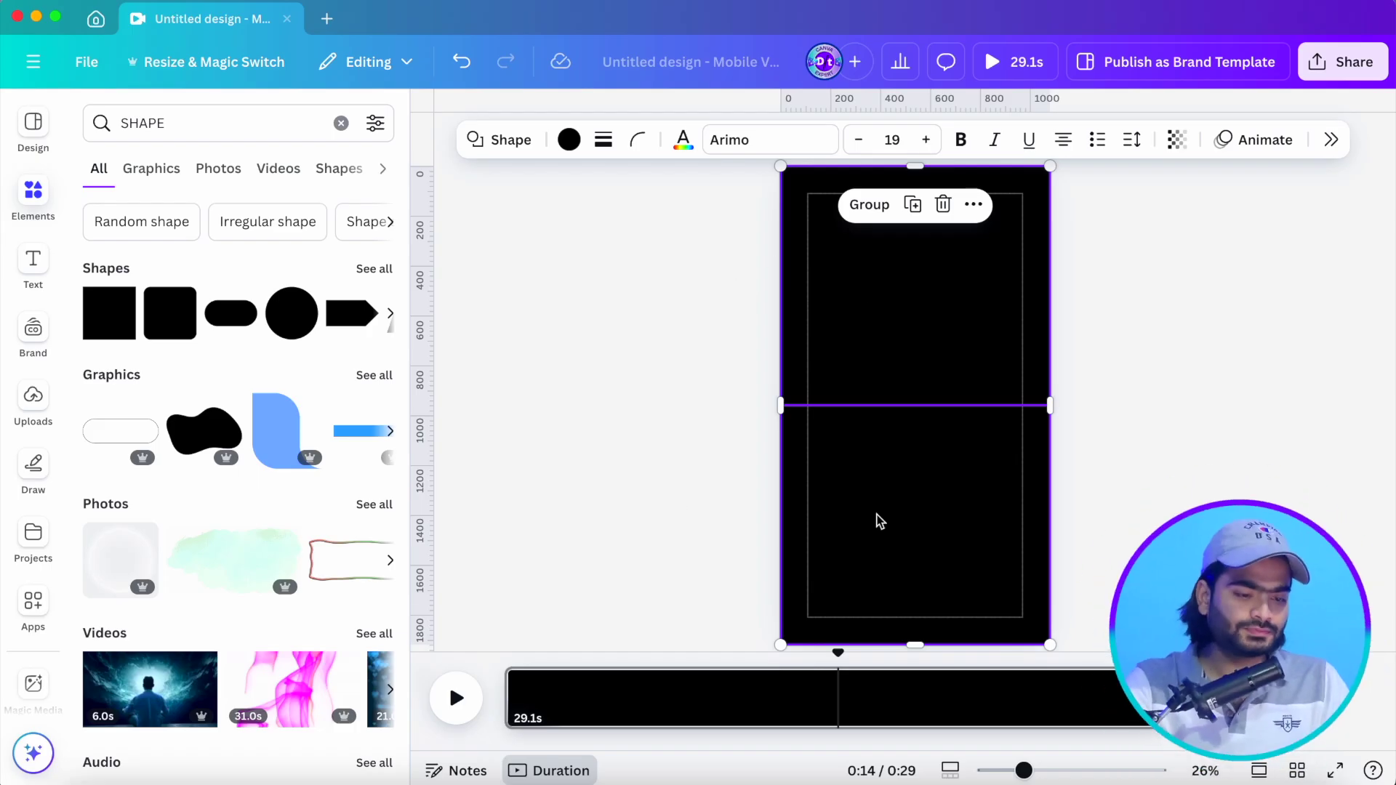
{"action": "left_click", "coordinate": [1184, 378]}
{"action": "left_click", "coordinate": [919, 335]}
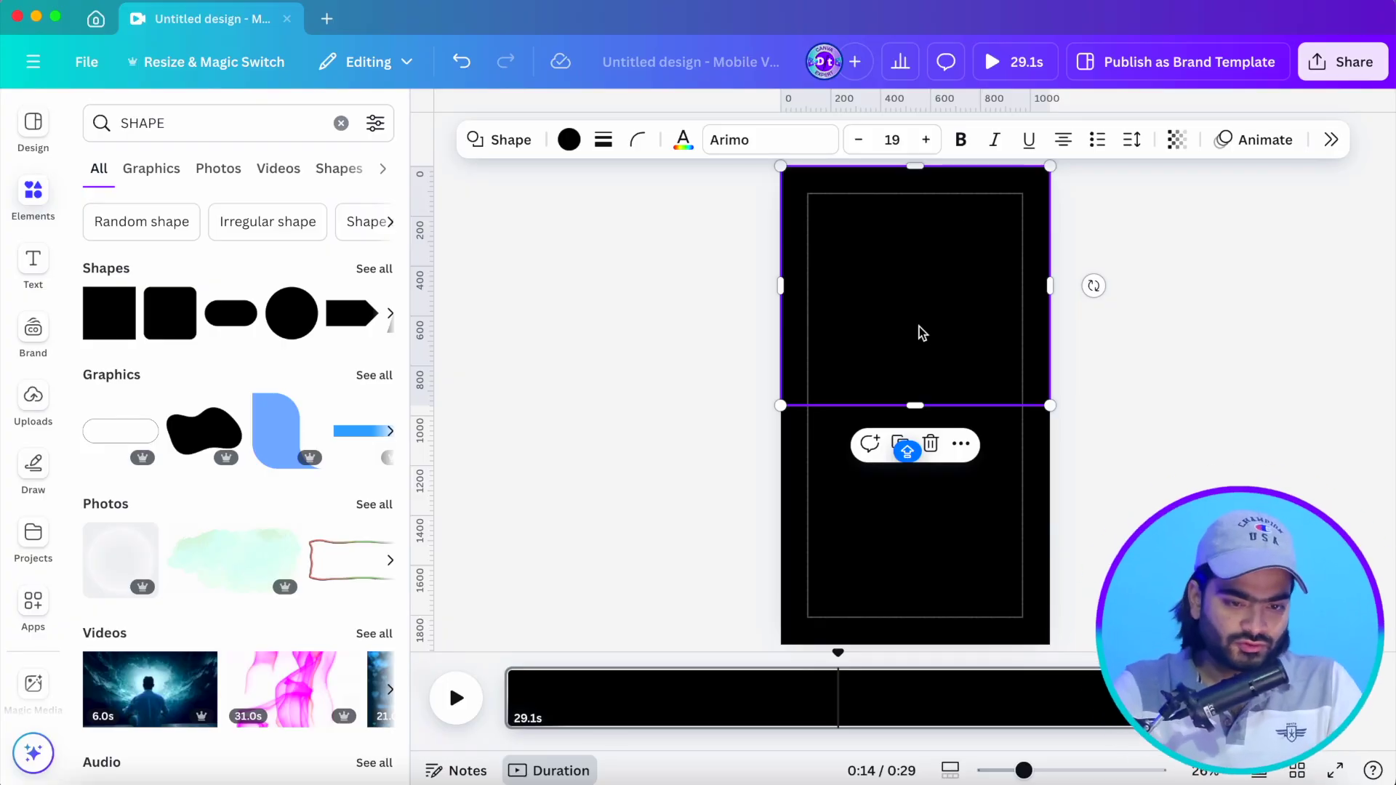
Open the Animate options for the selected top black rectangle
{"action": "left_click", "coordinate": [1260, 141]}
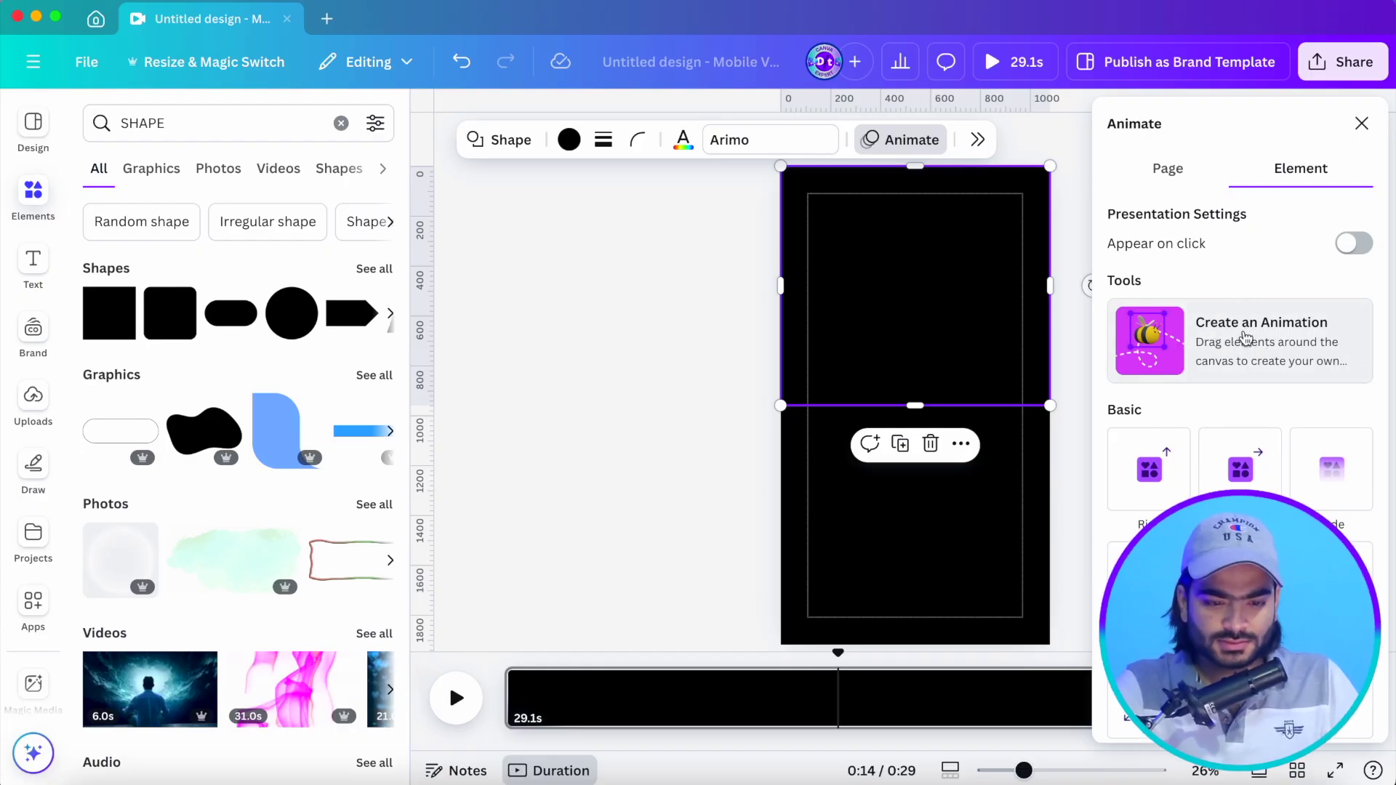
Create a smooth custom path animation sliding the top rectangle up off the page, slightly slowed
{"action": "left_click", "coordinate": [1246, 338]}
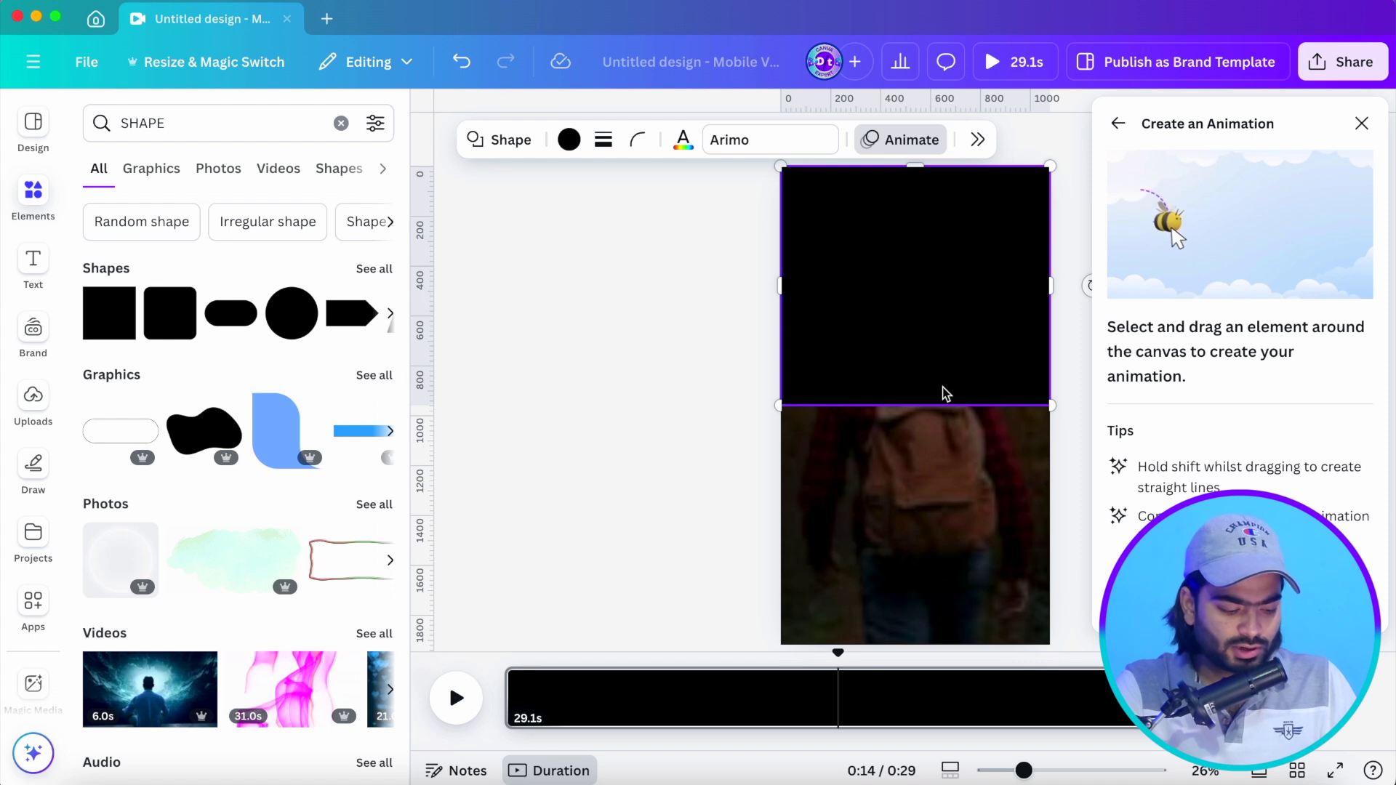
{"action": "left_click_drag", "start_coordinate": [914, 379], "coordinate": [931, 106]}
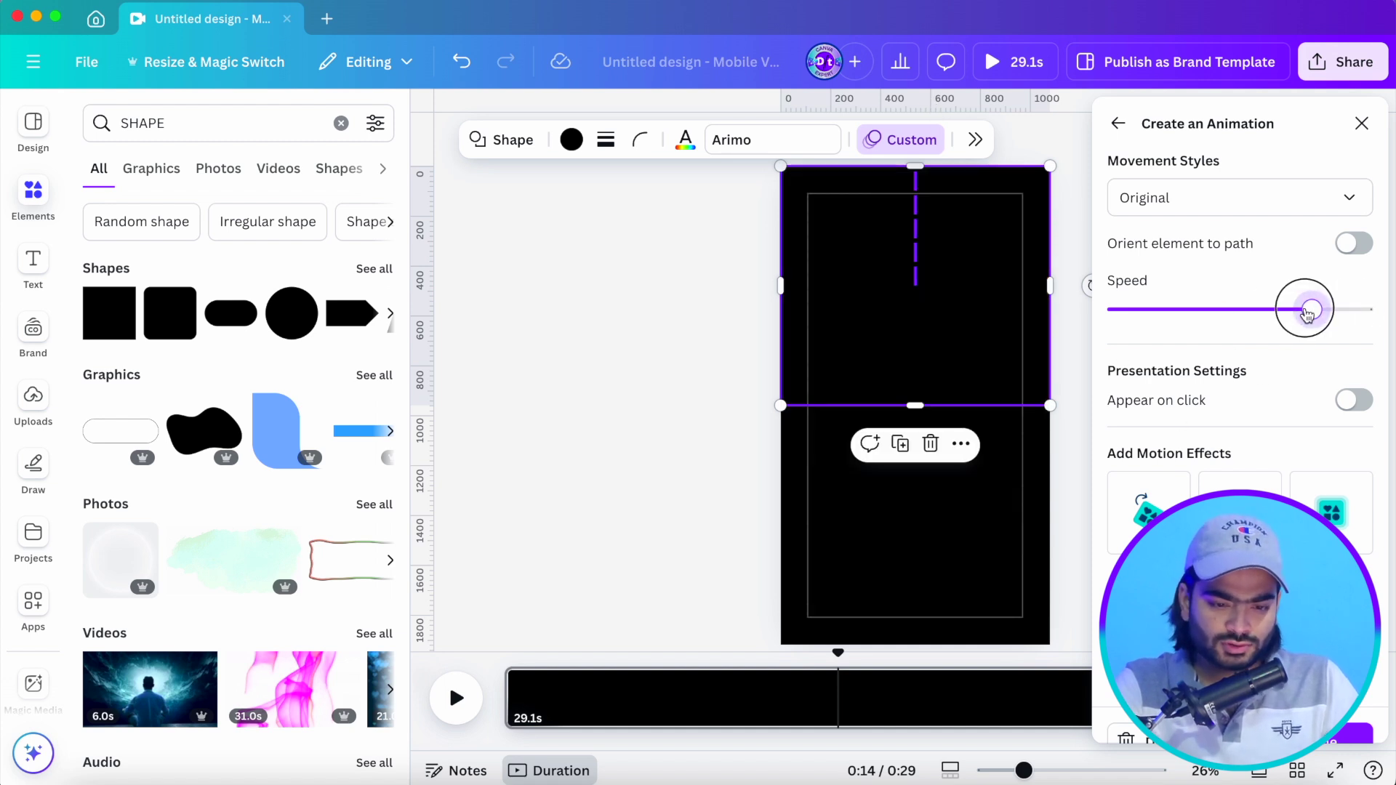
{"action": "left_click_drag", "start_coordinate": [1307, 313], "coordinate": [1240, 312]}
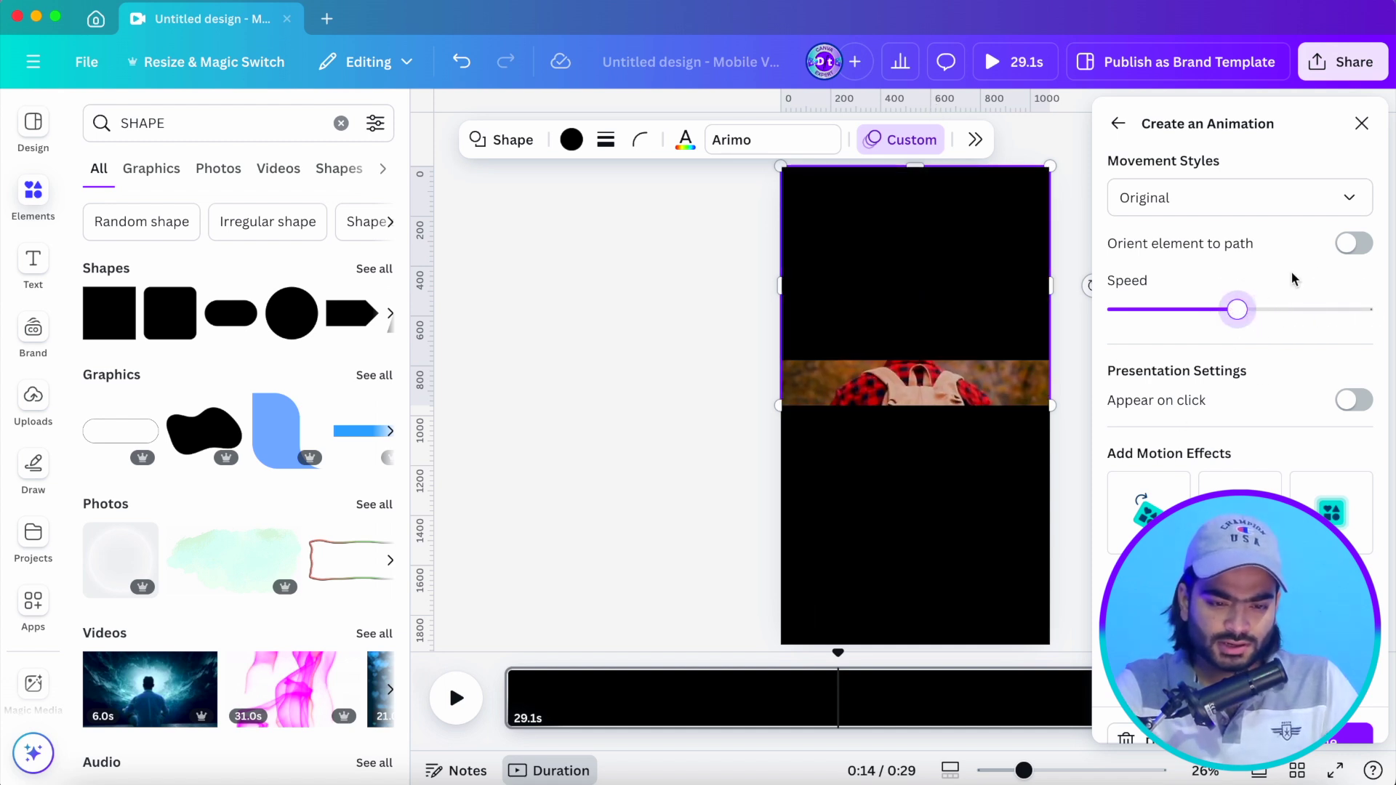
{"action": "left_click", "coordinate": [1280, 209]}
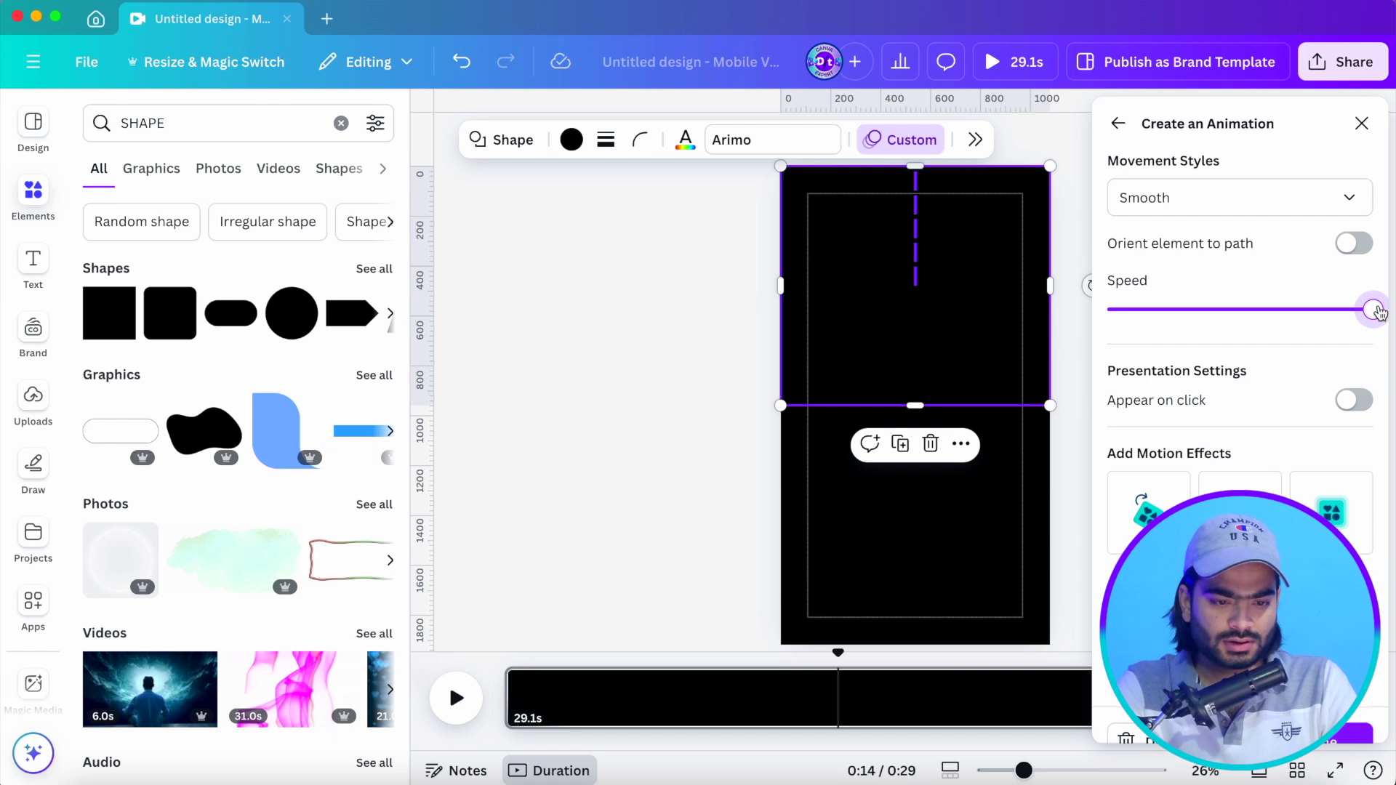
{"action": "left_click", "coordinate": [1335, 311]}
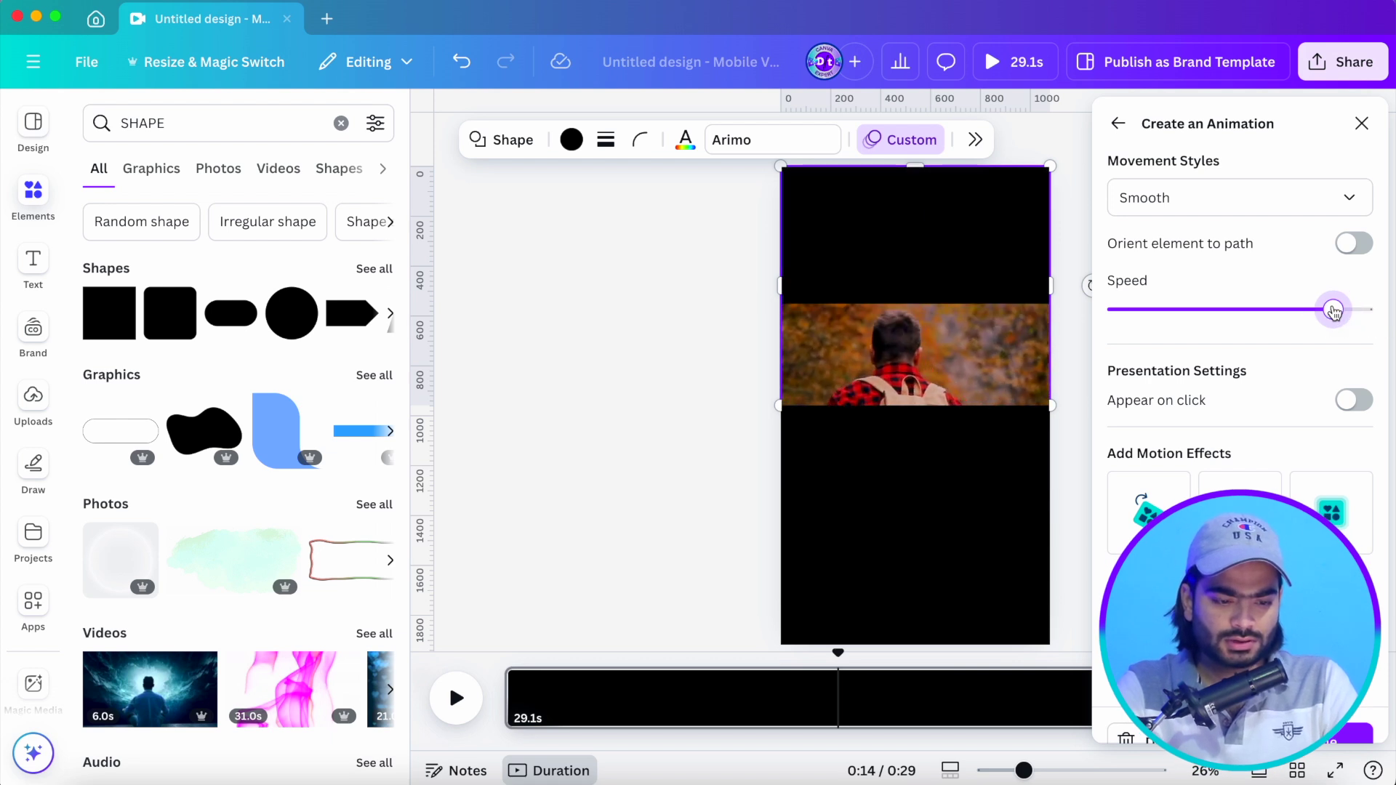
{"action": "left_click_drag", "start_coordinate": [1336, 311], "coordinate": [1320, 310]}
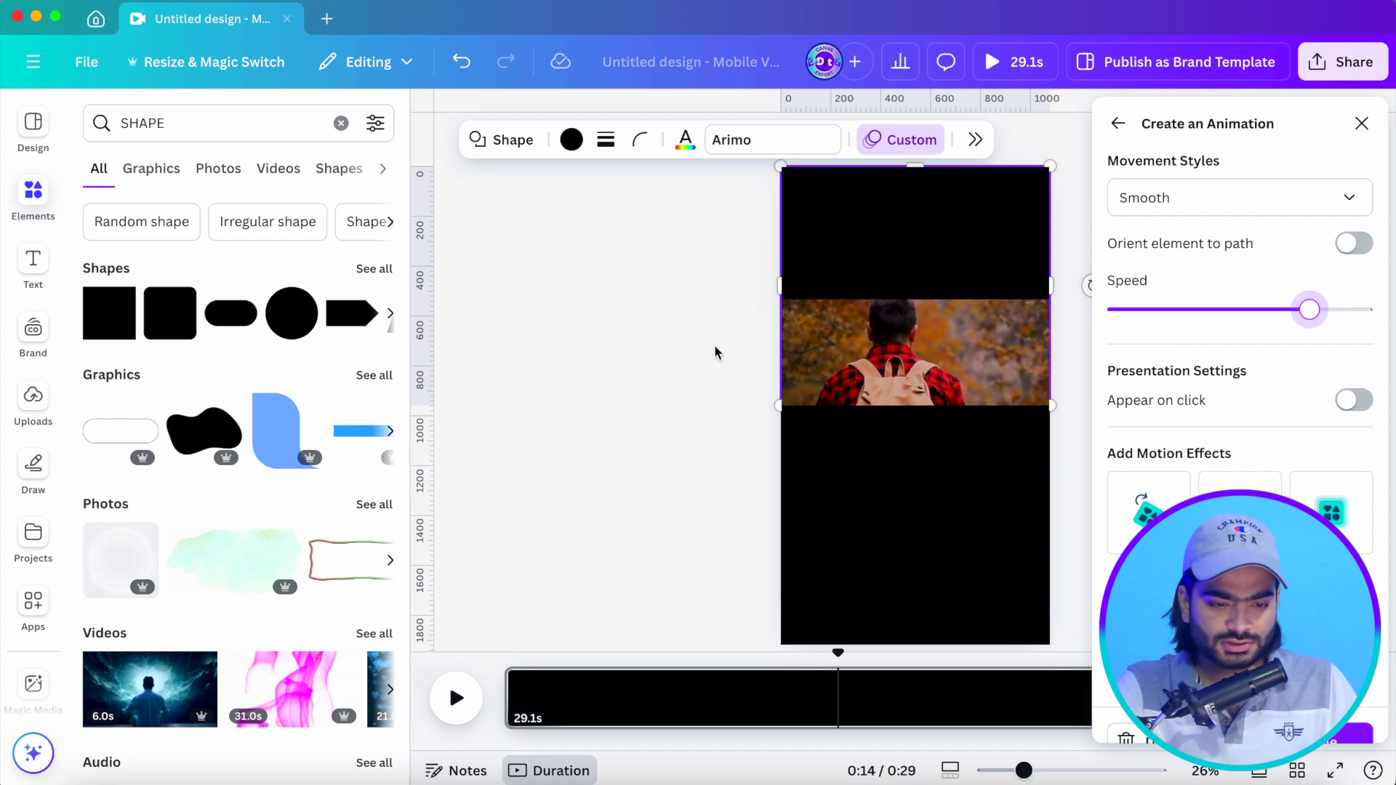
{"action": "key", "text": "Escape"}
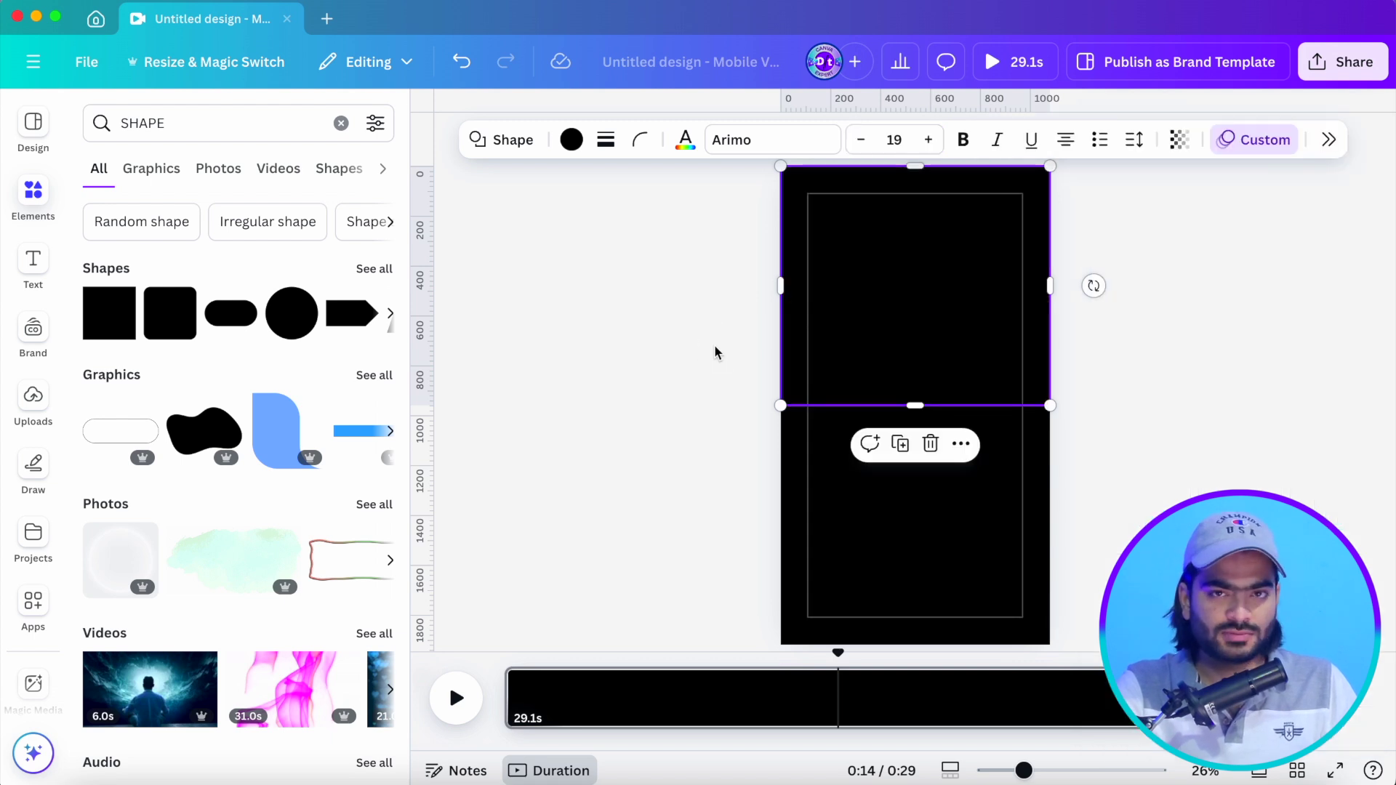
Give the bottom rectangle a Smooth custom animation sliding it down off the page, slightly slowed
{"action": "left_click", "coordinate": [1006, 484]}
{"action": "left_click", "coordinate": [1245, 142]}
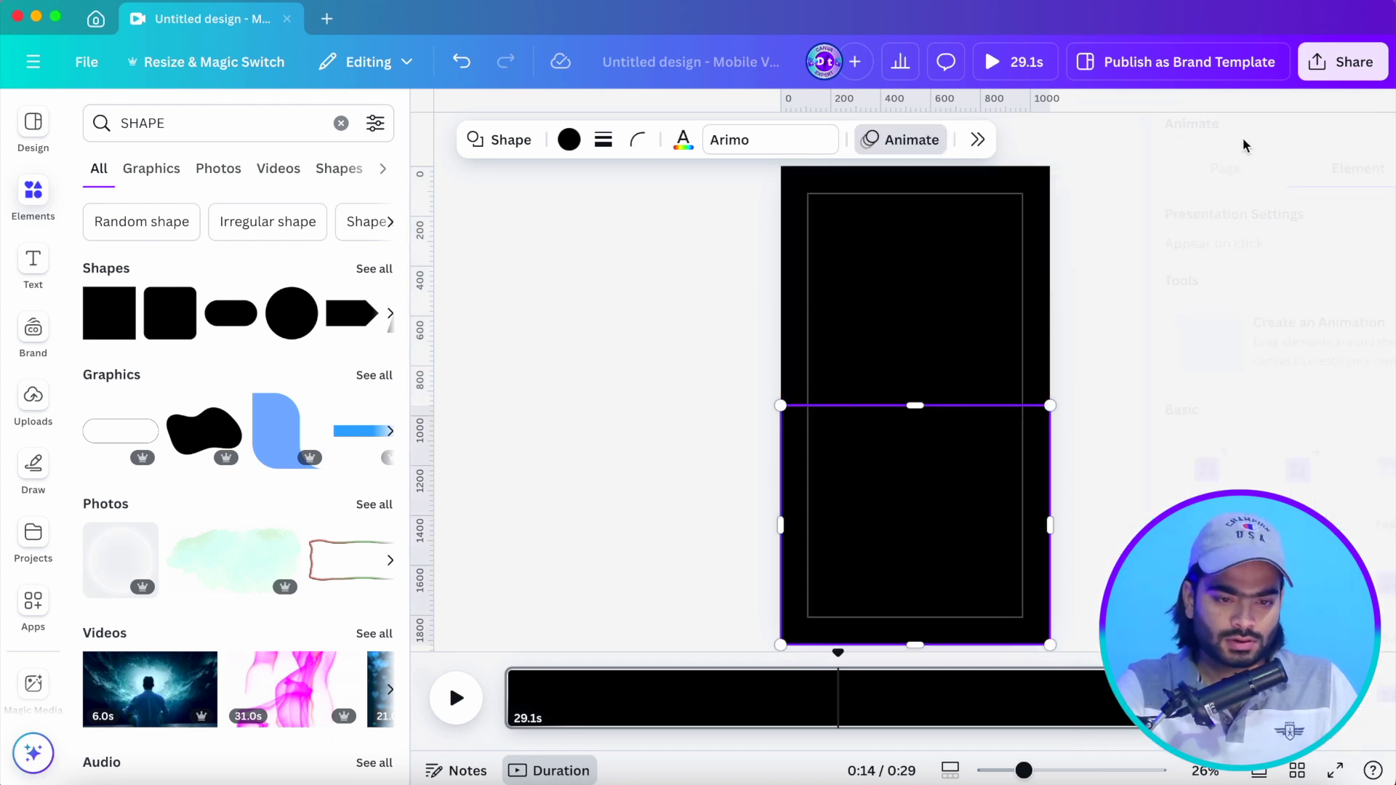
{"action": "left_click", "coordinate": [1237, 340]}
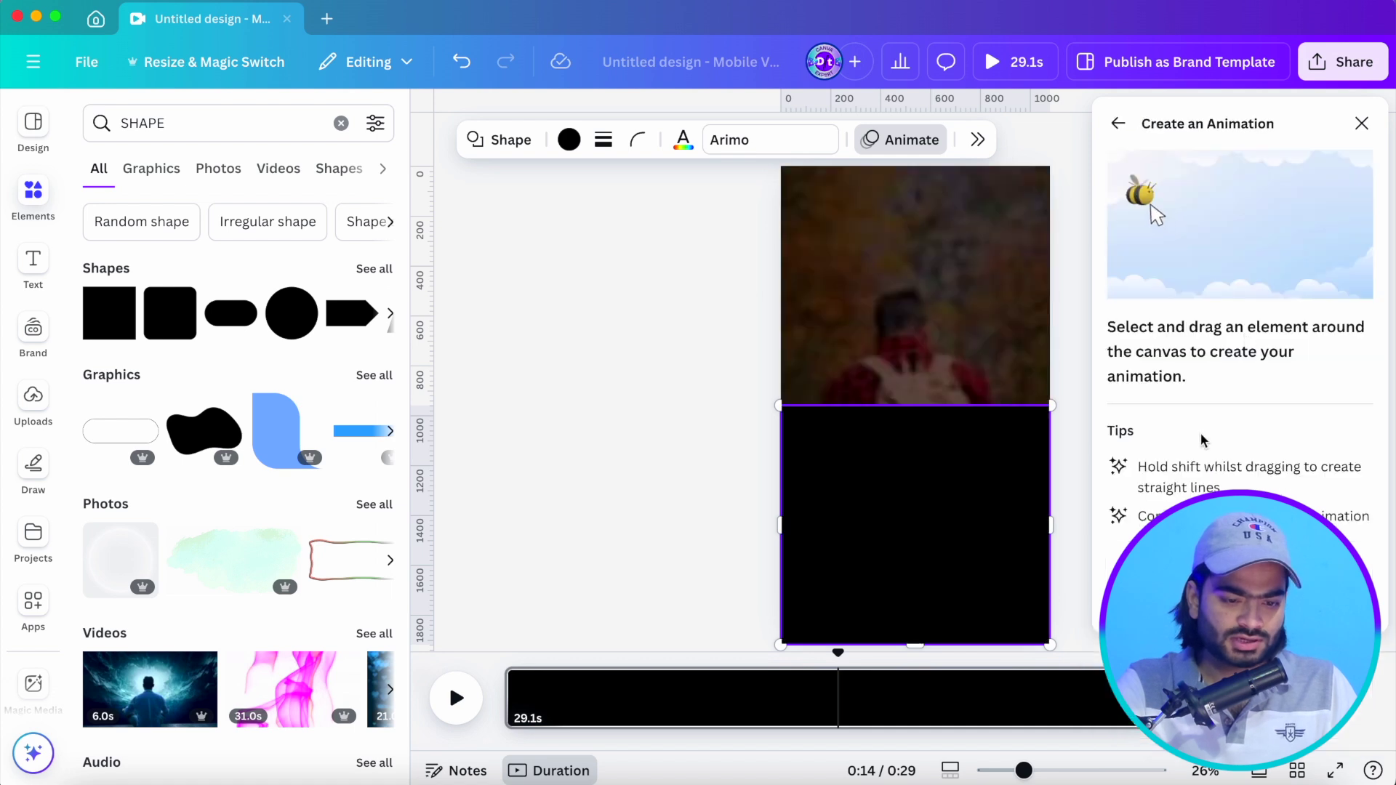
{"action": "mouse_move", "coordinate": [925, 482]}
{"action": "left_mouse_down"}
{"action": "mouse_move", "coordinate": [918, 575]}
{"action": "mouse_move", "coordinate": [942, 728]}
{"action": "left_mouse_up"}
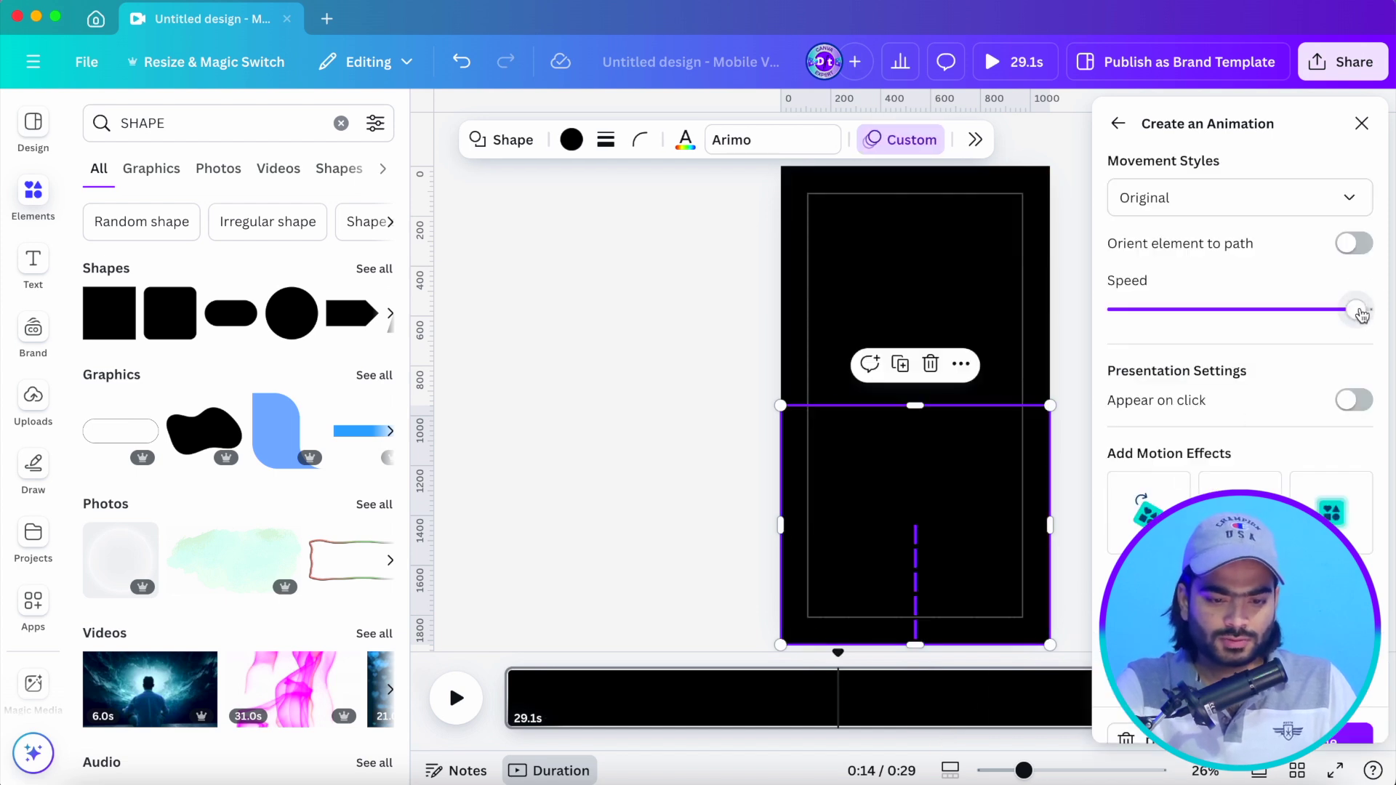
{"action": "left_click_drag", "start_coordinate": [1325, 315], "coordinate": [1296, 316]}
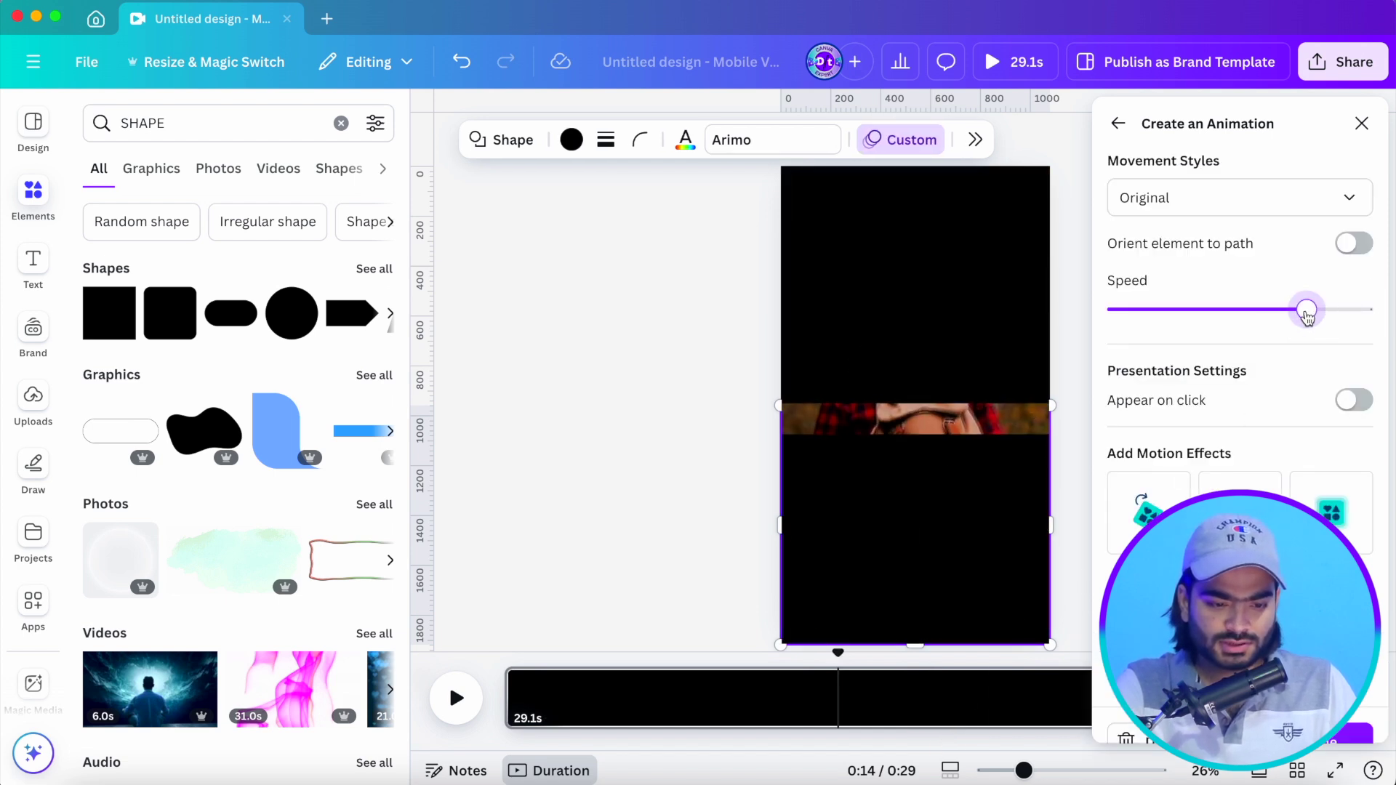
{"action": "left_click", "coordinate": [1283, 203]}
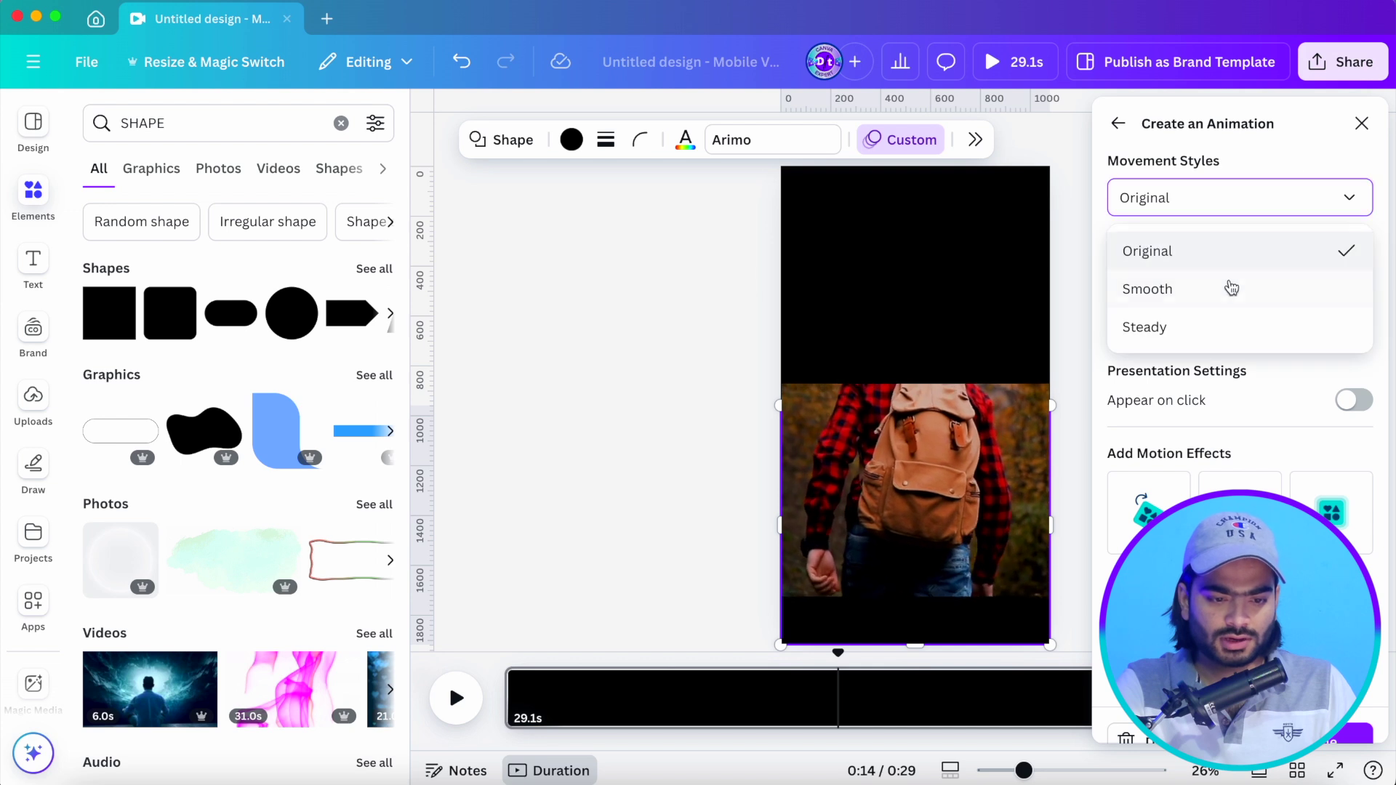
{"action": "left_click", "coordinate": [1229, 289]}
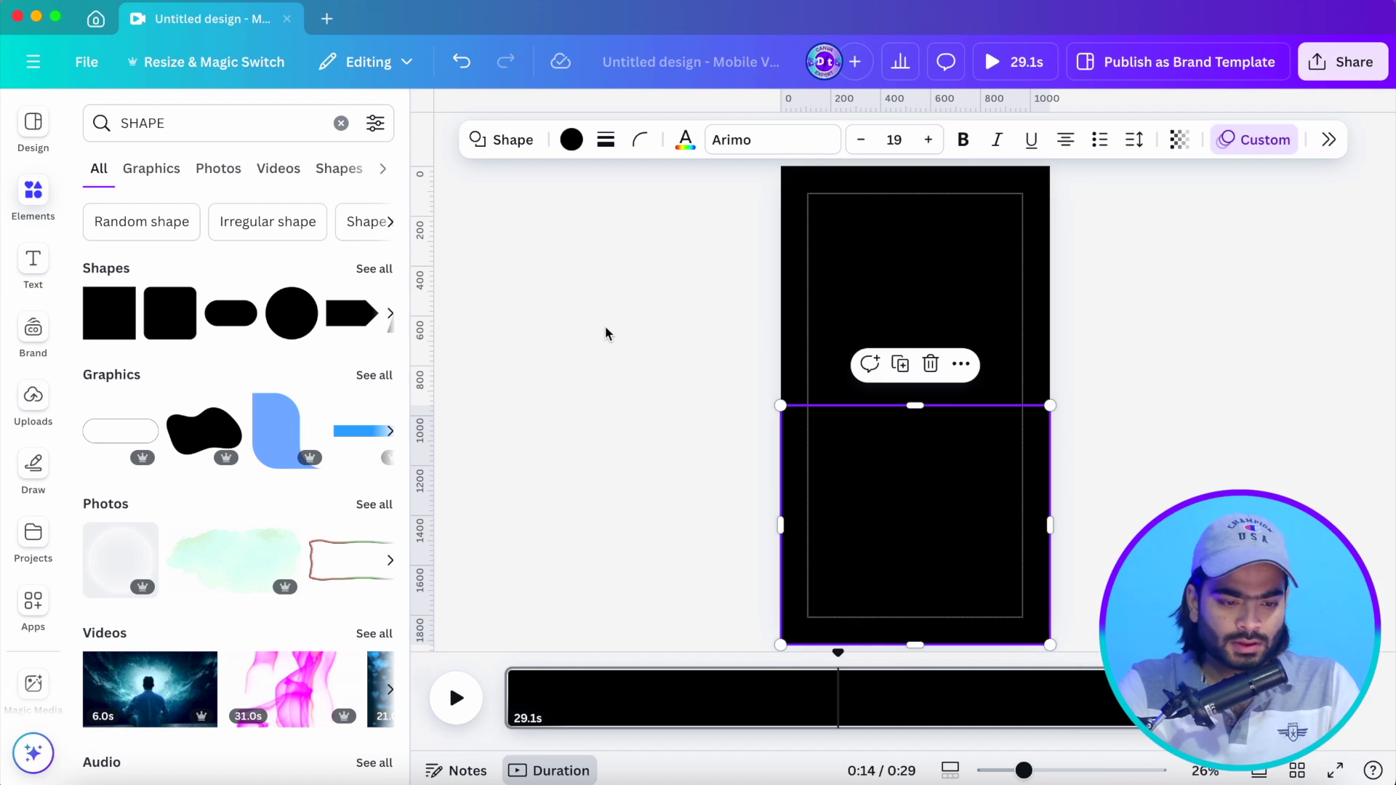
{"action": "left_click", "coordinate": [1242, 401]}
Add the FIVE TIPS FOR GREAT SKIN text combination and centre it on the page
{"action": "left_click", "coordinate": [861, 372]}
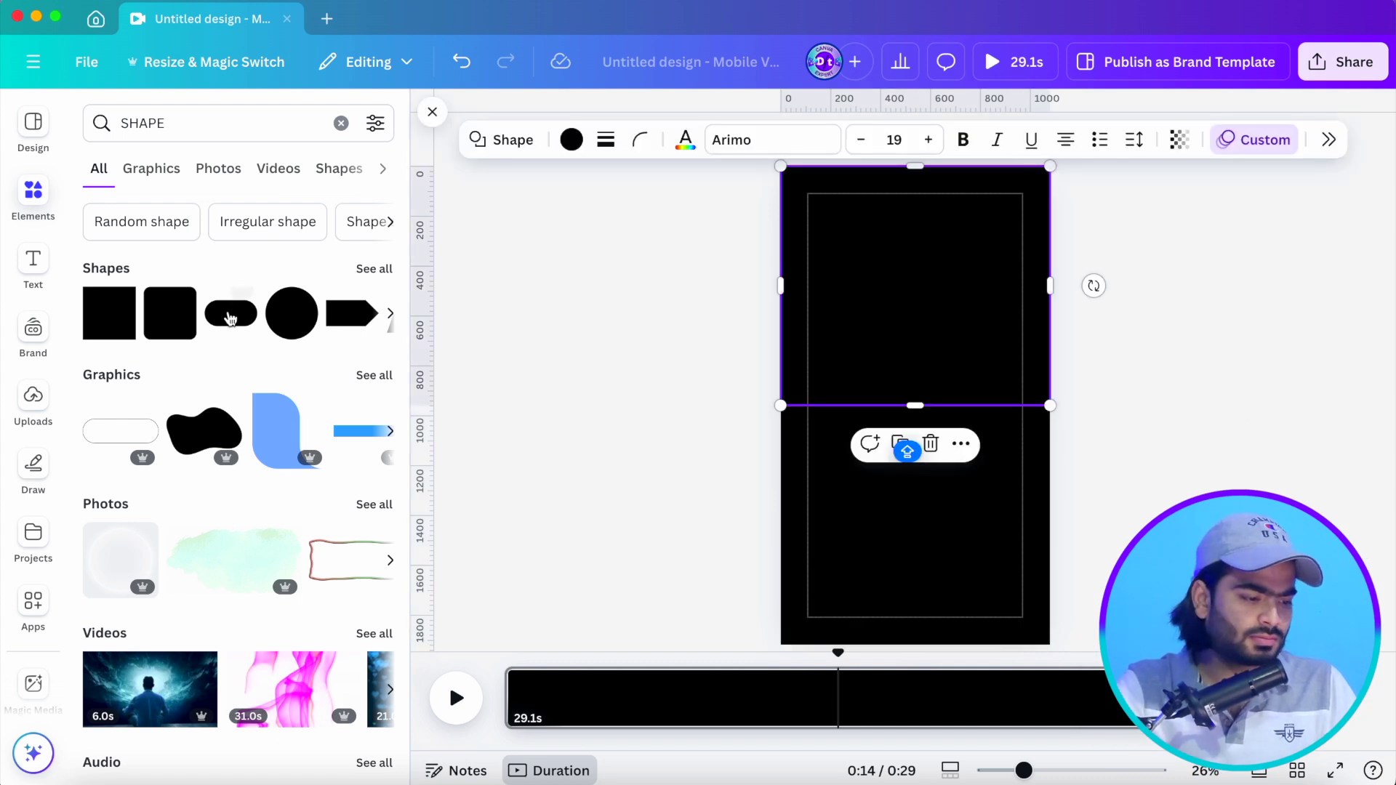
{"action": "left_click", "coordinate": [34, 279]}
{"action": "scroll", "coordinate": [198, 549], "scroll_direction": "down", "scroll_amount": 2}
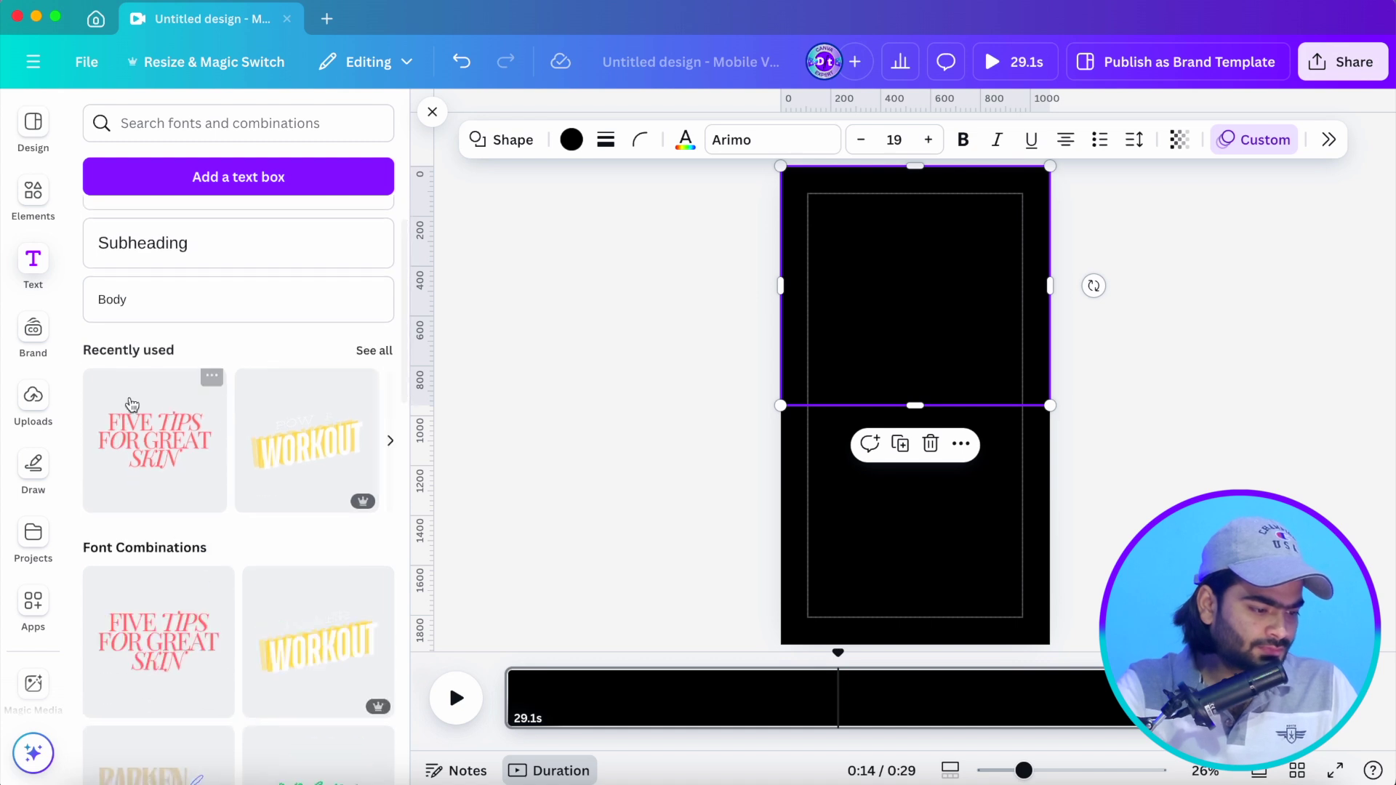
{"action": "left_click", "coordinate": [155, 440]}
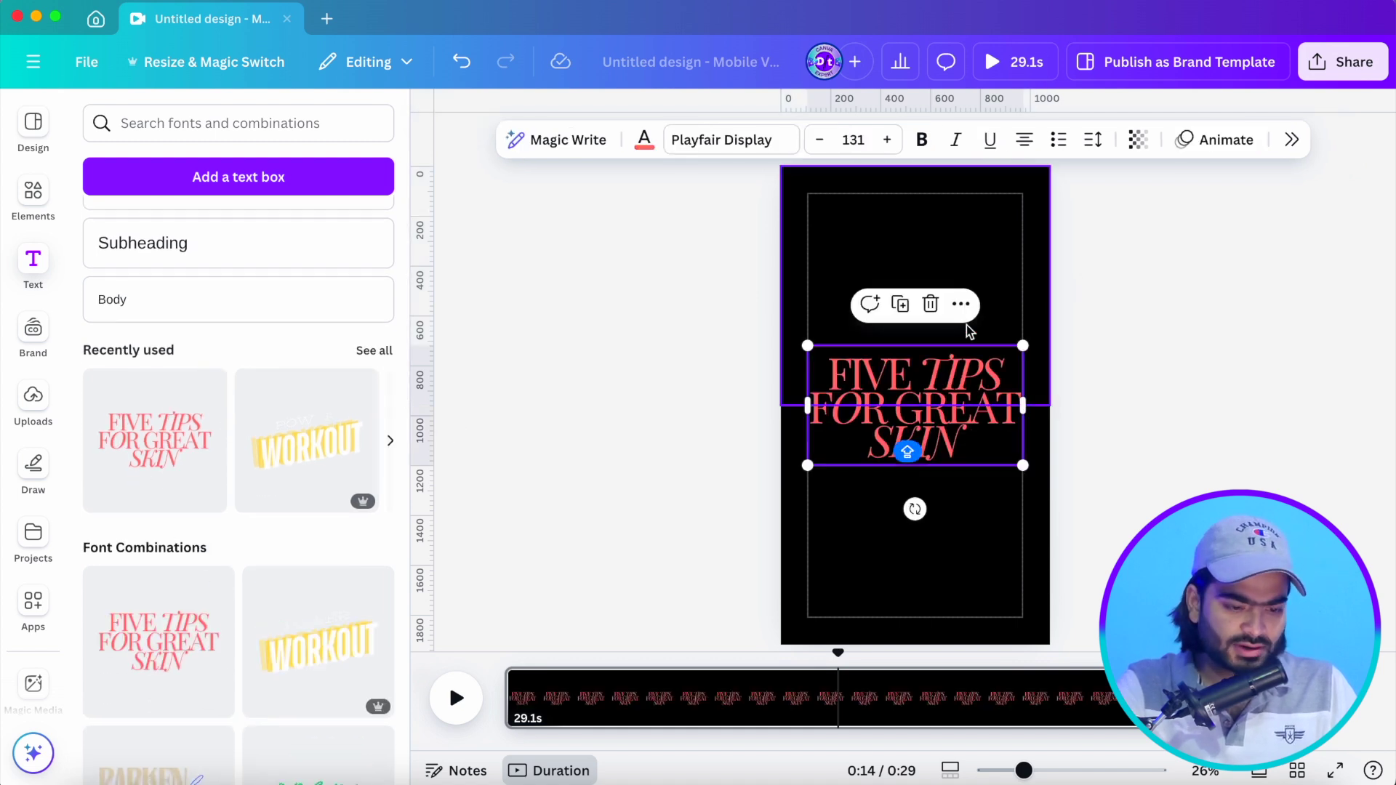
{"action": "left_click_drag", "start_coordinate": [950, 373], "coordinate": [950, 372]}
{"action": "left_click", "coordinate": [677, 141]}
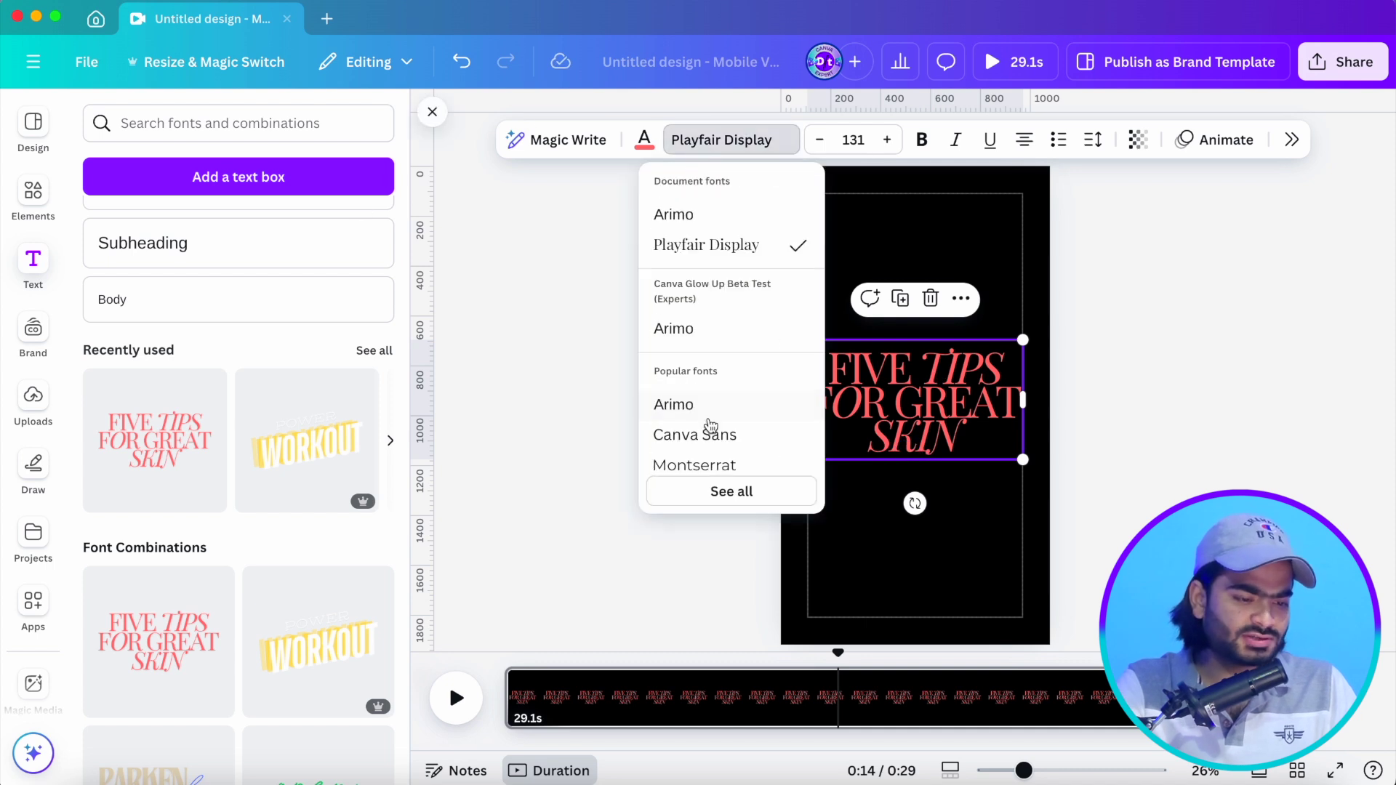
{"action": "scroll", "coordinate": [735, 432], "scroll_direction": "down", "scroll_amount": 3}
Replace GREAT SKIN with TRAVEL ALON so the title reads FIVE TIPS FOR TRAVEL ALON
{"action": "left_click", "coordinate": [544, 362]}
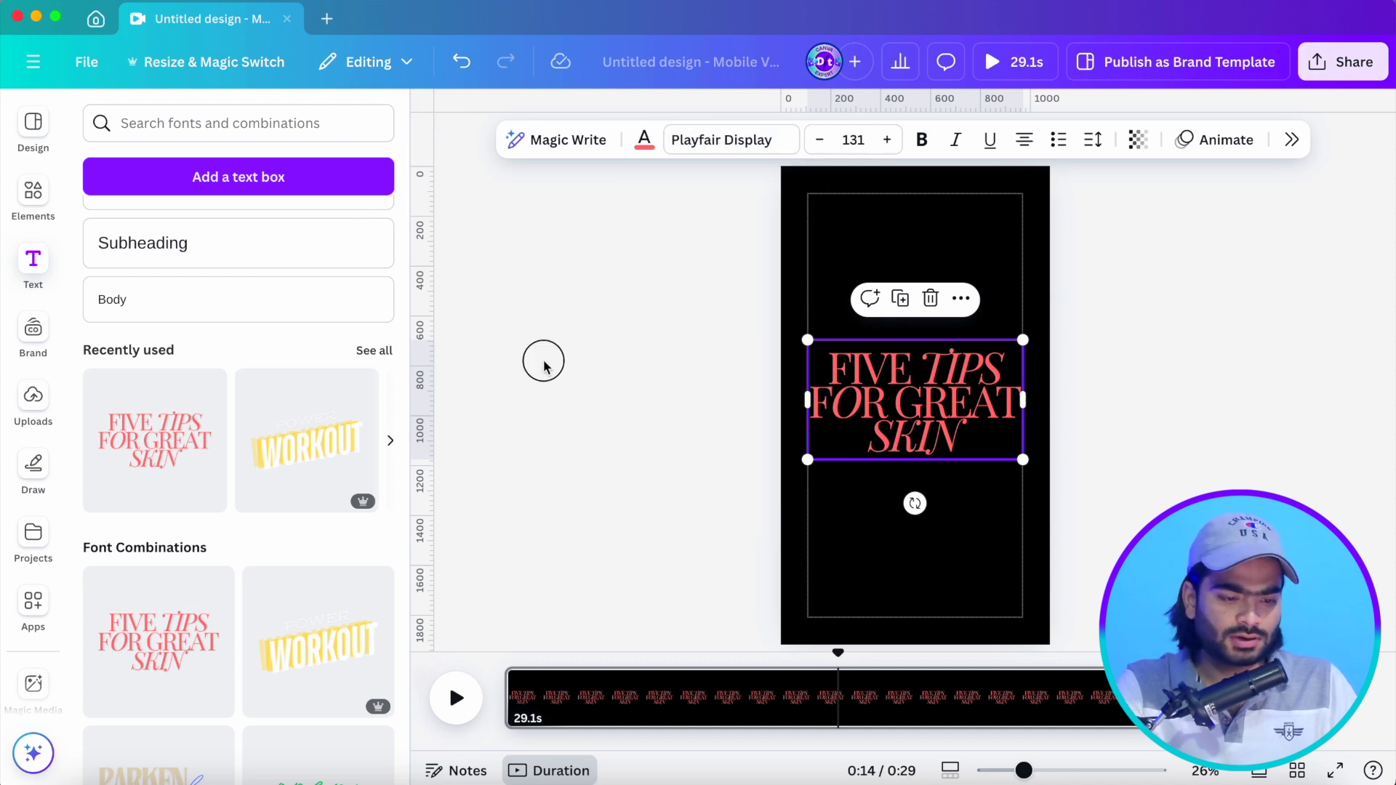
{"action": "double_click", "coordinate": [933, 429]}
{"action": "left_click", "coordinate": [881, 392]}
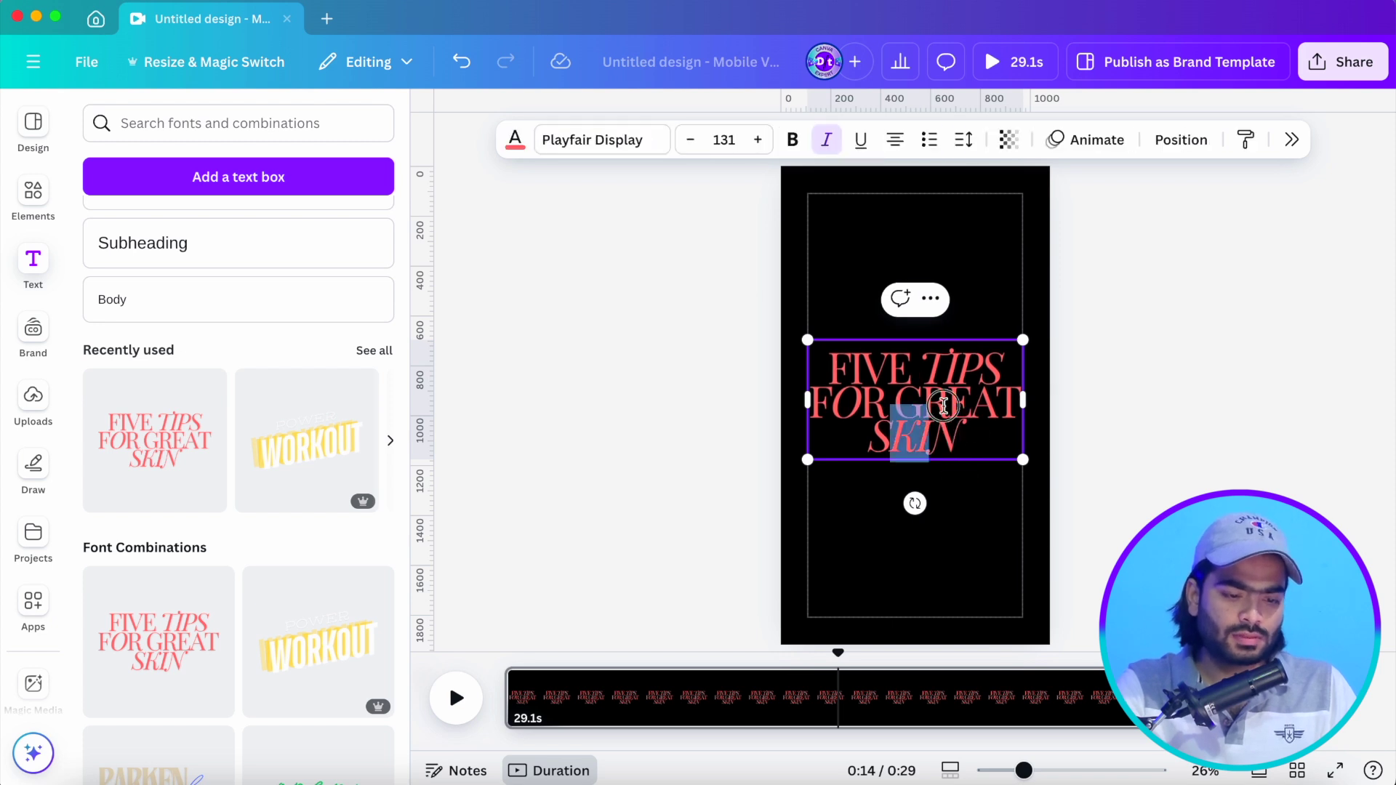
{"action": "key", "text": "BackSpace"}
{"action": "type", "text": "TRAVEL"}
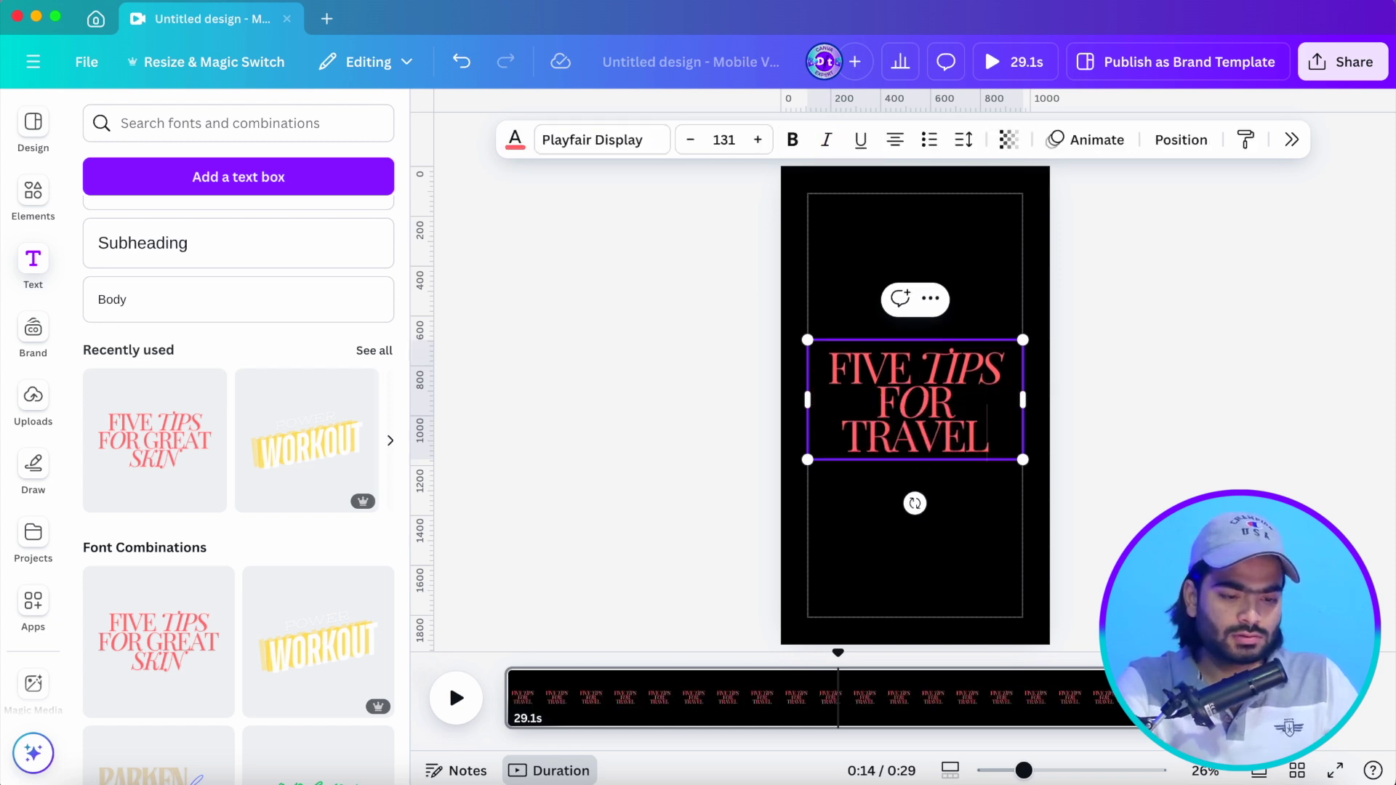
{"action": "type", "text": " ALON"}
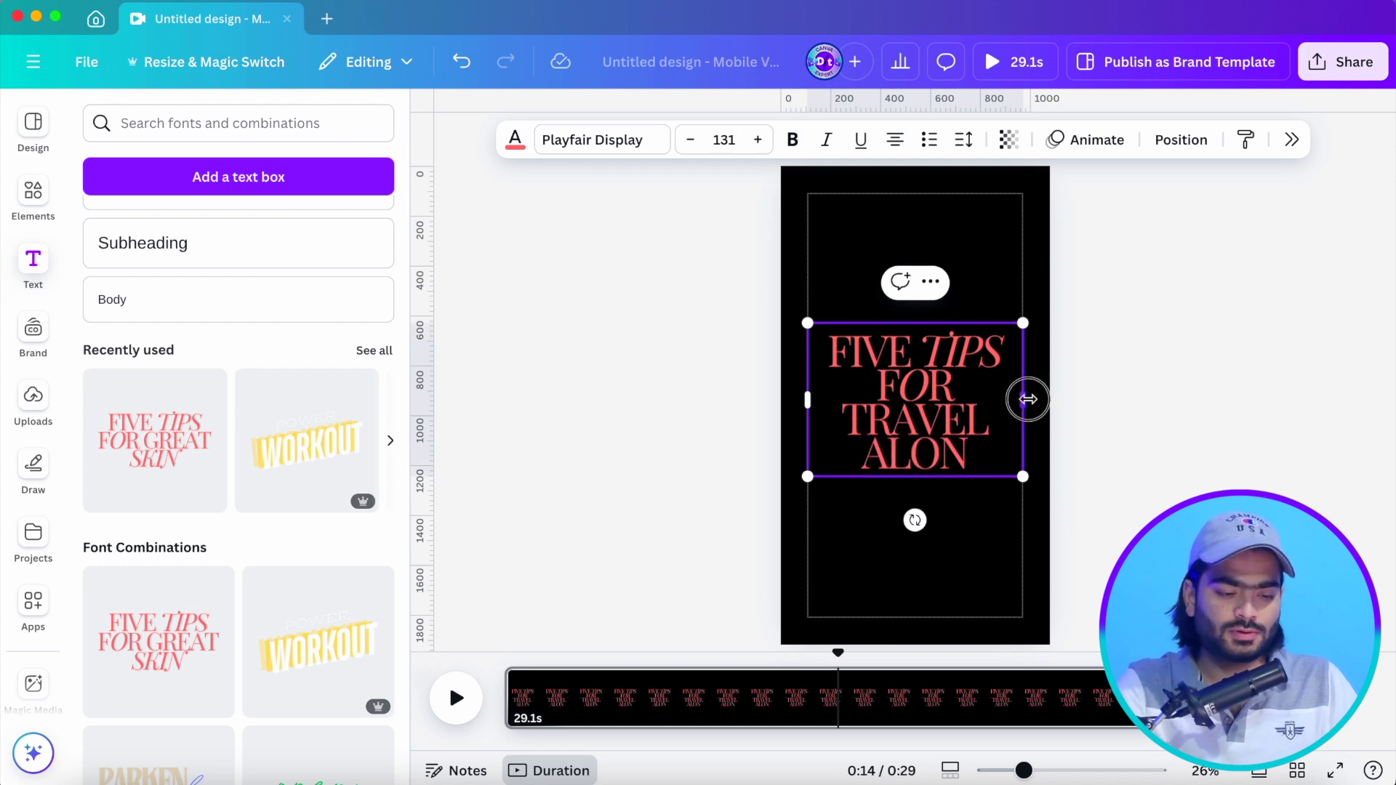
Widen the title box to the page edges and nudge it slightly lower
{"action": "left_click_drag", "start_coordinate": [1029, 400], "coordinate": [1060, 400]}
{"action": "left_click", "coordinate": [1132, 399]}
{"action": "left_click", "coordinate": [942, 373]}
{"action": "left_click_drag", "start_coordinate": [942, 373], "coordinate": [942, 389]}
{"action": "double_click", "coordinate": [895, 406]}
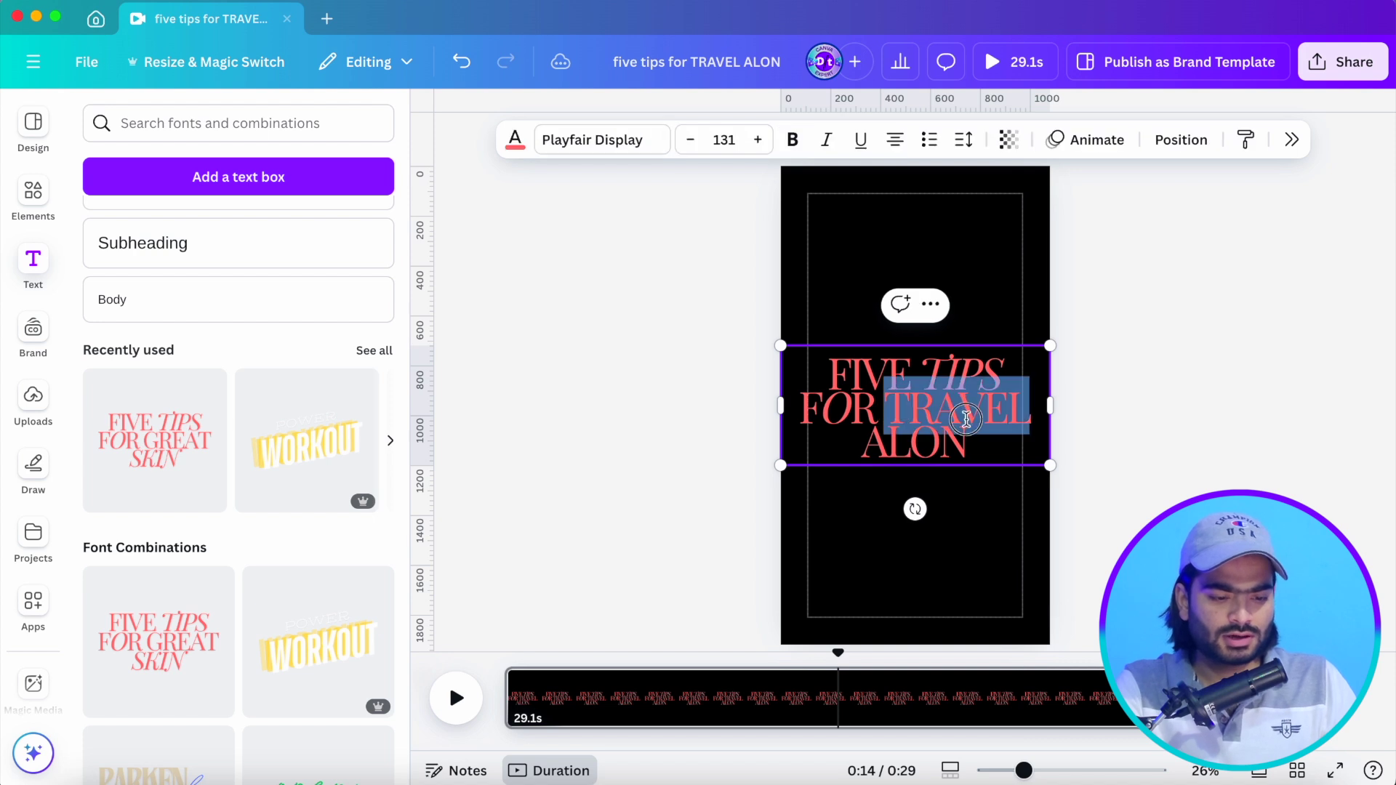
Make the whole title white and the word TRAVEL italic
{"action": "left_click_drag", "start_coordinate": [975, 443], "coordinate": [829, 360]}
{"action": "left_click", "coordinate": [644, 140]}
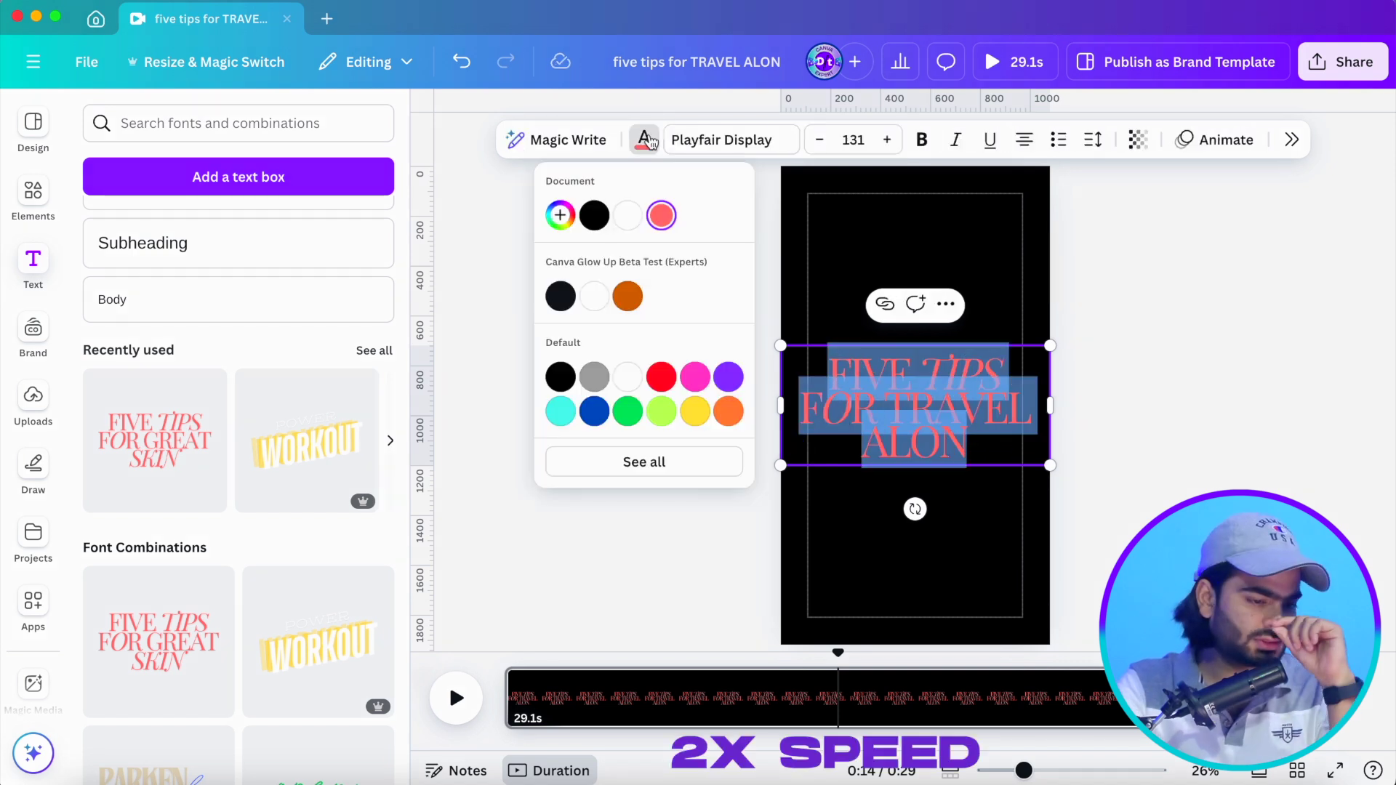
{"action": "left_click", "coordinate": [627, 215]}
{"action": "double_click", "coordinate": [953, 408]}
{"action": "left_click", "coordinate": [956, 140]}
Colour the word TRAVEL yellow #FDE725 using the custom colour picker
{"action": "left_click", "coordinate": [645, 139]}
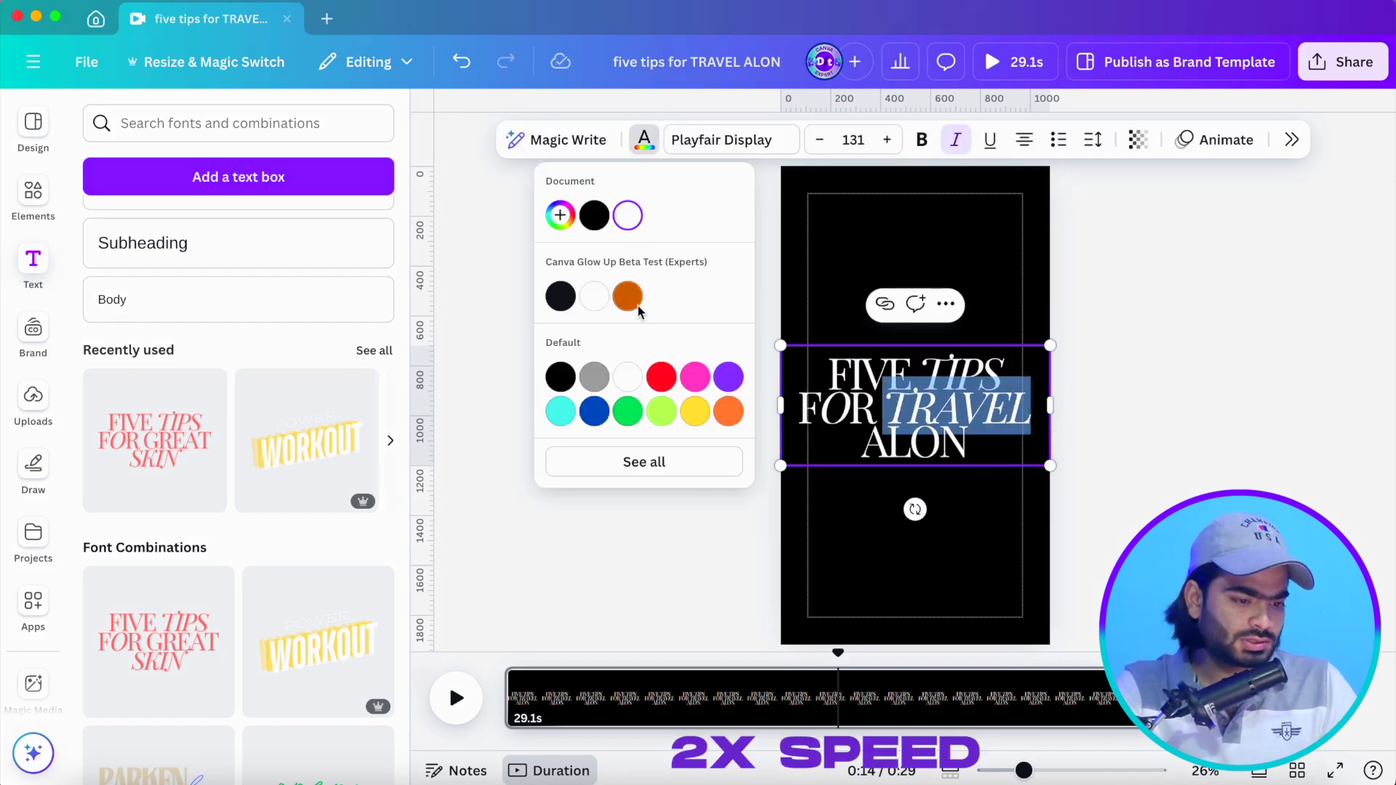
{"action": "left_click", "coordinate": [729, 412]}
{"action": "left_click", "coordinate": [560, 215]}
{"action": "left_click_drag", "start_coordinate": [580, 368], "coordinate": [600, 368]}
{"action": "left_click", "coordinate": [785, 250]}
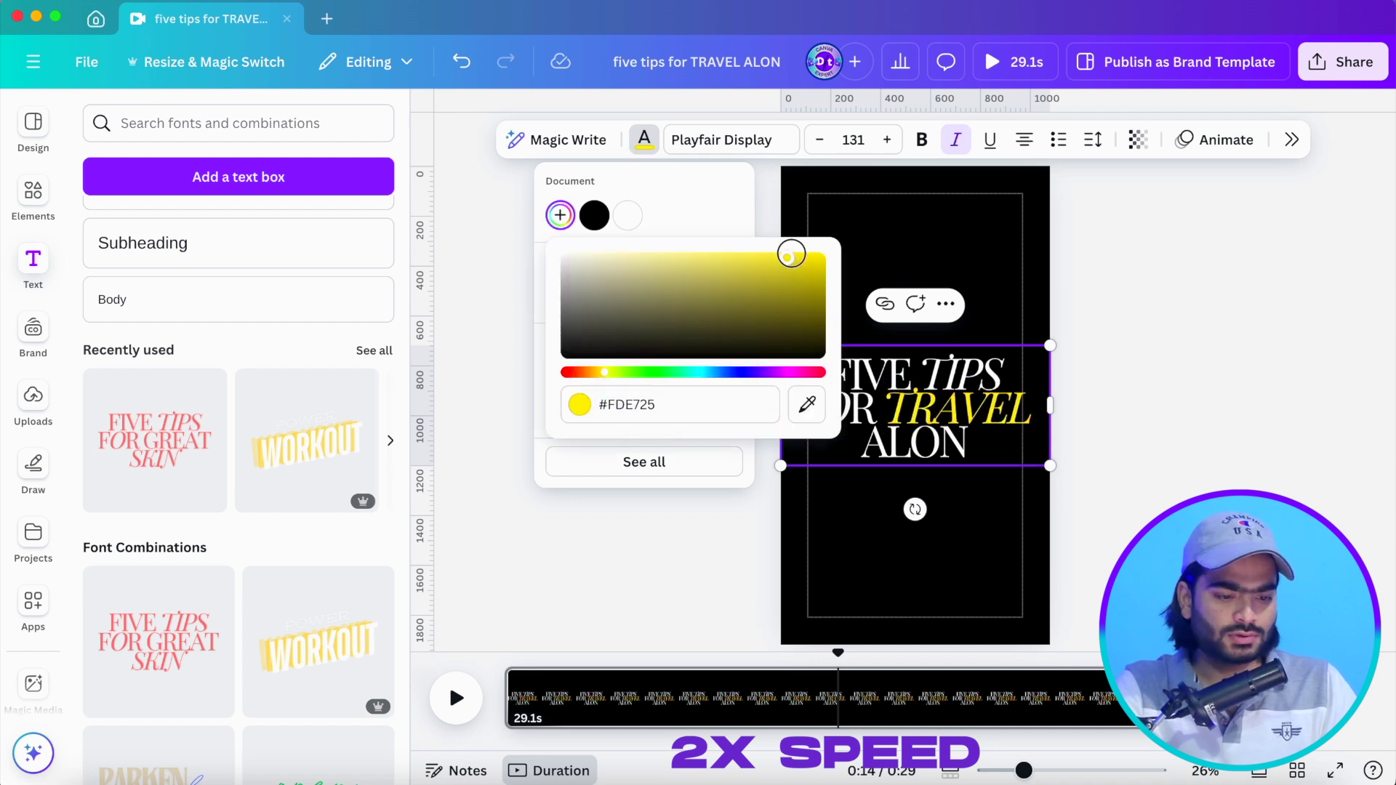
{"action": "left_click", "coordinate": [1194, 222]}
{"action": "key", "text": "Escape"}
Apply the Lift text effect to the title and shorten the page's duration
{"action": "left_click", "coordinate": [1291, 139]}
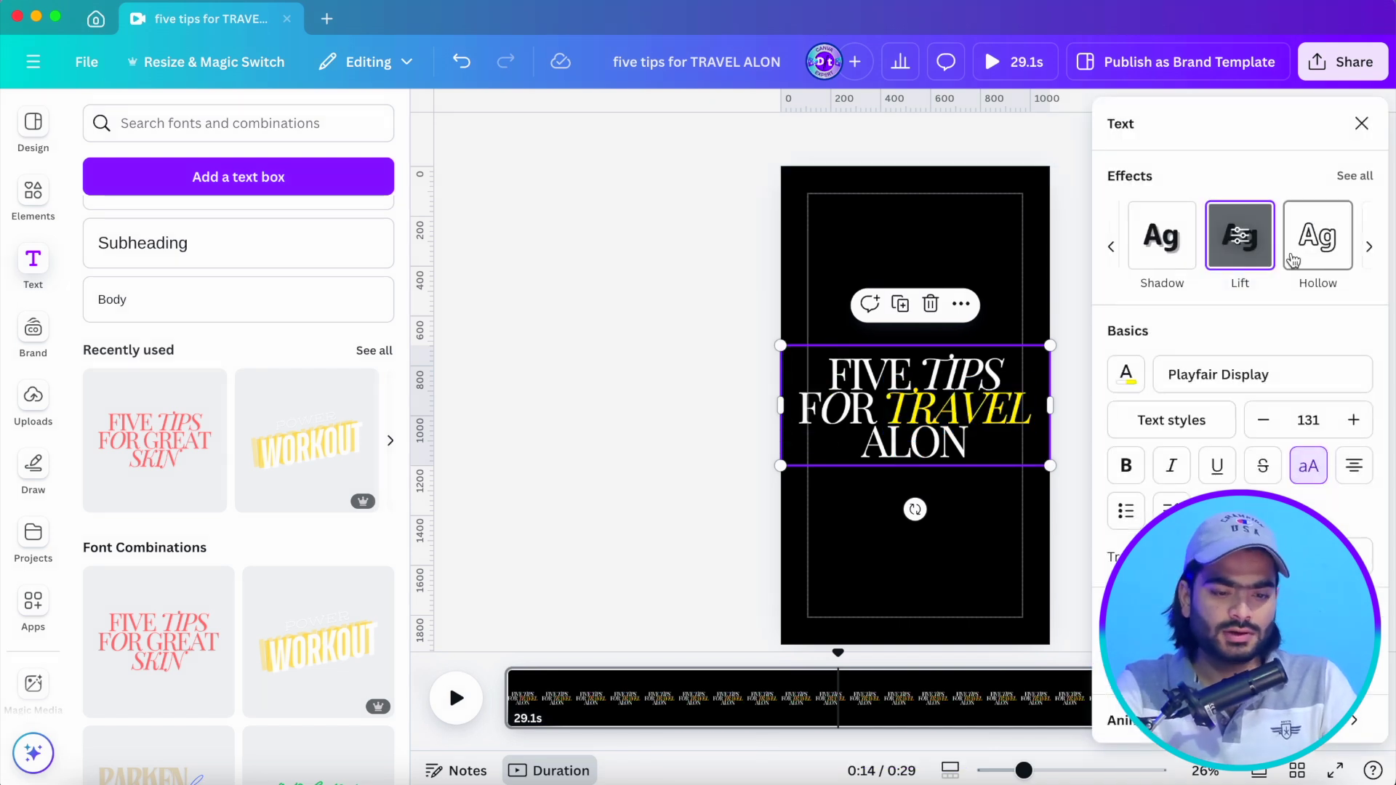
{"action": "left_click", "coordinate": [1240, 242]}
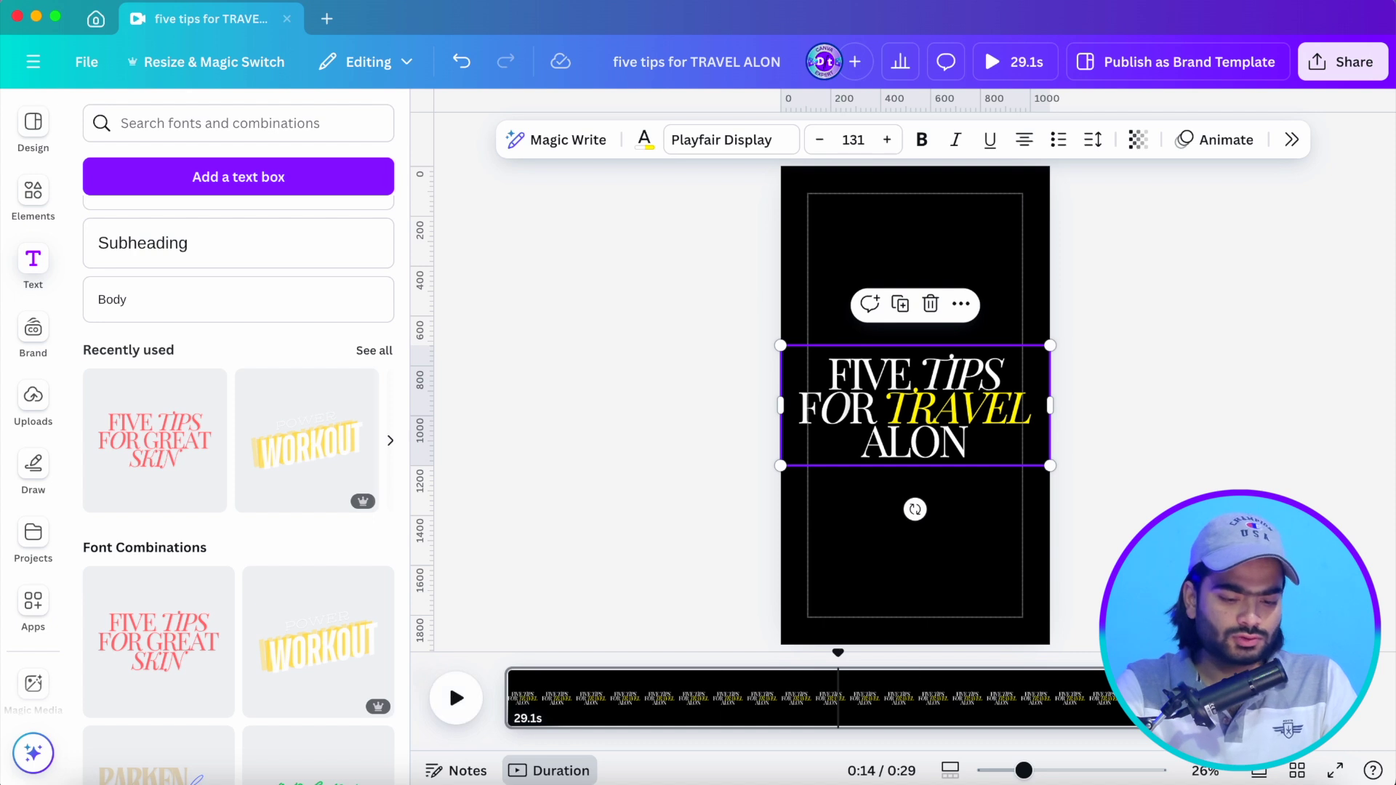
{"action": "left_click_drag", "start_coordinate": [1120, 700], "coordinate": [727, 680]}
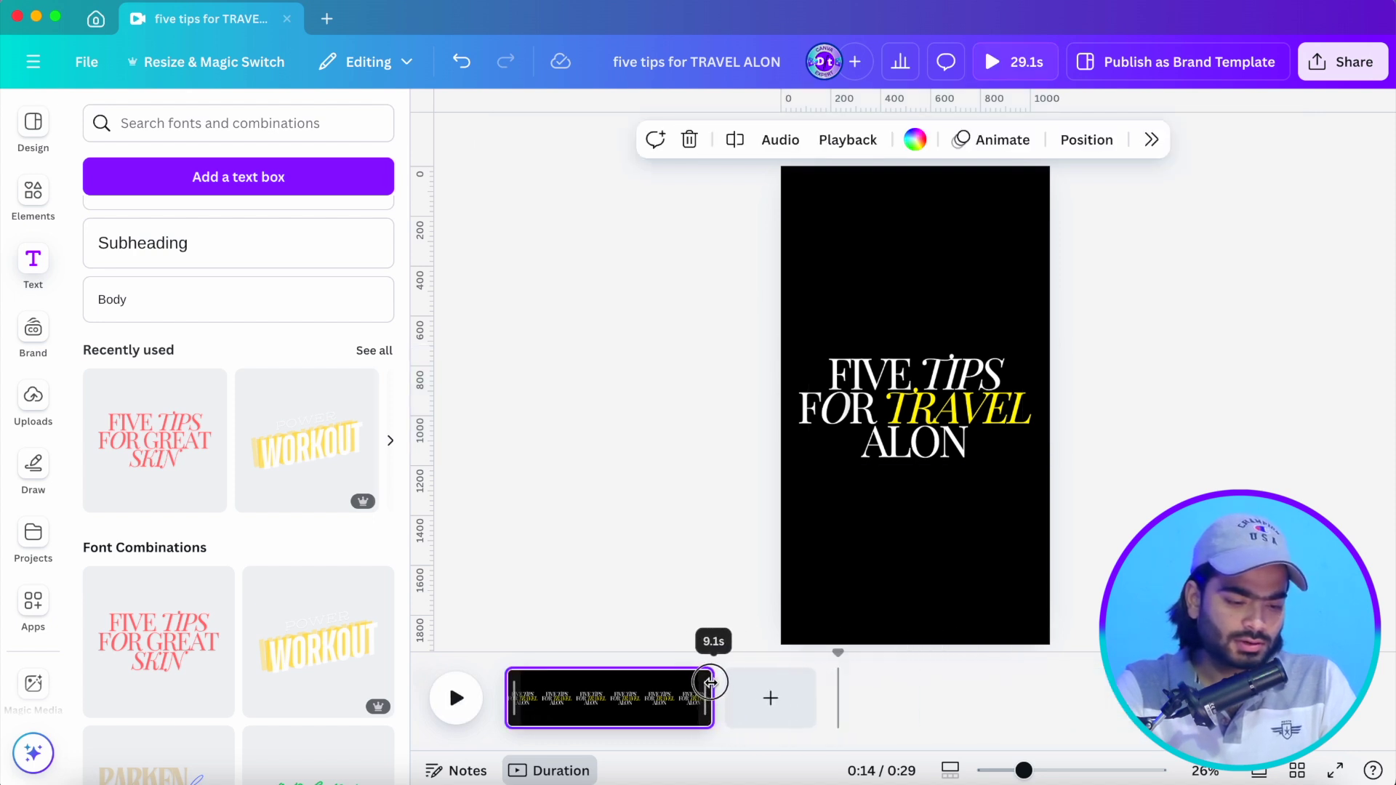
Trim the title page to exactly 9.0 seconds and preview the intro playback
{"action": "mouse_move", "coordinate": [709, 683]}
{"action": "left_mouse_down"}
{"action": "mouse_move", "coordinate": [548, 648]}
{"action": "mouse_move", "coordinate": [464, 654]}
{"action": "left_mouse_up"}
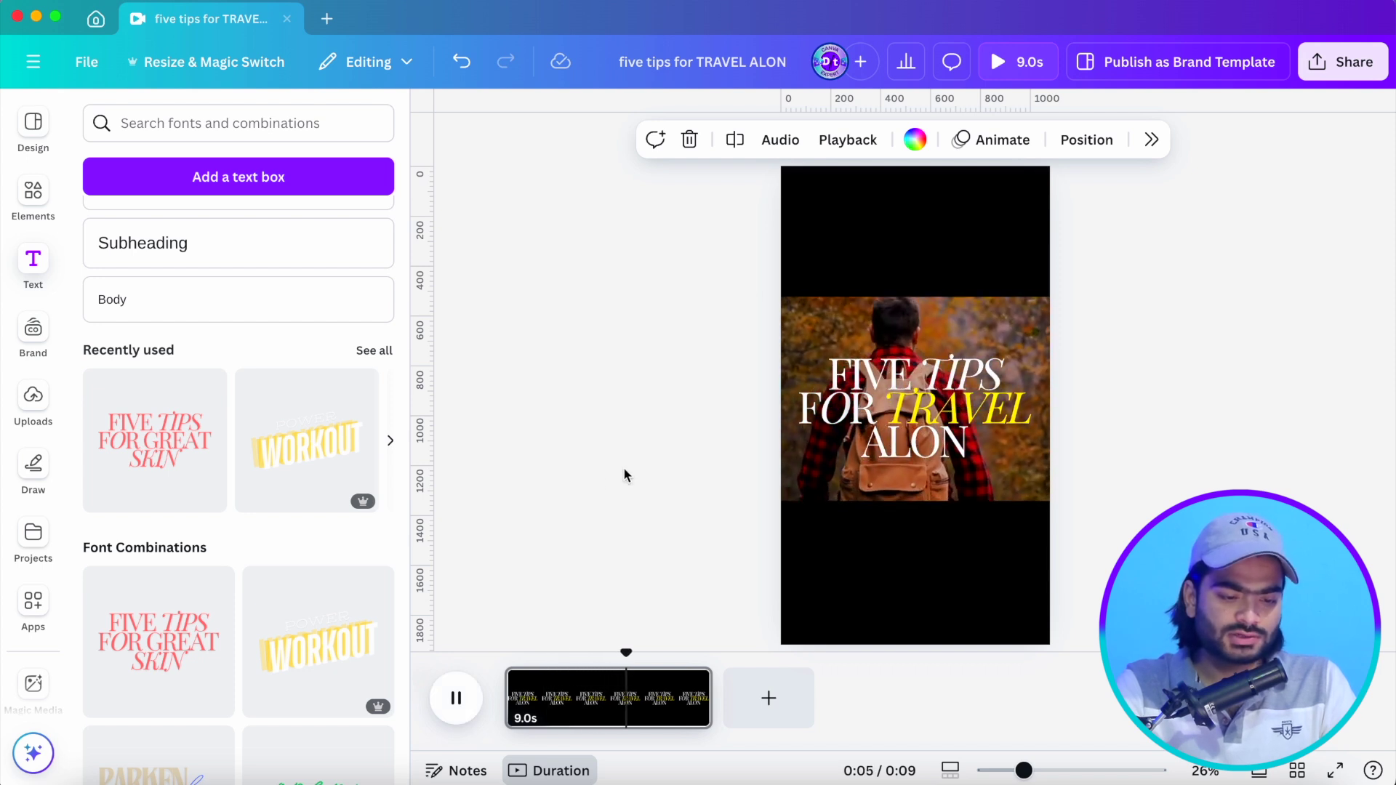
{"action": "left_click", "coordinate": [603, 475]}
{"action": "left_click", "coordinate": [944, 362]}
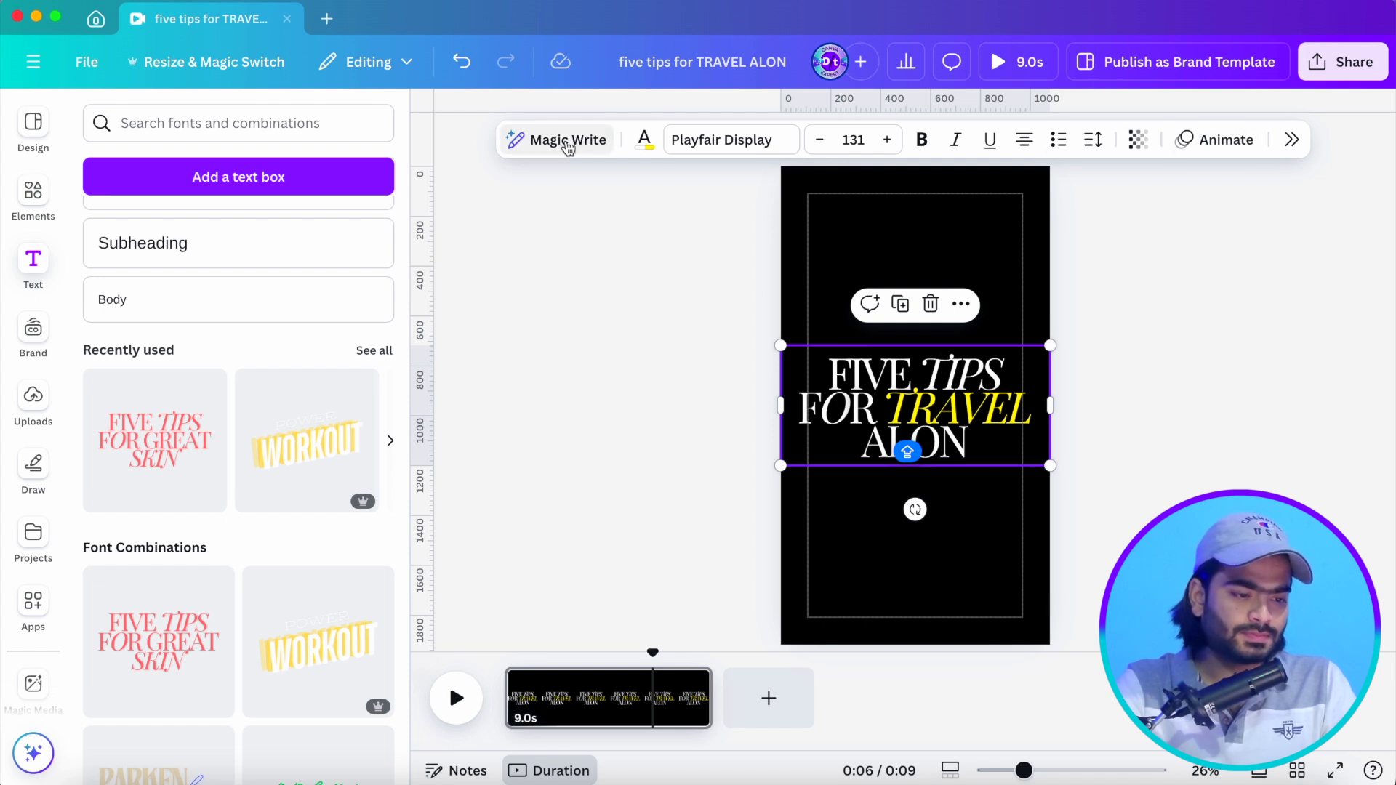
Apply the Clarify animation to the selected title text from the Animate panel
{"action": "left_click", "coordinate": [1228, 140]}
{"action": "scroll", "coordinate": [1240, 404], "scroll_direction": "down", "scroll_amount": 8}
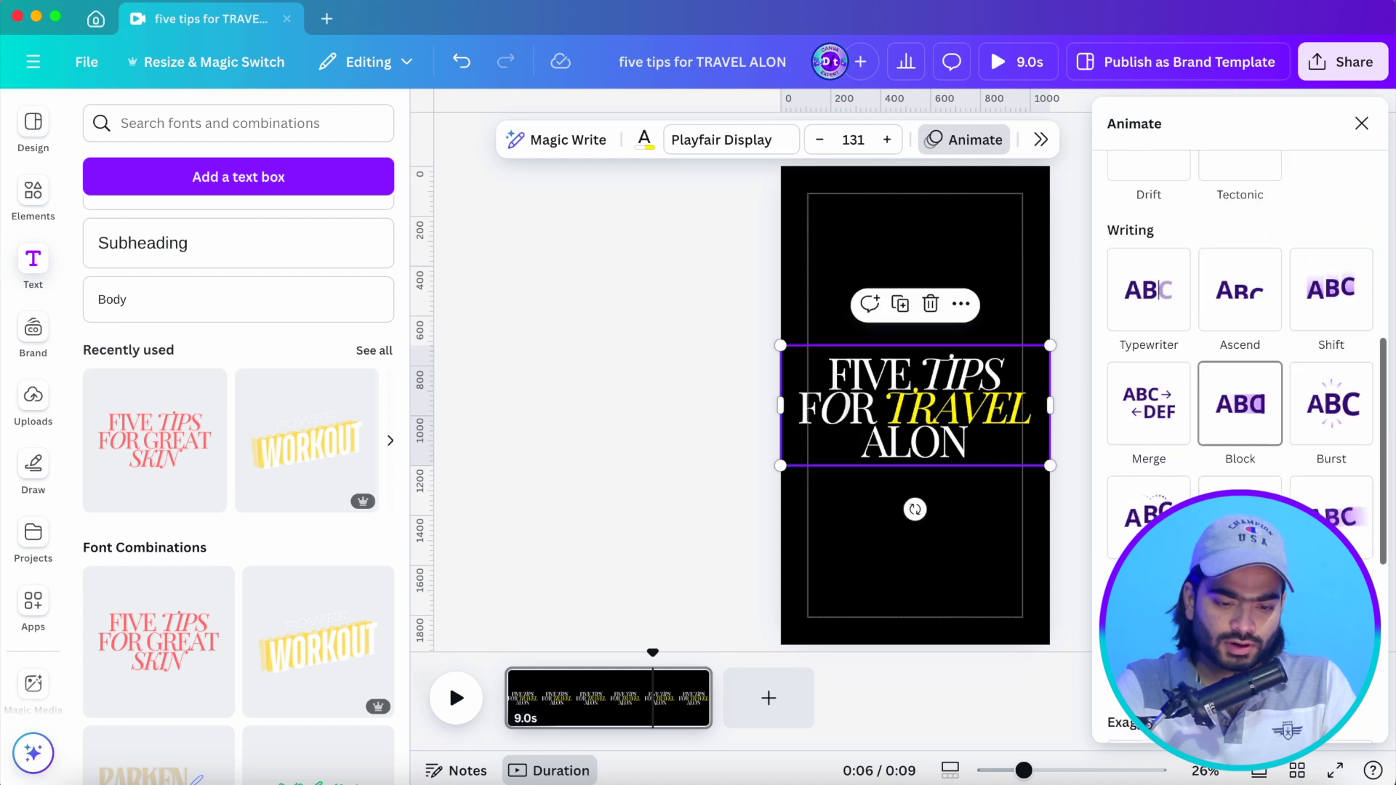
{"action": "scroll", "coordinate": [1240, 404], "scroll_direction": "down", "scroll_amount": 1}
{"action": "scroll", "coordinate": [1240, 403], "scroll_direction": "down", "scroll_amount": 2}
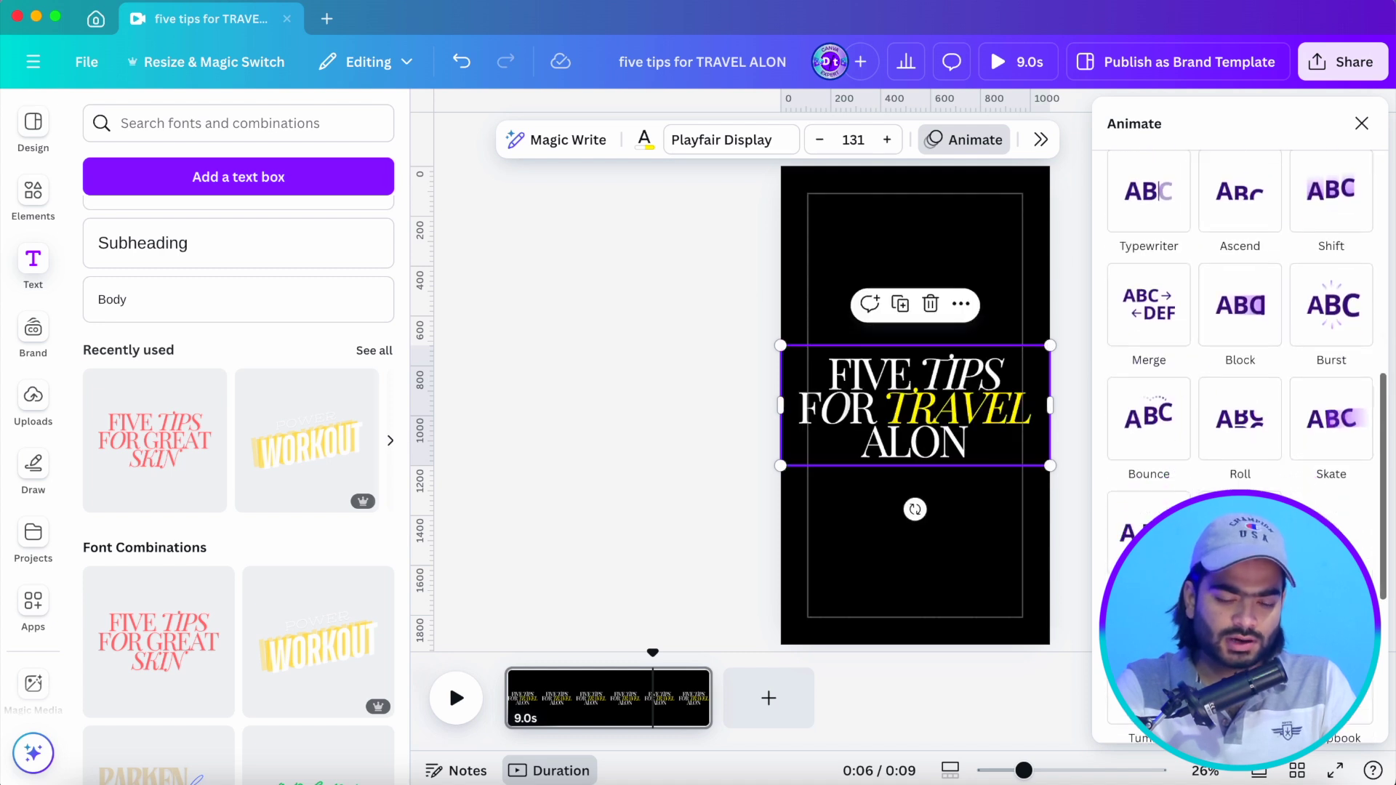
{"action": "left_click", "coordinate": [1240, 467]}
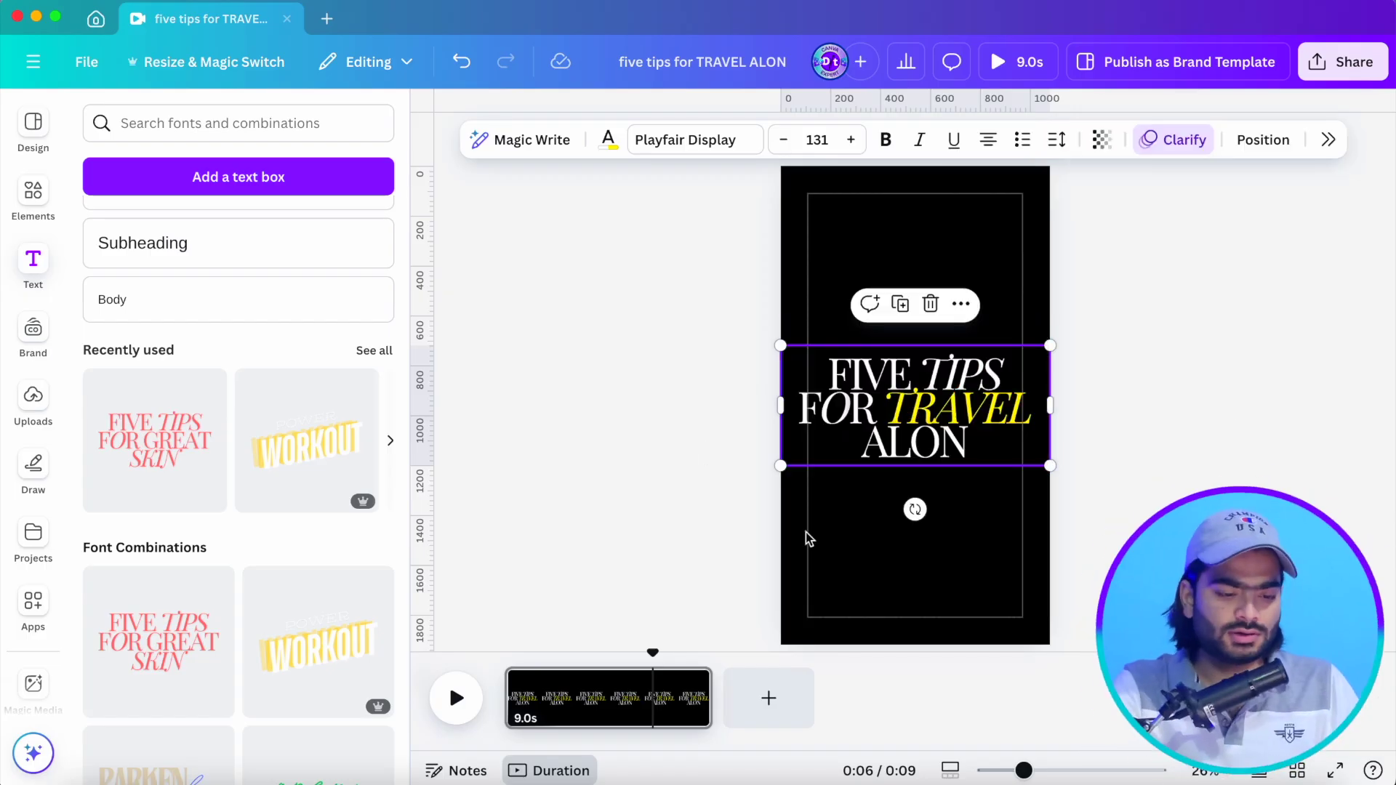
Move the black bars apart to reveal a photo strip and trim the title page to 7 seconds
{"action": "left_click", "coordinate": [914, 562]}
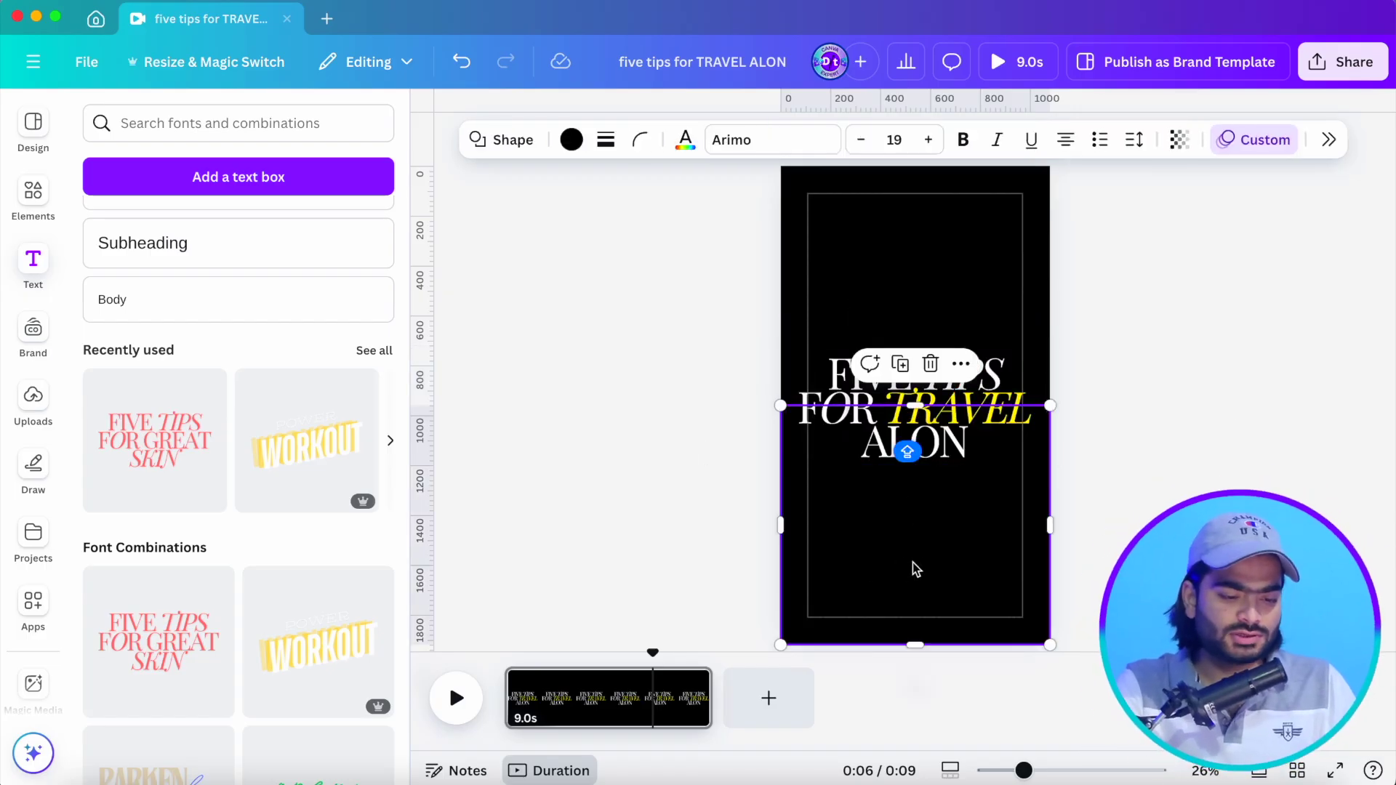
{"action": "left_click_drag", "start_coordinate": [913, 562], "coordinate": [923, 519]}
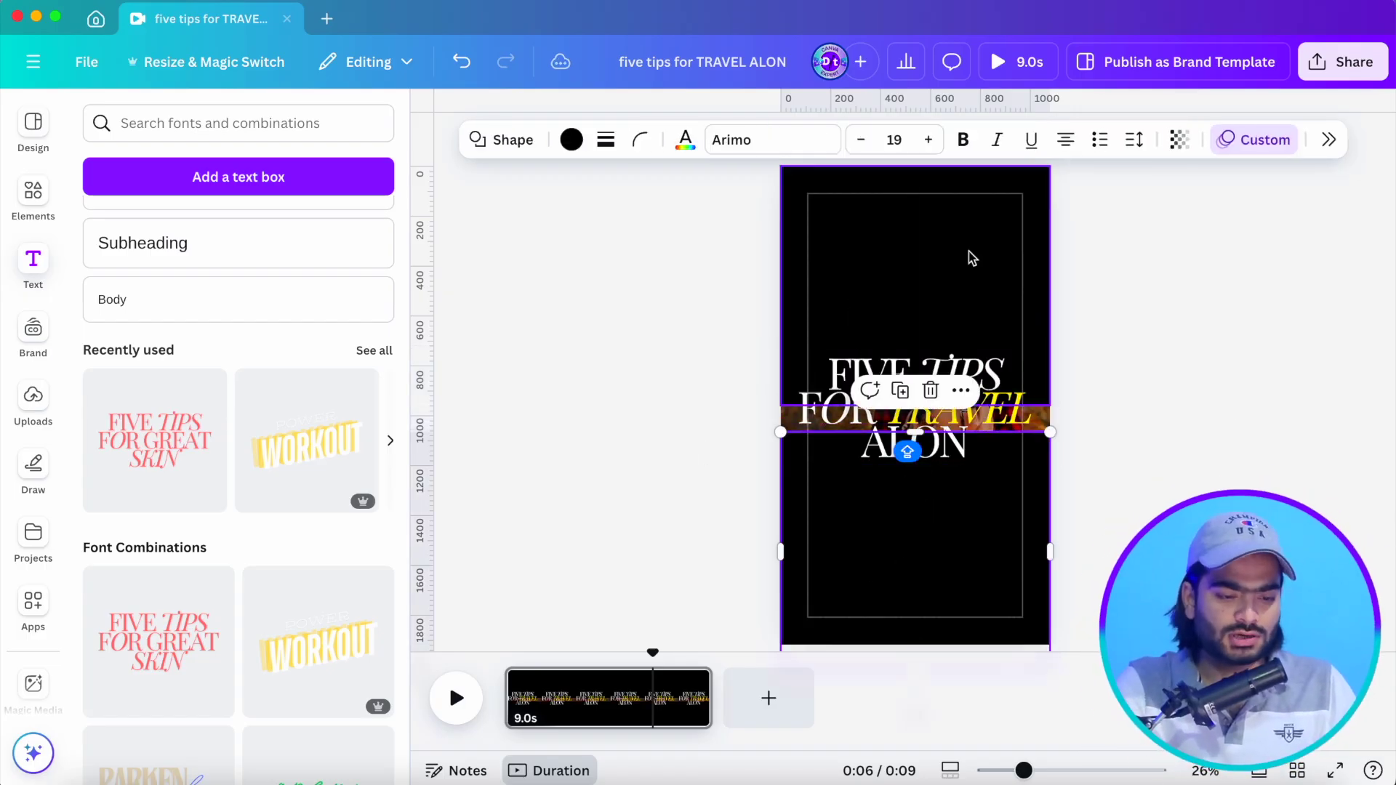
{"action": "left_click", "coordinate": [967, 259]}
{"action": "left_click_drag", "start_coordinate": [966, 259], "coordinate": [966, 229]}
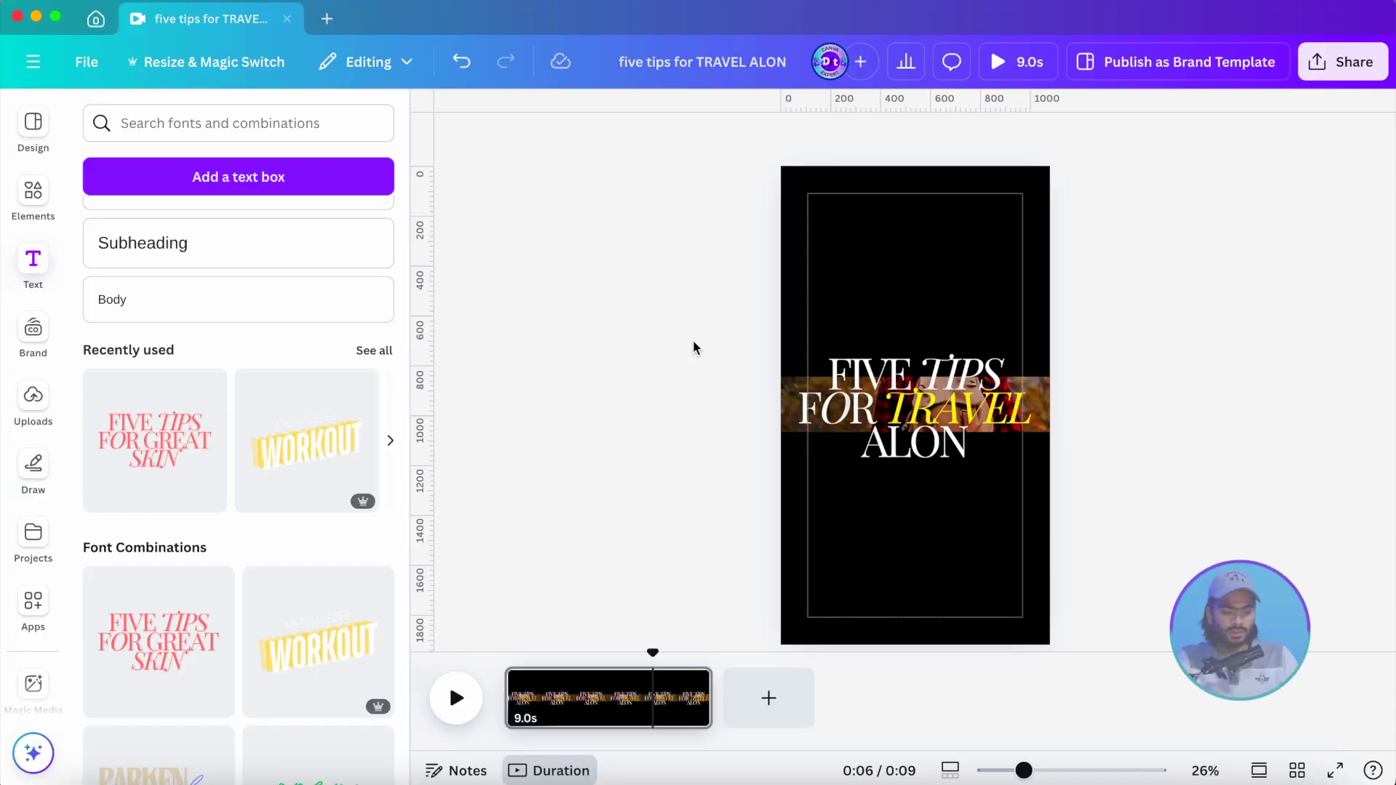
{"action": "left_click_drag", "start_coordinate": [681, 702], "coordinate": [664, 700]}
Add a blank second page and search the Elements library for 'couple'
{"action": "left_click", "coordinate": [712, 709]}
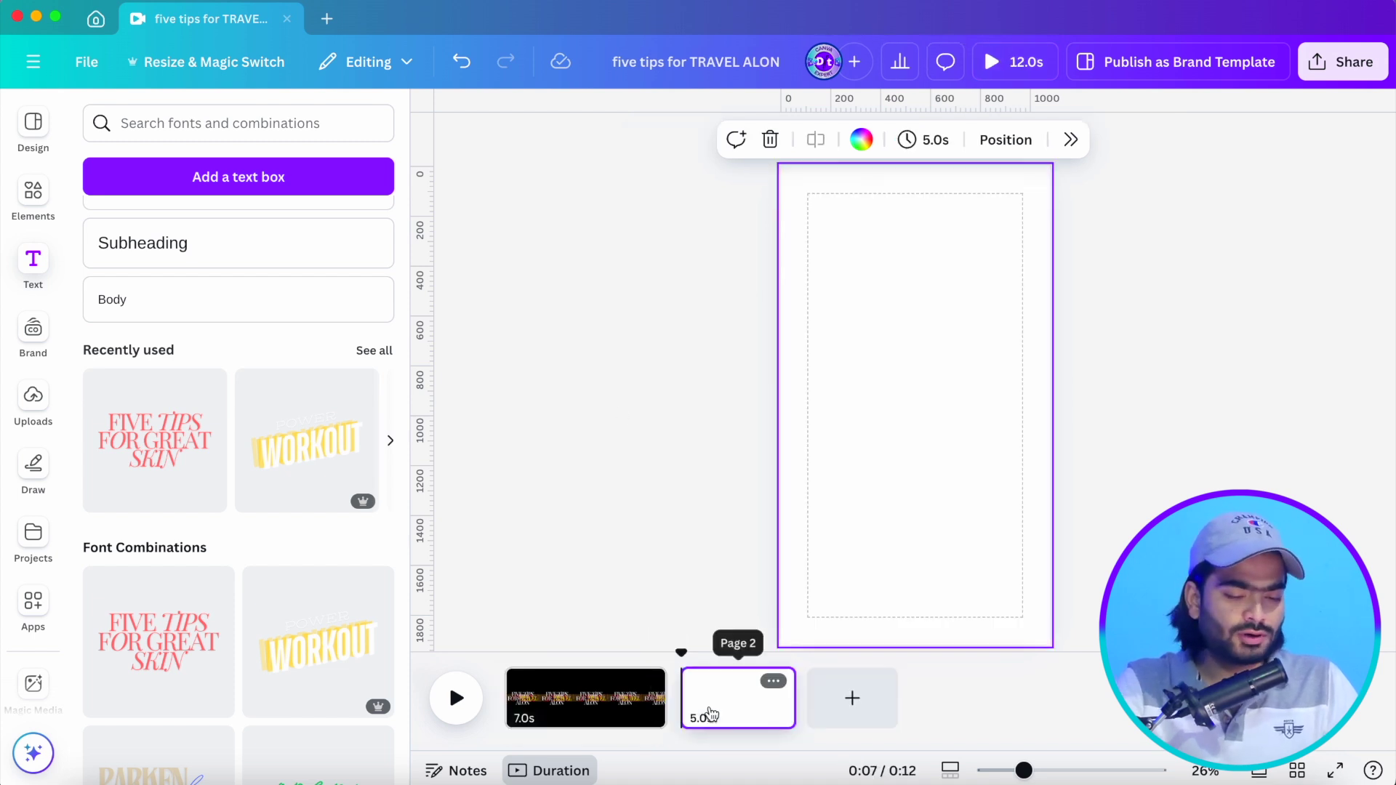
{"action": "left_click", "coordinate": [29, 190]}
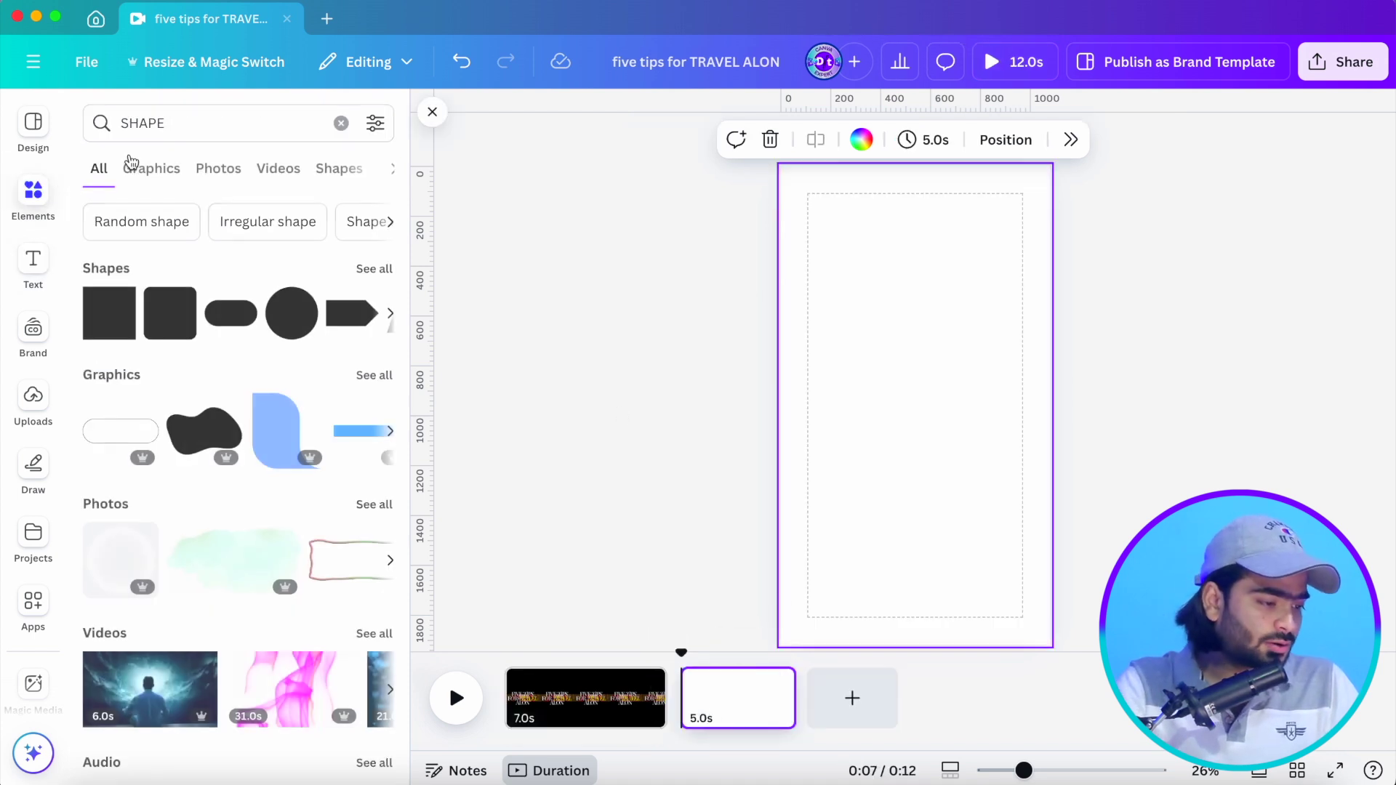
{"action": "left_click", "coordinate": [172, 128]}
{"action": "type", "text": "cou"}
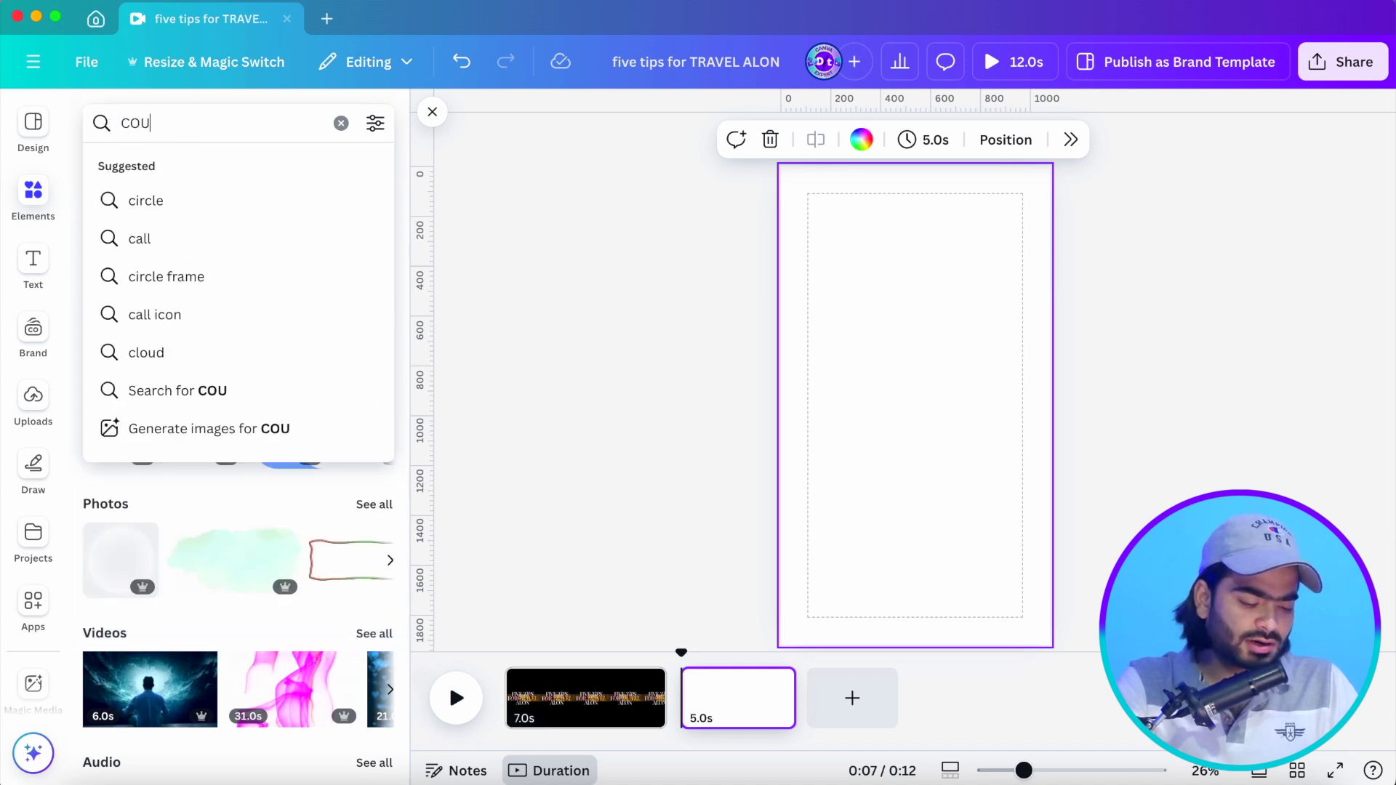
{"action": "type", "text": "OLE"}
{"action": "key", "text": "BackSpace"}
{"action": "type", "text": "PLE"}
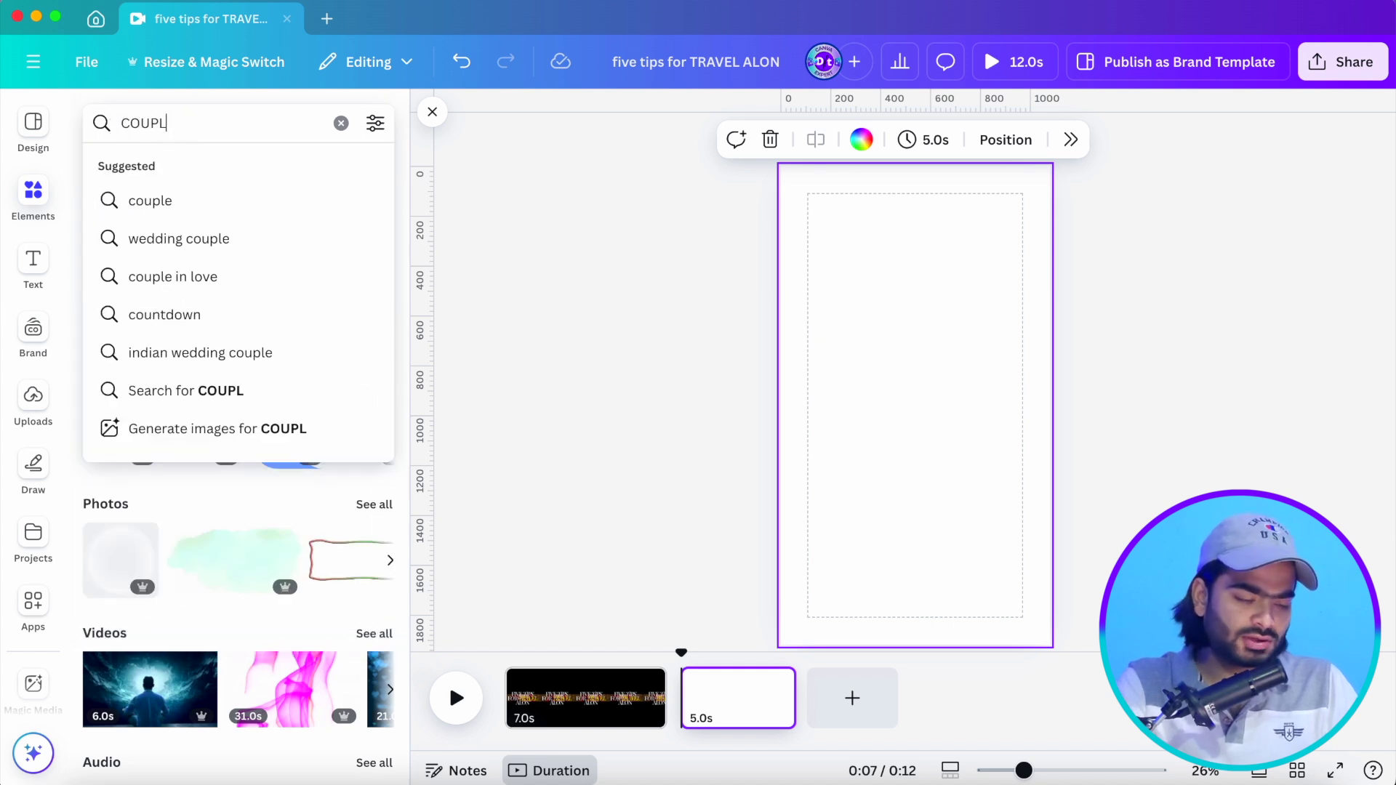
{"action": "key", "text": "Return"}
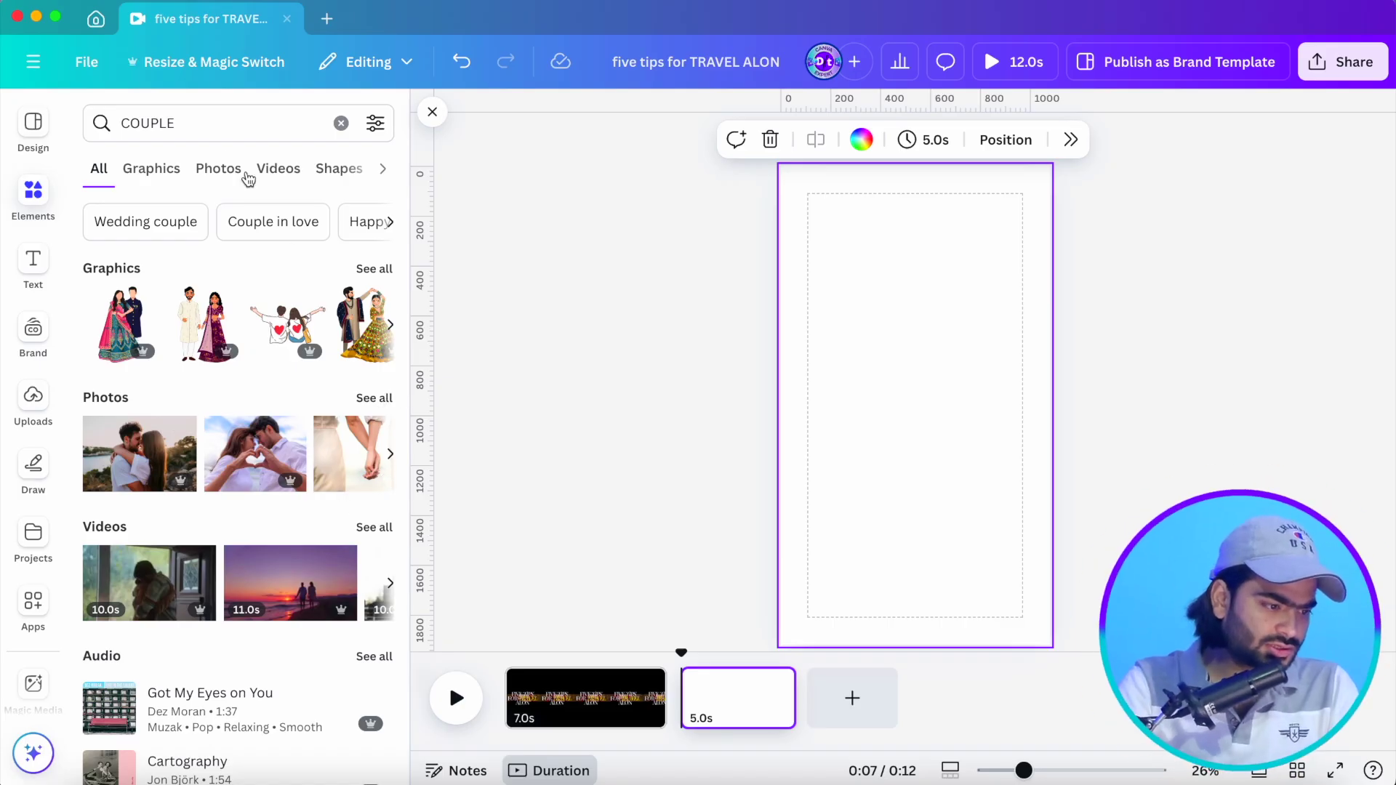
Search Elements for 'TRAV' and show all the travel photo results
{"action": "left_click", "coordinate": [194, 121]}
{"action": "type", "text": "TR"}
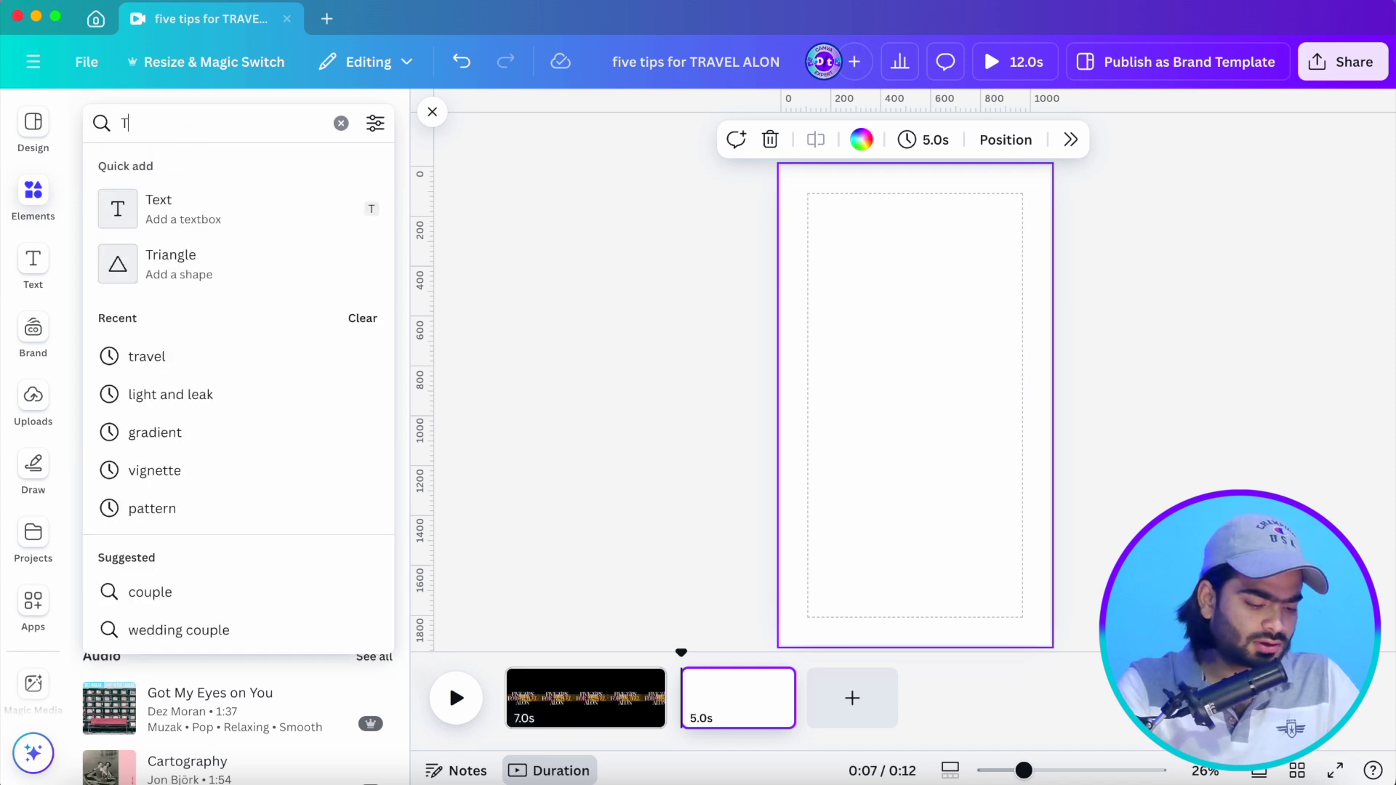
{"action": "type", "text": "AVEL"}
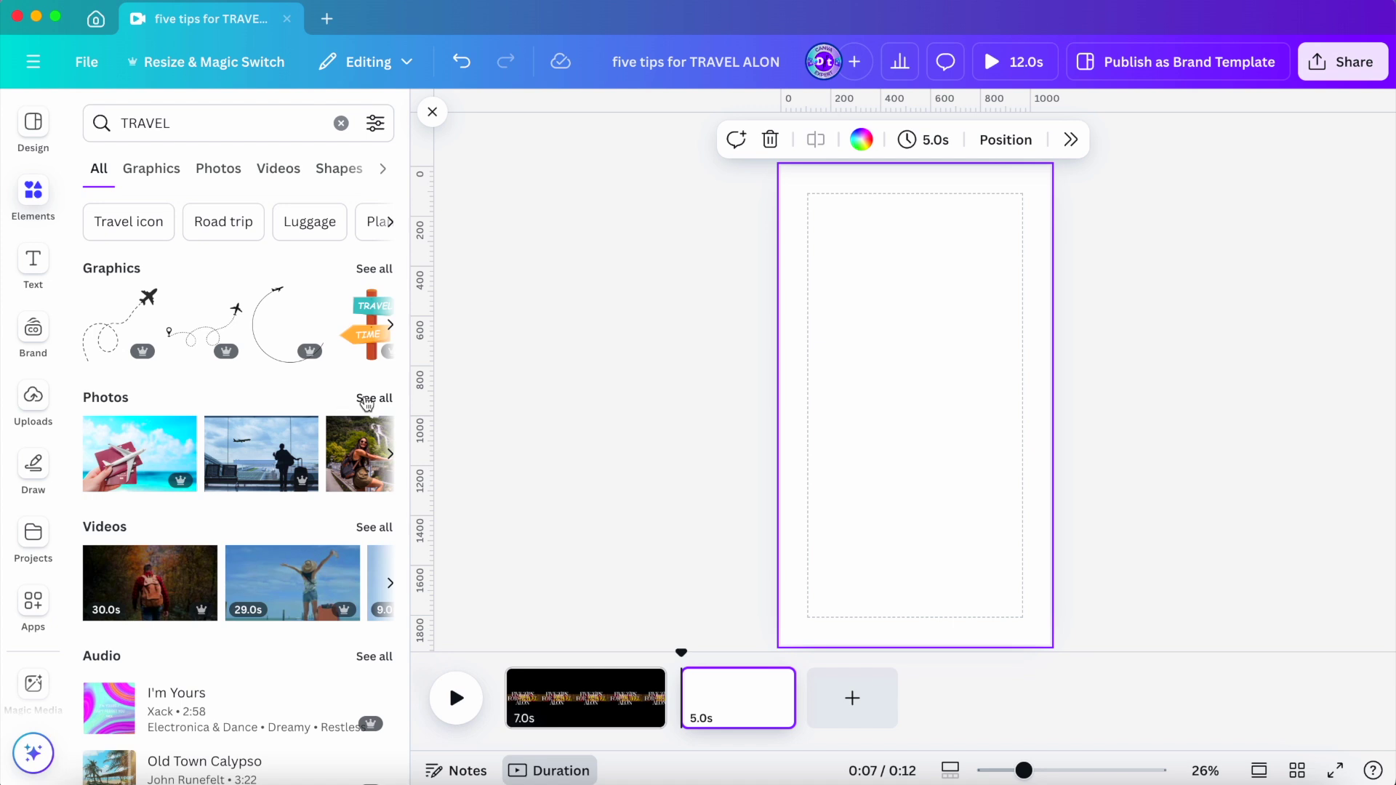
{"action": "left_click", "coordinate": [367, 400]}
{"action": "scroll", "coordinate": [327, 620], "scroll_direction": "down", "scroll_amount": 5}
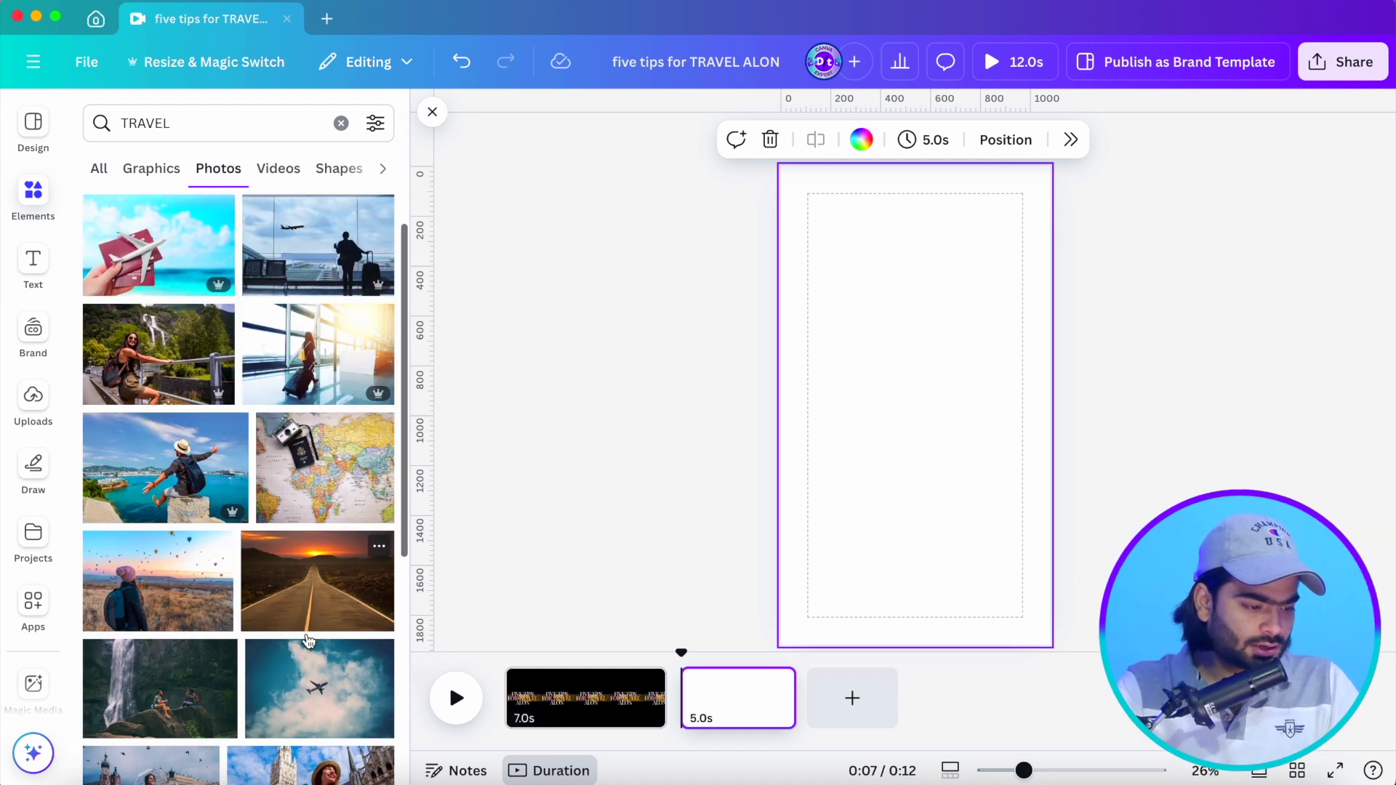
Set the sunset road photo as the second page's background
{"action": "left_click_drag", "start_coordinate": [309, 391], "coordinate": [840, 361]}
{"action": "left_click", "coordinate": [923, 267]}
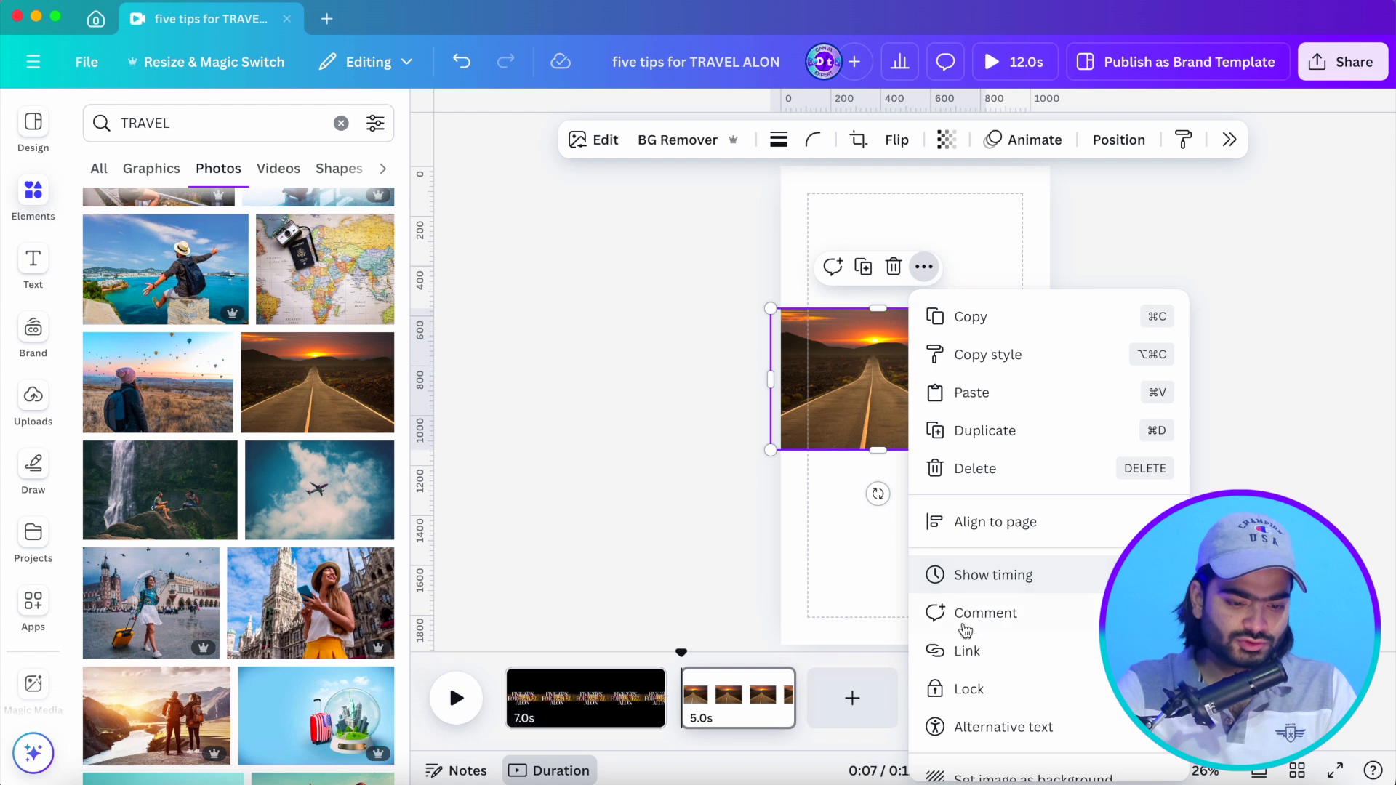
{"action": "left_click", "coordinate": [1011, 777]}
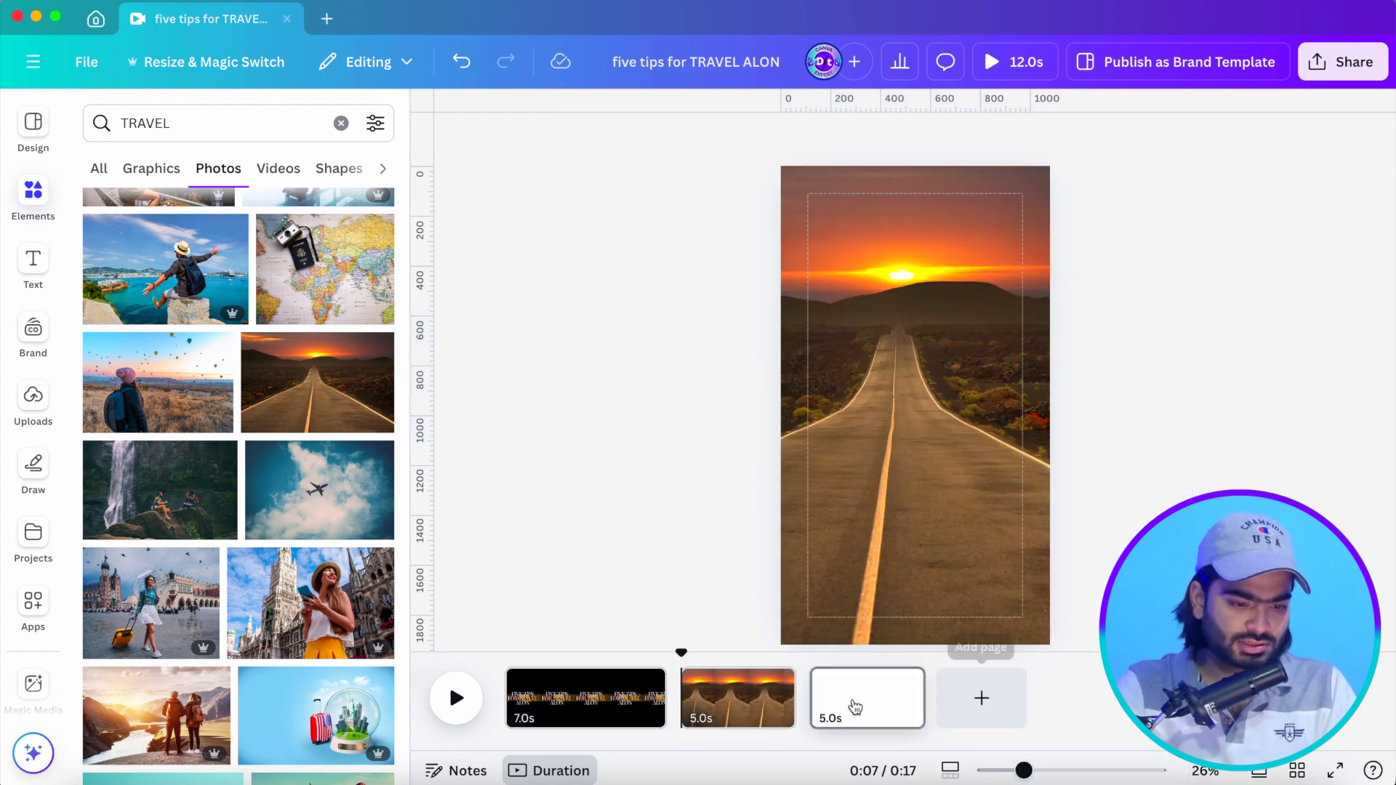
Add a third page with the airplane-in-clouds photo as its background
{"action": "left_click", "coordinate": [854, 701]}
{"action": "left_click", "coordinate": [321, 518]}
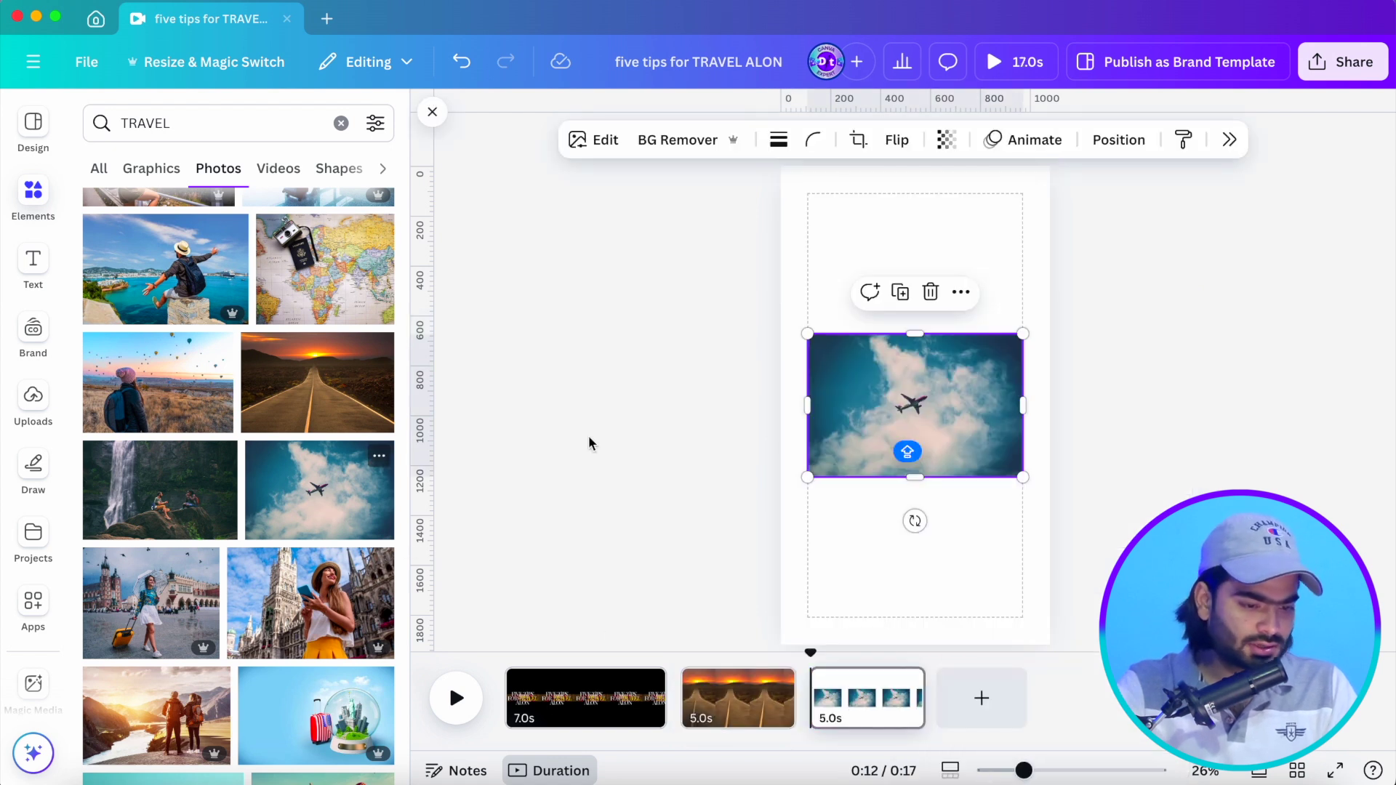
{"action": "left_click", "coordinate": [961, 291]}
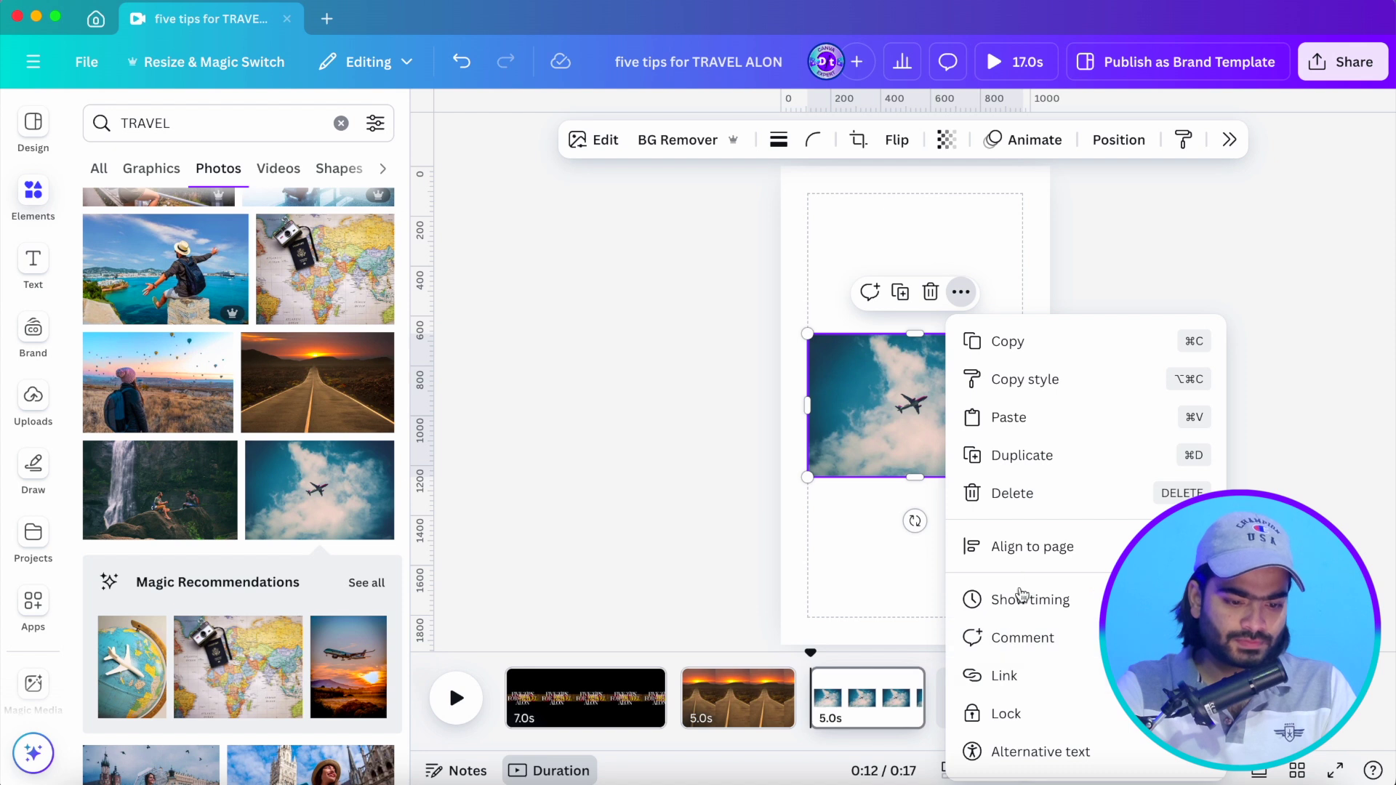
{"action": "scroll", "coordinate": [1004, 691], "scroll_direction": "down", "scroll_amount": 3}
{"action": "left_click", "coordinate": [1013, 715]}
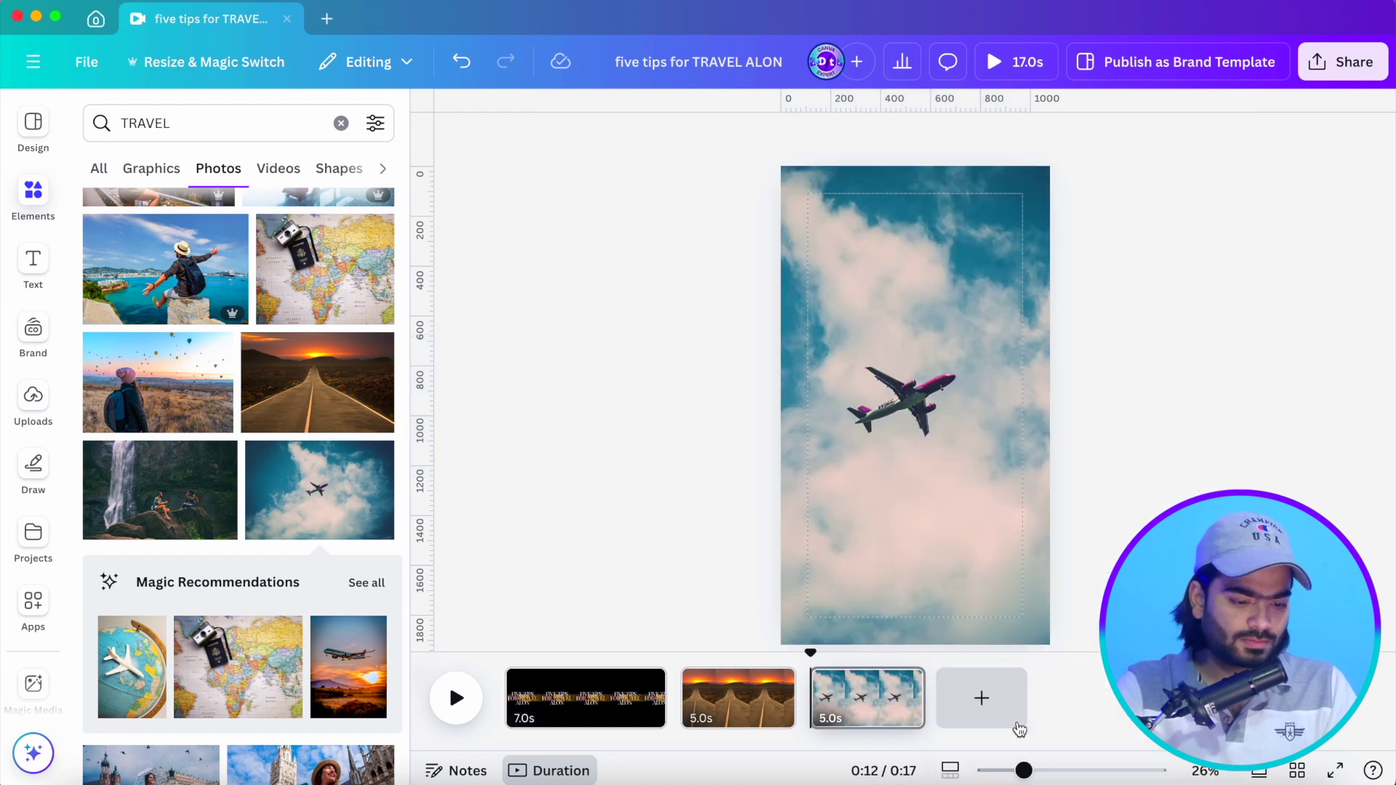
Add a fourth page with the hiking couple photo as background, reframed to show the couple
{"action": "left_click", "coordinate": [971, 704]}
{"action": "scroll", "coordinate": [180, 582], "scroll_direction": "down", "scroll_amount": 5}
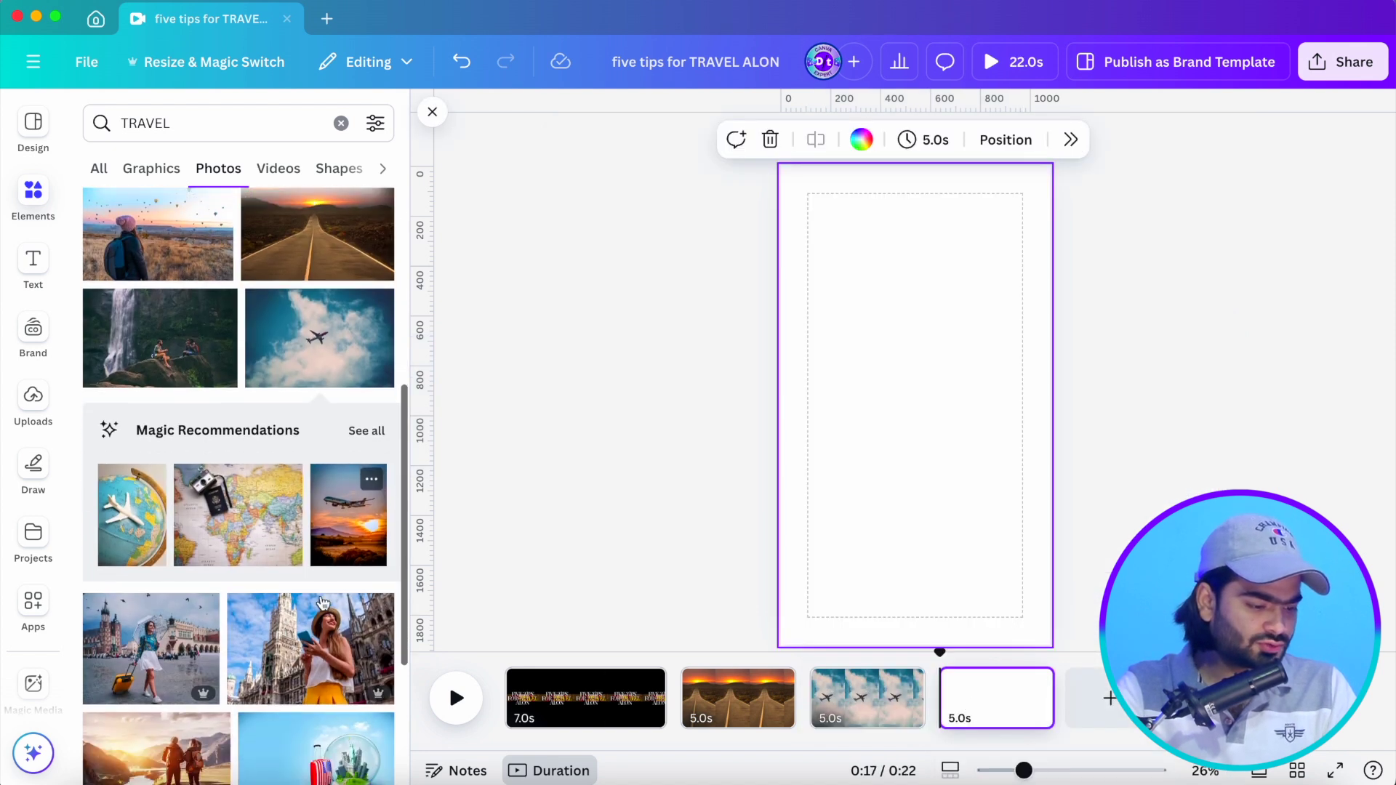
{"action": "scroll", "coordinate": [155, 571], "scroll_direction": "down", "scroll_amount": 3}
{"action": "left_click", "coordinate": [156, 471]}
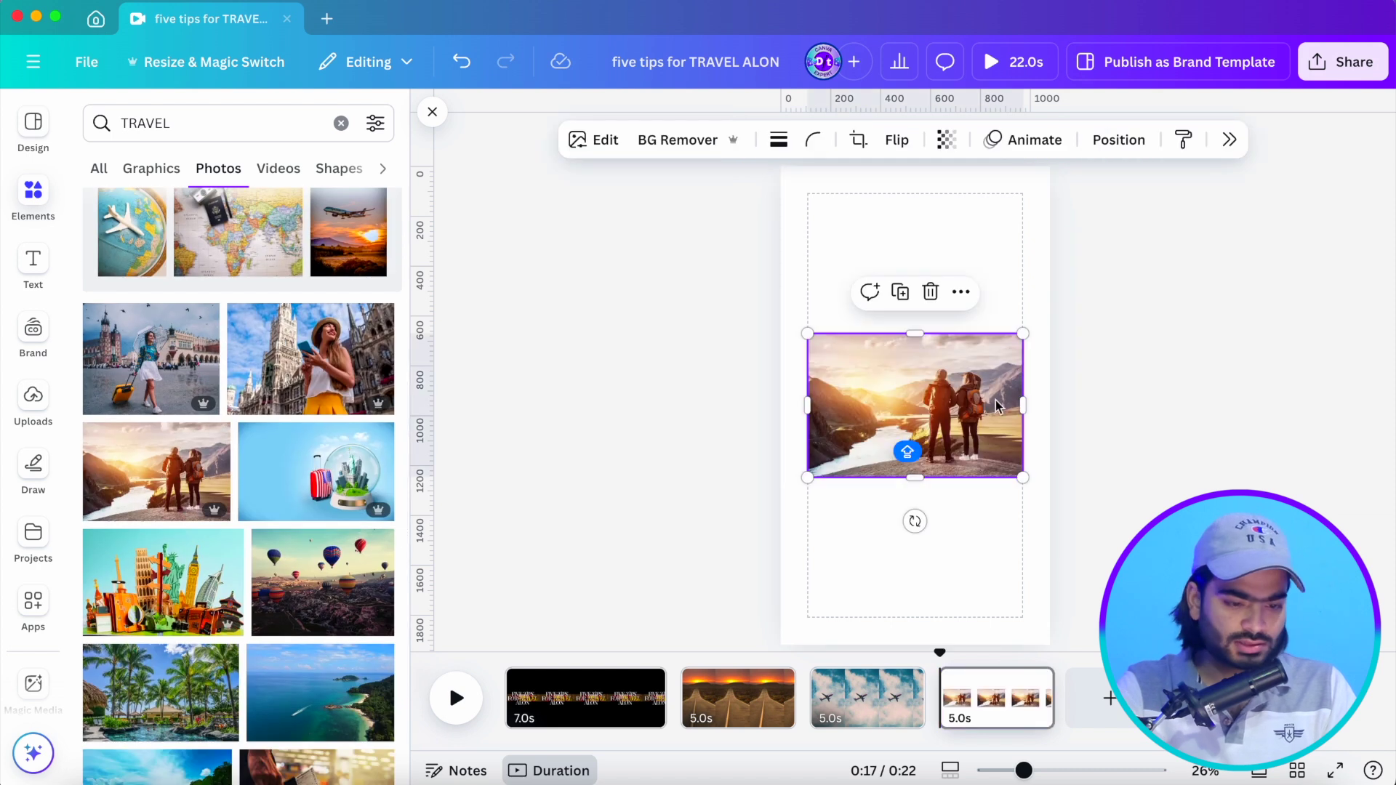
{"action": "left_click", "coordinate": [961, 294]}
{"action": "scroll", "coordinate": [1025, 738], "scroll_direction": "down", "scroll_amount": 2}
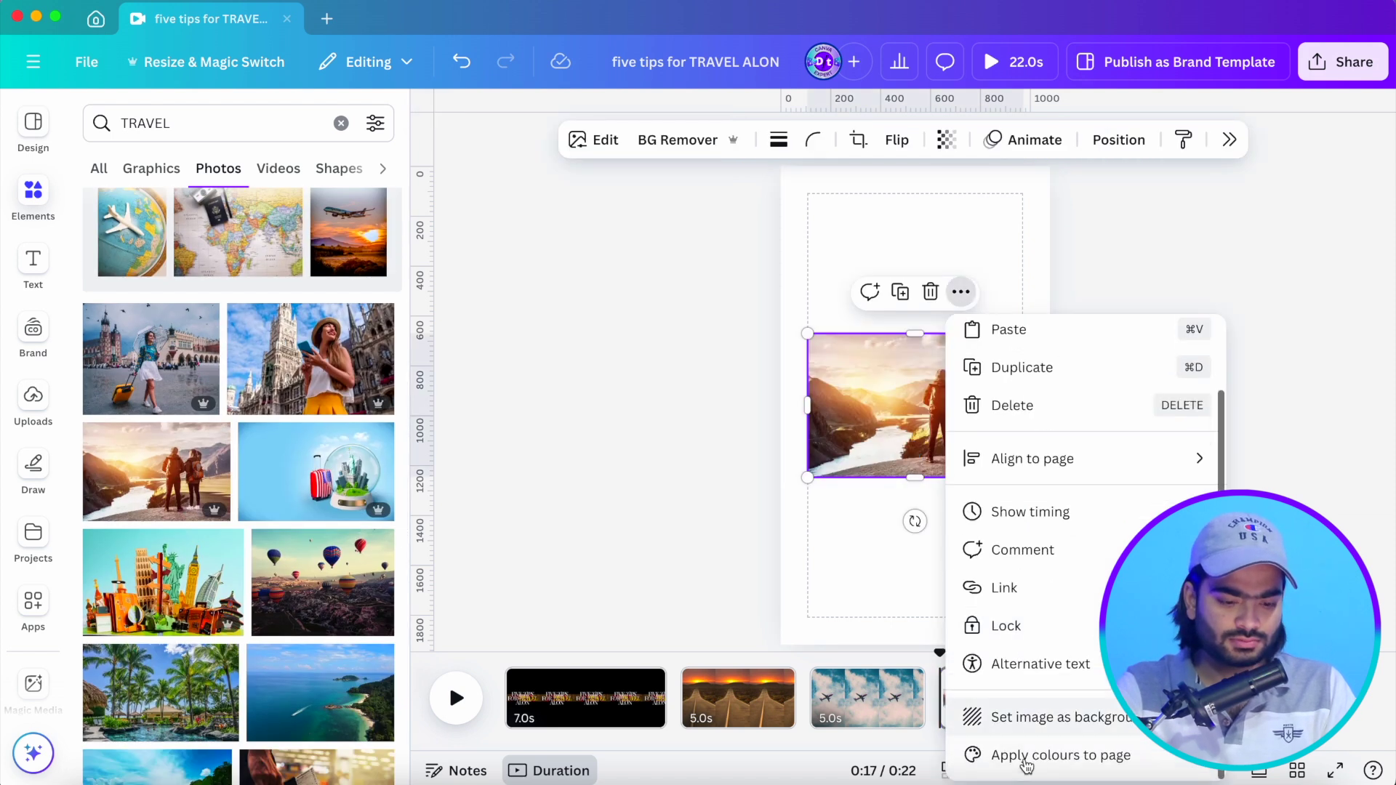
{"action": "left_click", "coordinate": [1037, 720]}
{"action": "double_click", "coordinate": [916, 502]}
{"action": "left_click_drag", "start_coordinate": [914, 499], "coordinate": [789, 498]}
{"action": "key", "text": "Return"}
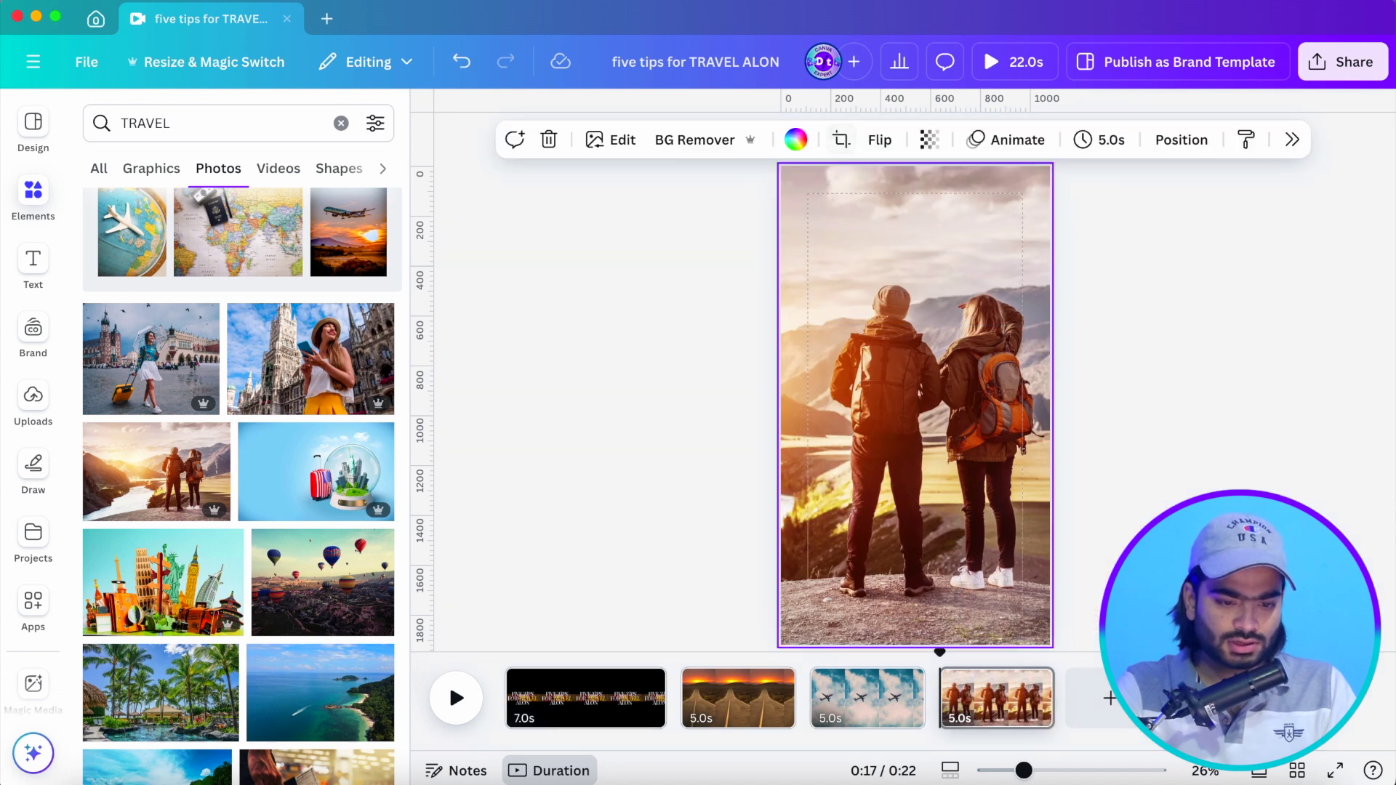
Add a fifth page and place the couple-on-mountain photo on it
{"action": "left_click", "coordinate": [1110, 704]}
{"action": "scroll", "coordinate": [277, 582], "scroll_direction": "down", "scroll_amount": 5}
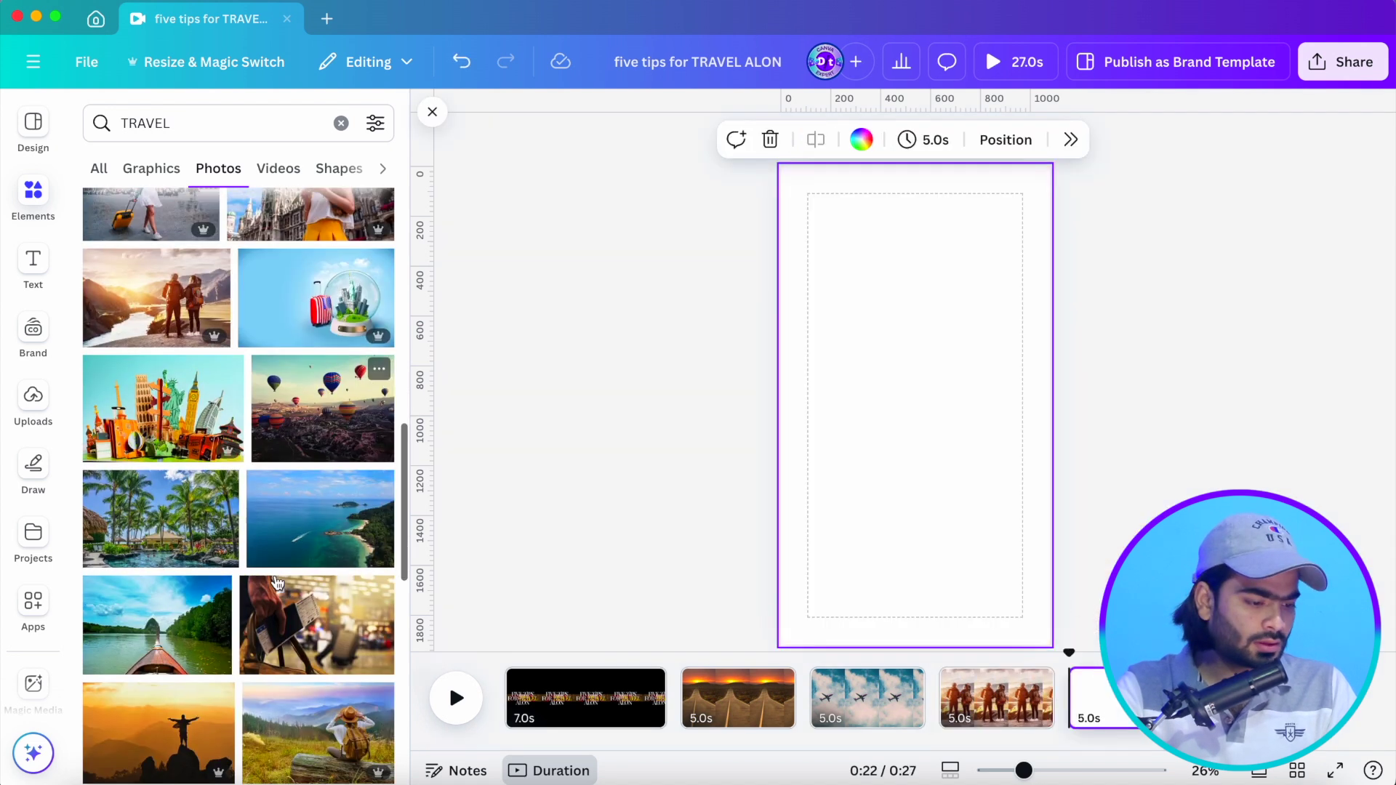
{"action": "scroll", "coordinate": [277, 582], "scroll_direction": "down", "scroll_amount": 3}
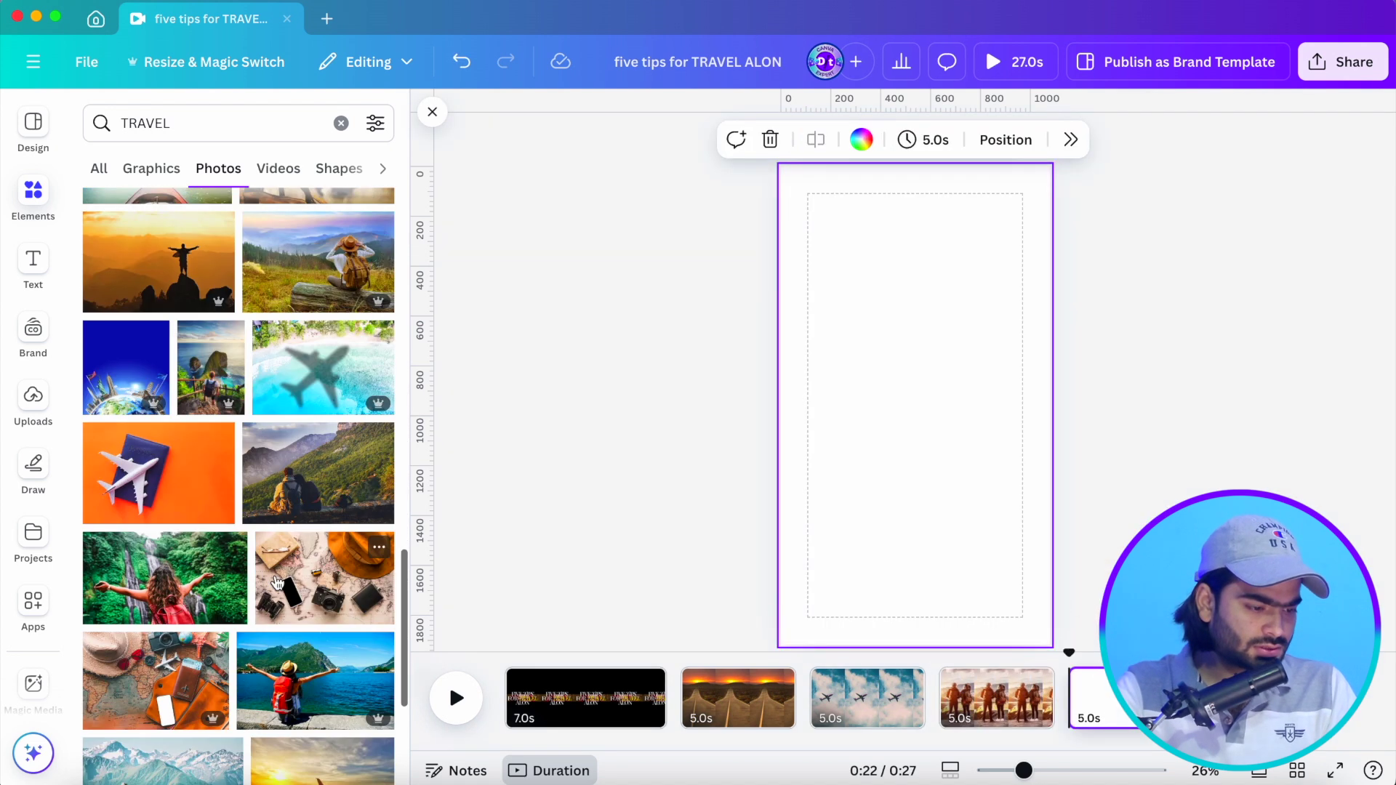
{"action": "left_click", "coordinate": [329, 486]}
{"action": "left_click", "coordinate": [961, 292]}
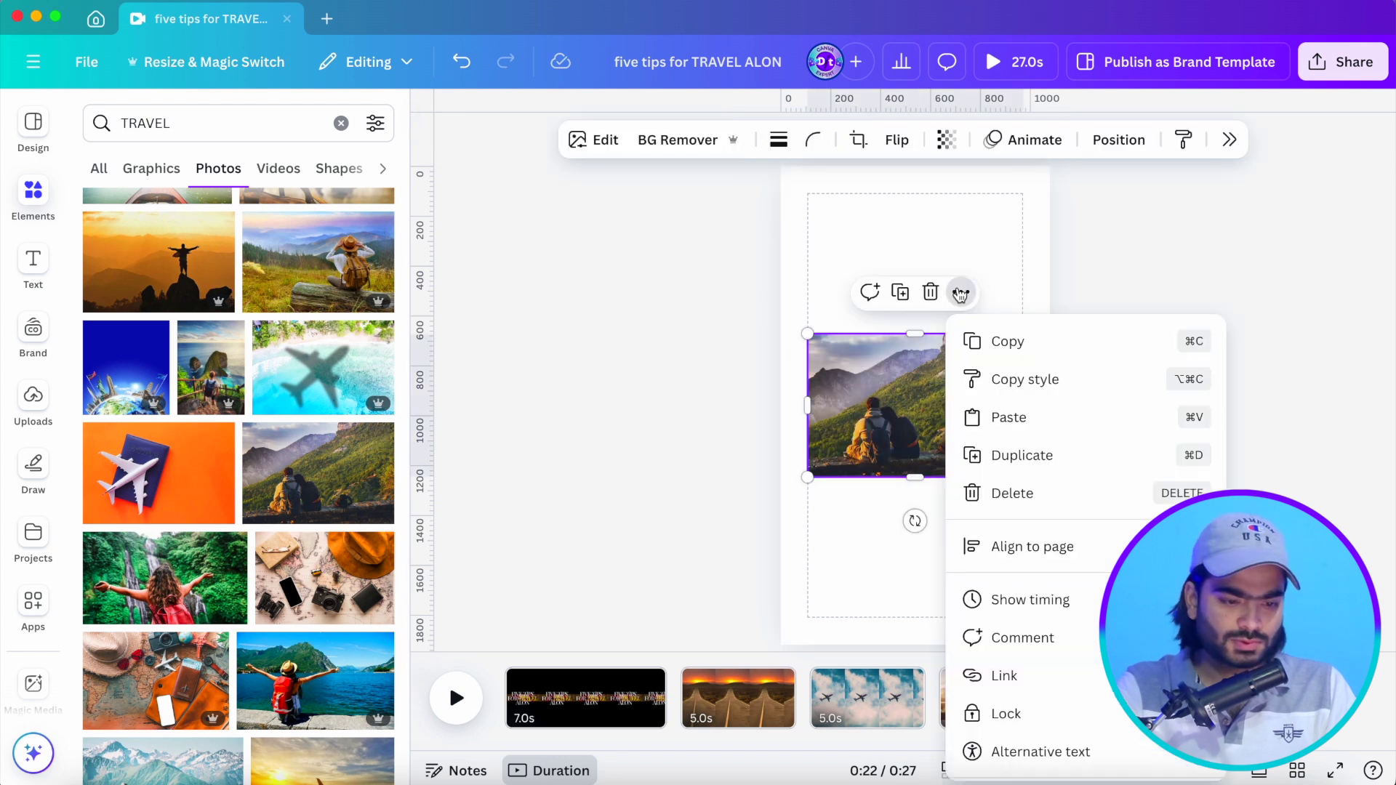
{"action": "scroll", "coordinate": [1063, 735], "scroll_direction": "down", "scroll_amount": 2}
Set the mountain photo as the fifth page's background, then add a blank sixth page
{"action": "left_click", "coordinate": [1063, 735]}
{"action": "double_click", "coordinate": [915, 407]}
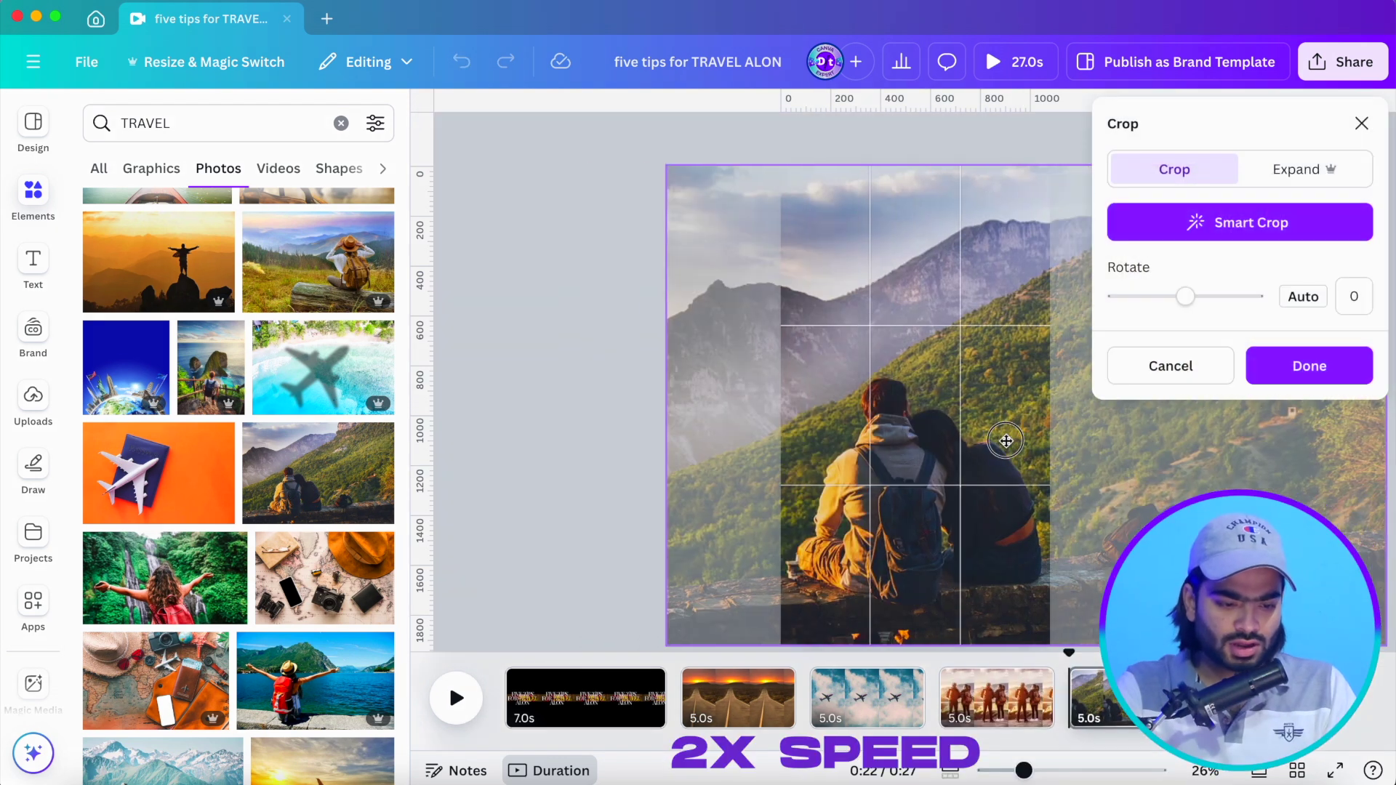
{"action": "left_click", "coordinate": [533, 335]}
{"action": "key", "text": "super+Return"}
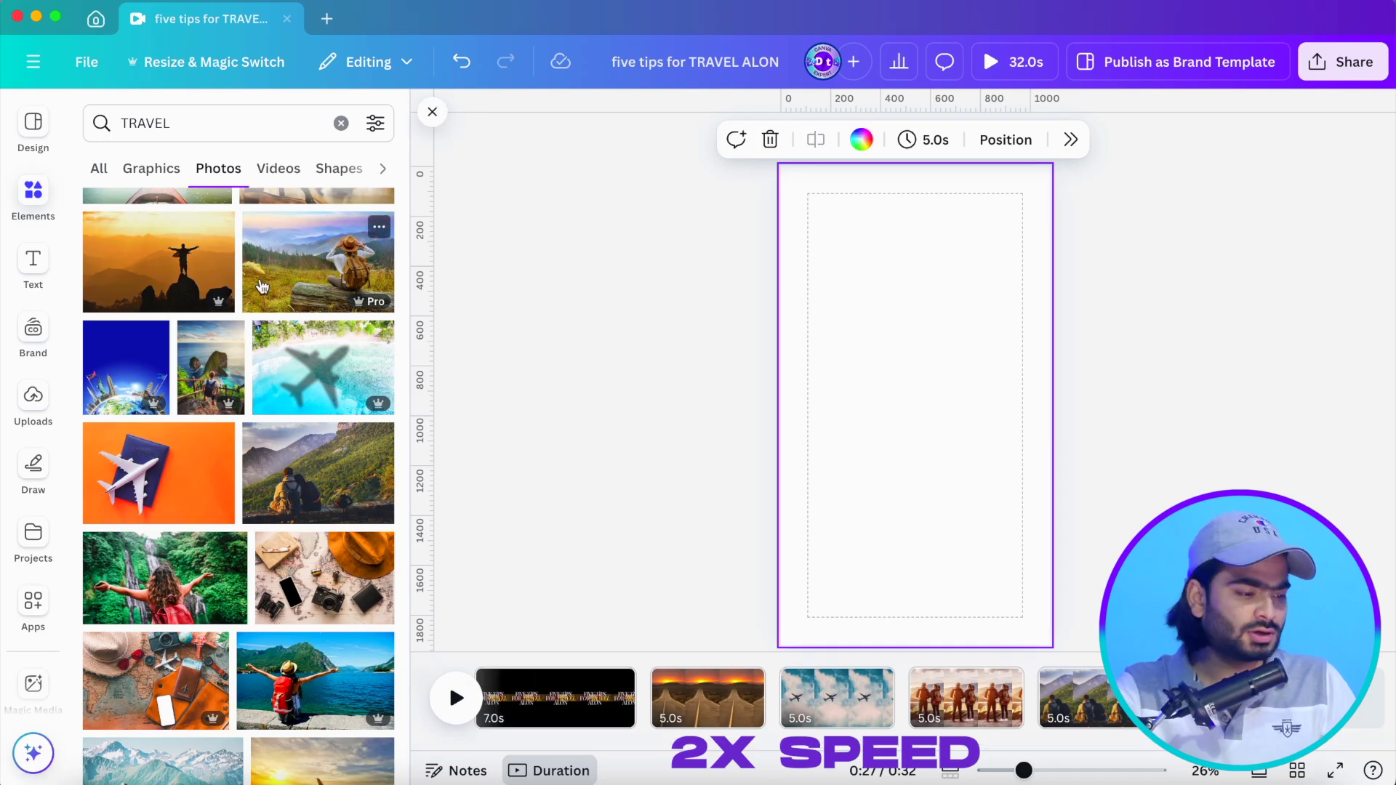
{"action": "left_click", "coordinate": [341, 123]}
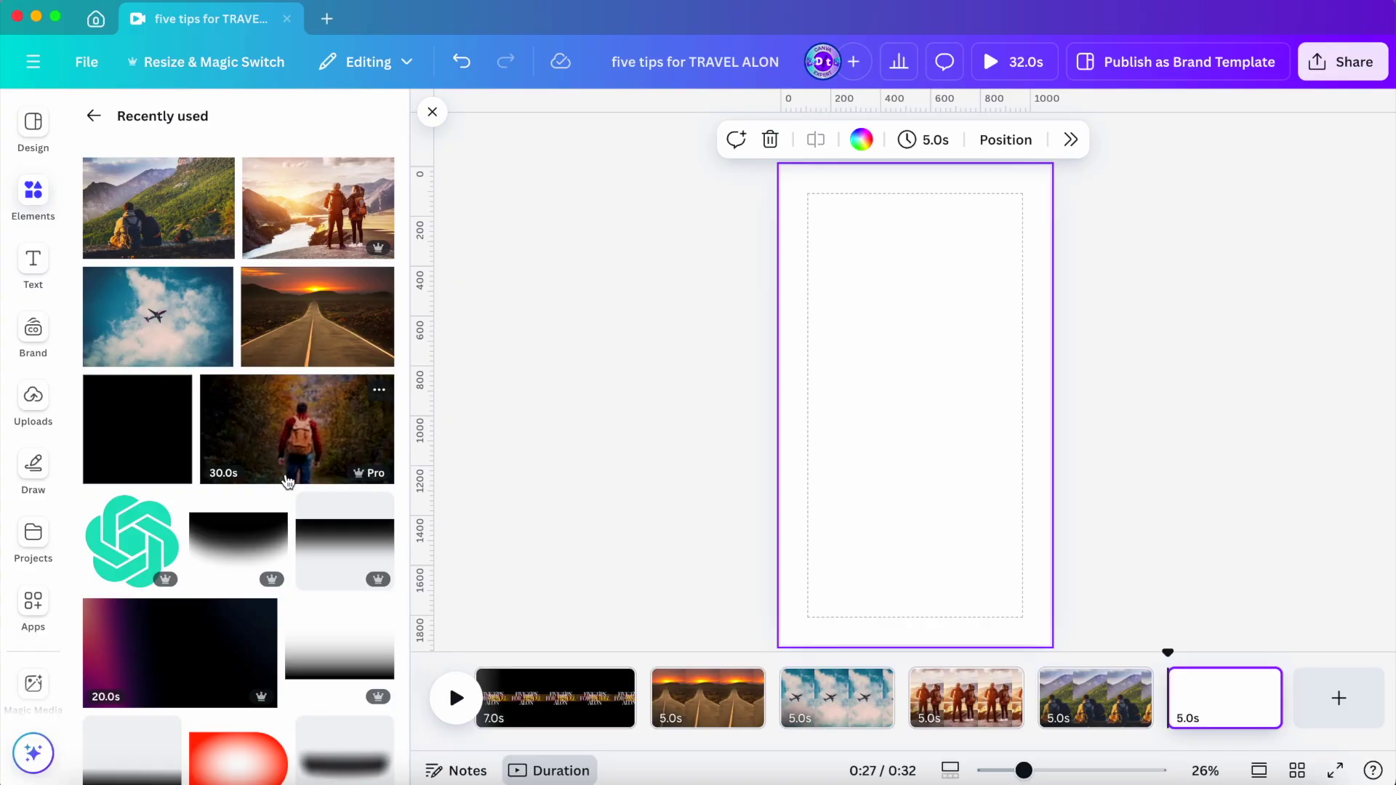
Set the backpacker video as the sixth page's background and select it in the timeline
{"action": "left_click", "coordinate": [315, 436]}
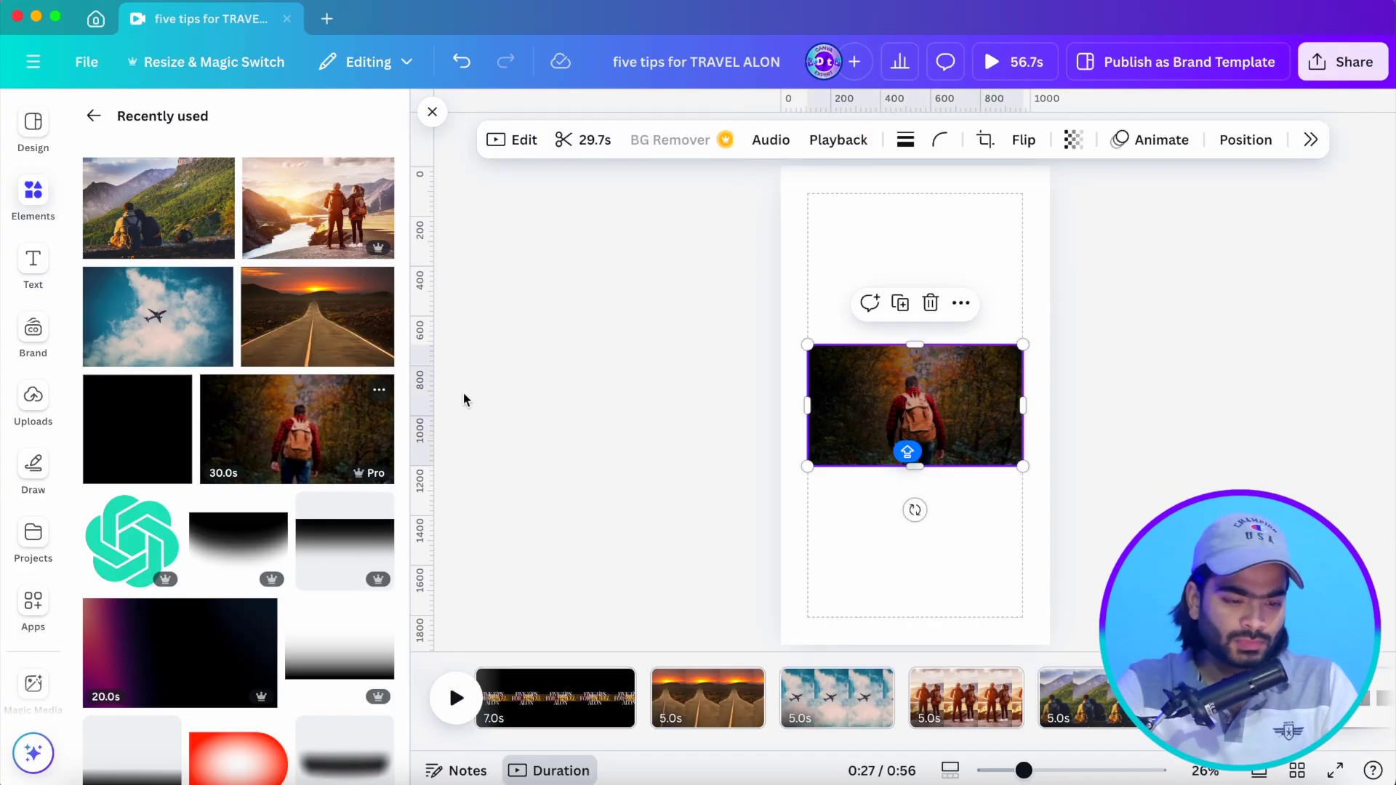
{"action": "left_click", "coordinate": [961, 303]}
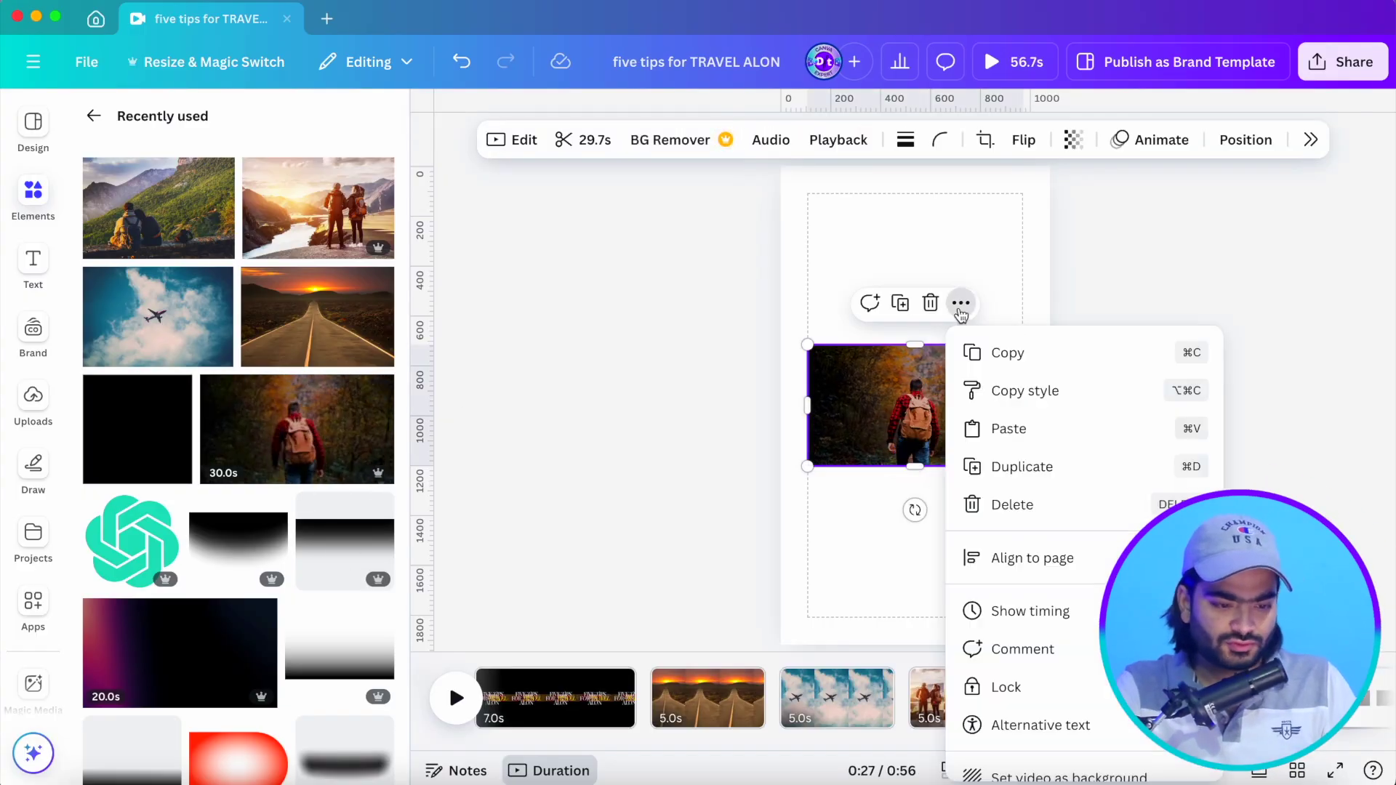
{"action": "left_click", "coordinate": [1042, 775]}
{"action": "scroll", "coordinate": [1091, 706], "scroll_direction": "right", "scroll_amount": 6}
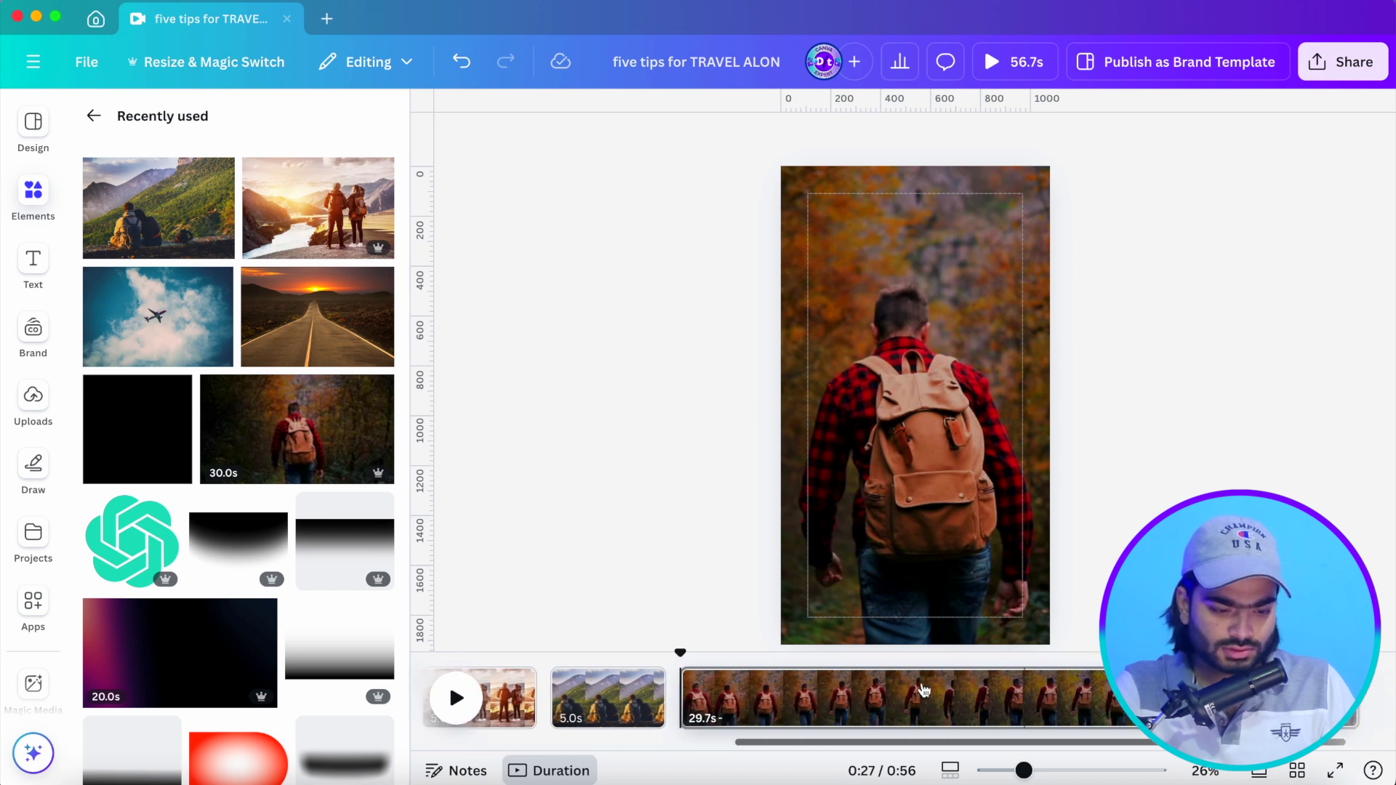
{"action": "left_click", "coordinate": [700, 684]}
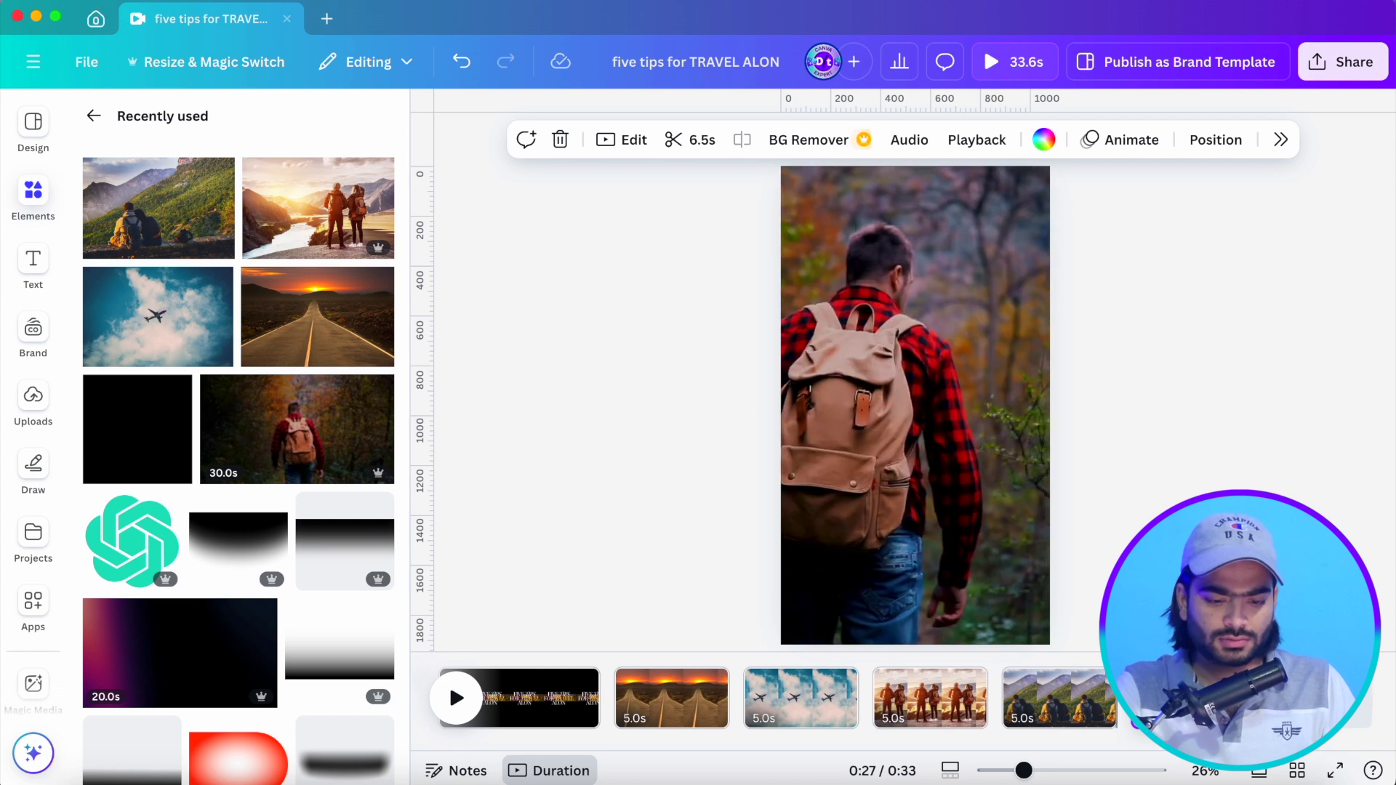
Apply a darker, high-contrast black-and-white filter to the backpacker video
{"action": "left_click", "coordinate": [977, 142]}
{"action": "left_click", "coordinate": [1146, 241]}
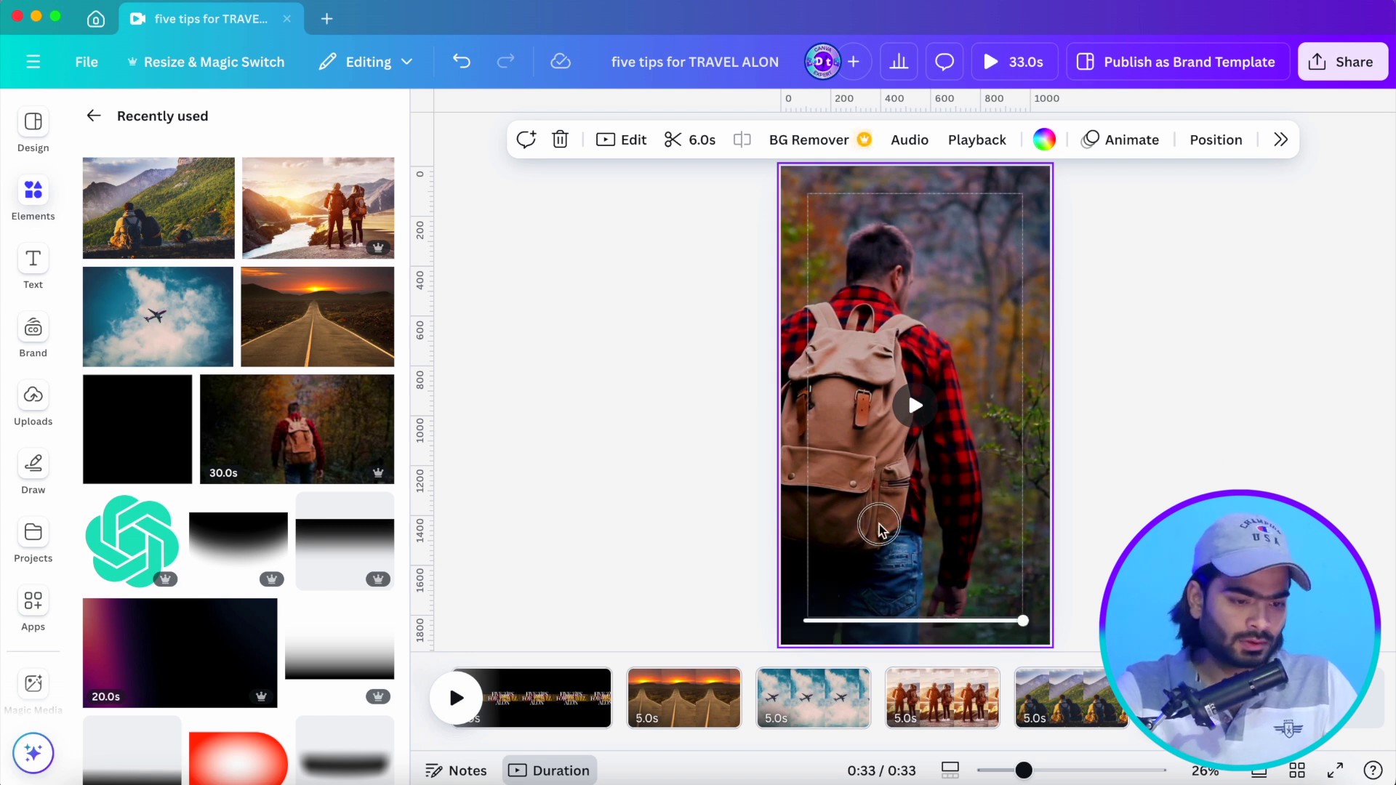
{"action": "left_click", "coordinate": [894, 488]}
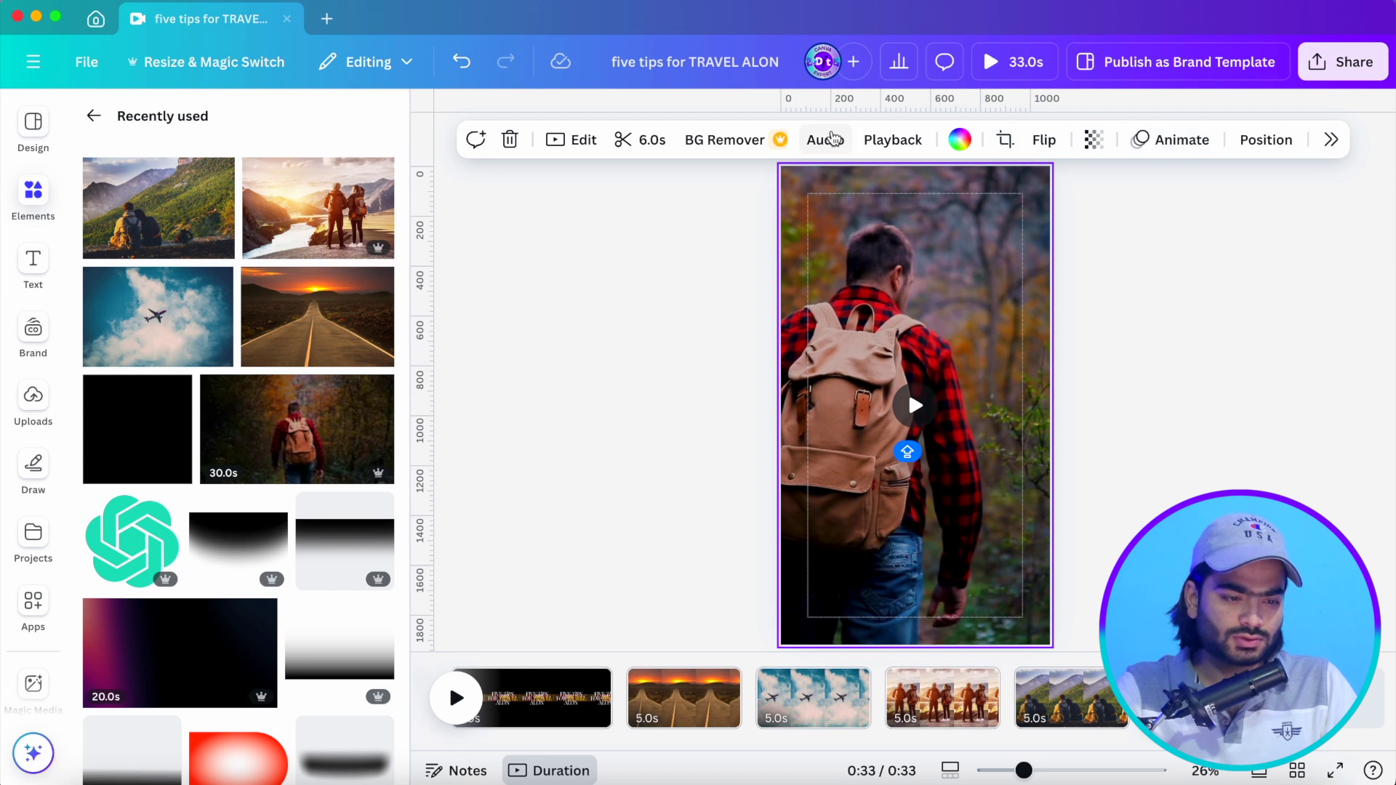
{"action": "left_click", "coordinate": [565, 146]}
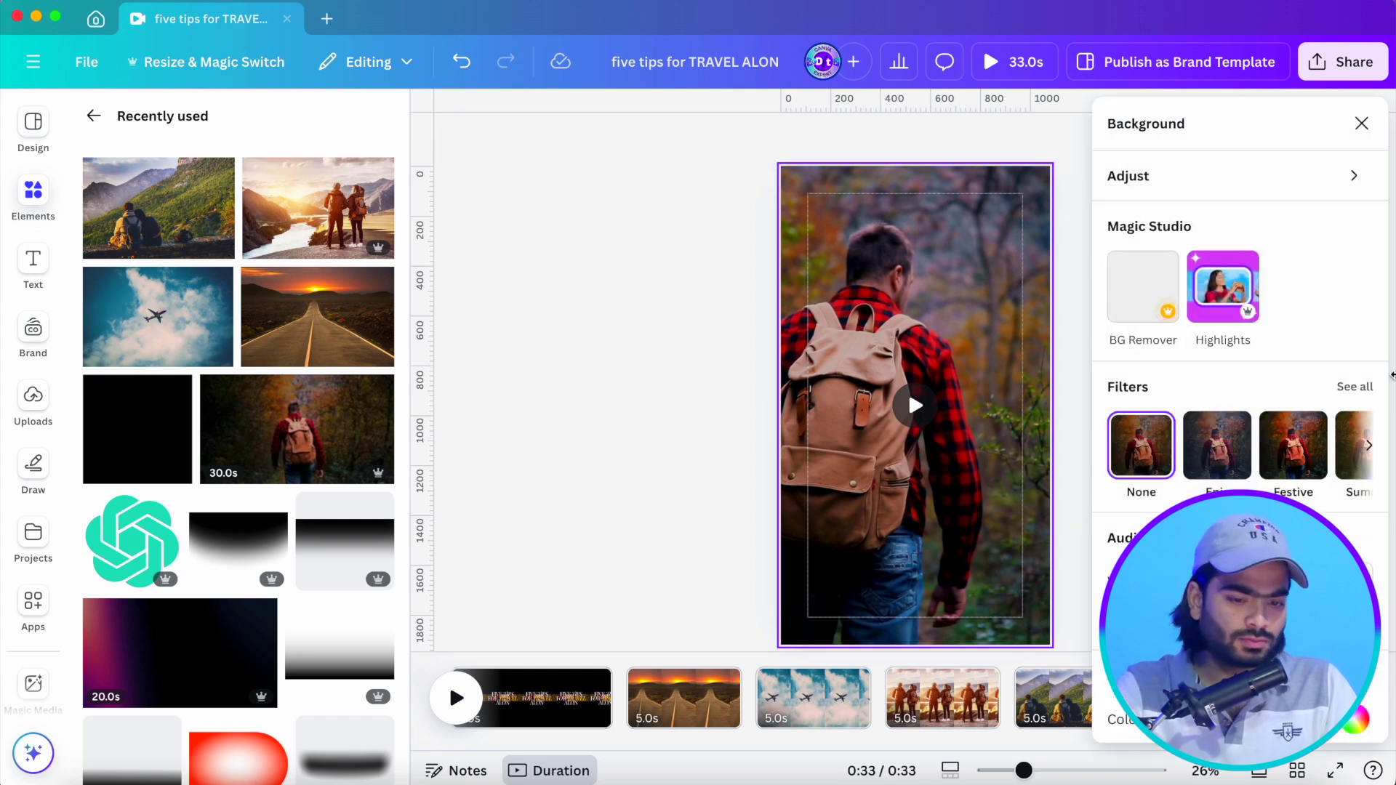
{"action": "scroll", "coordinate": [1273, 476], "scroll_direction": "down", "scroll_amount": 3}
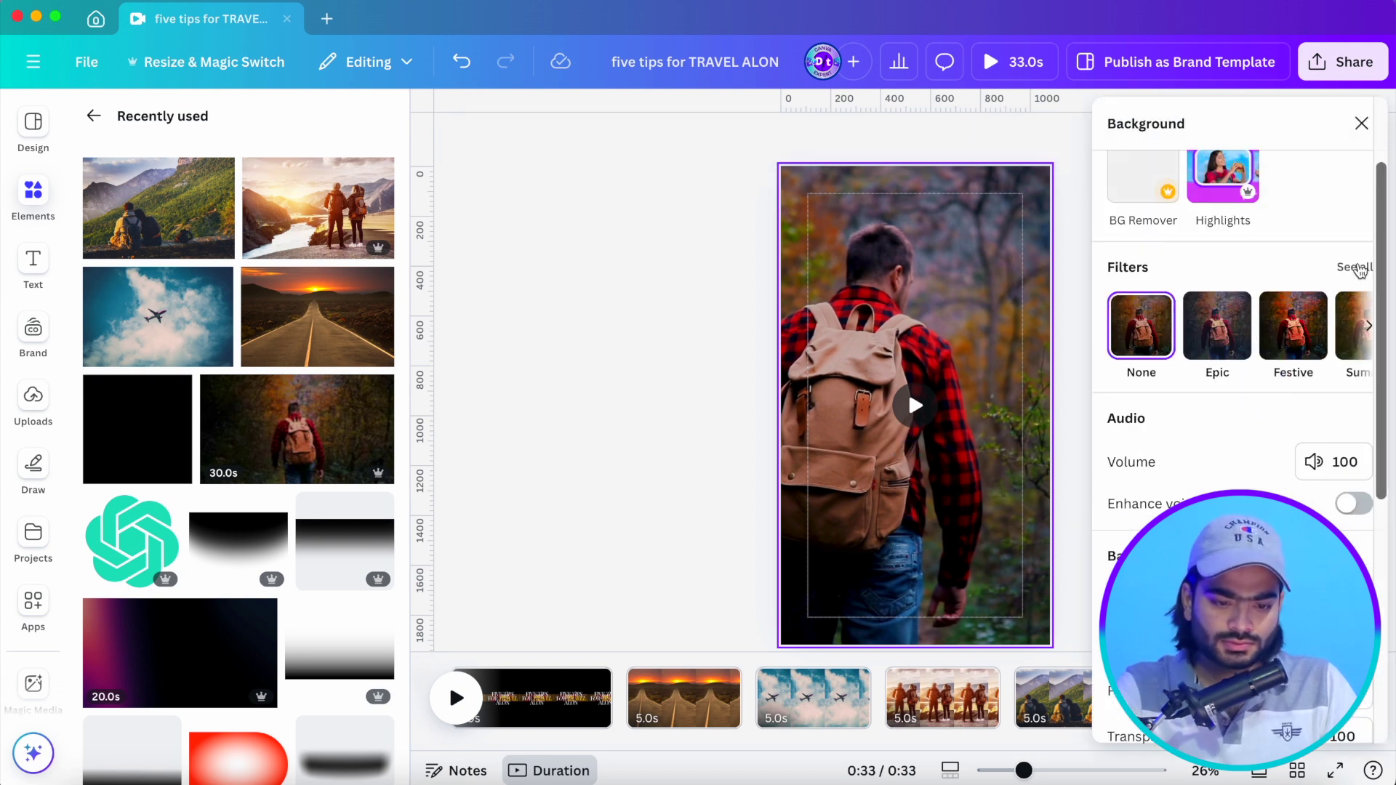
{"action": "scroll", "coordinate": [1360, 270], "scroll_direction": "down", "scroll_amount": 6}
{"action": "scroll", "coordinate": [1338, 397], "scroll_direction": "up", "scroll_amount": 8}
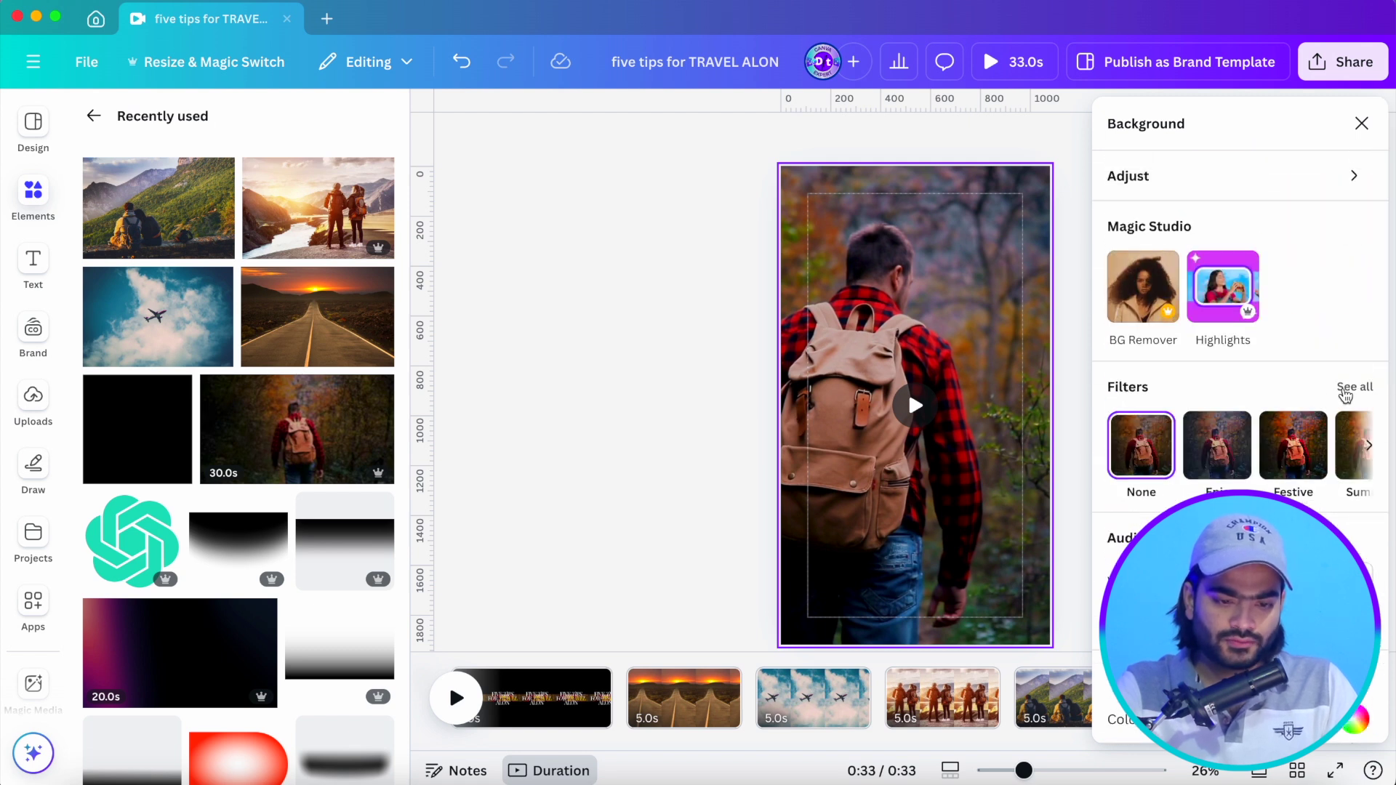
{"action": "left_click", "coordinate": [1346, 395]}
{"action": "scroll", "coordinate": [1346, 395], "scroll_direction": "down", "scroll_amount": 3}
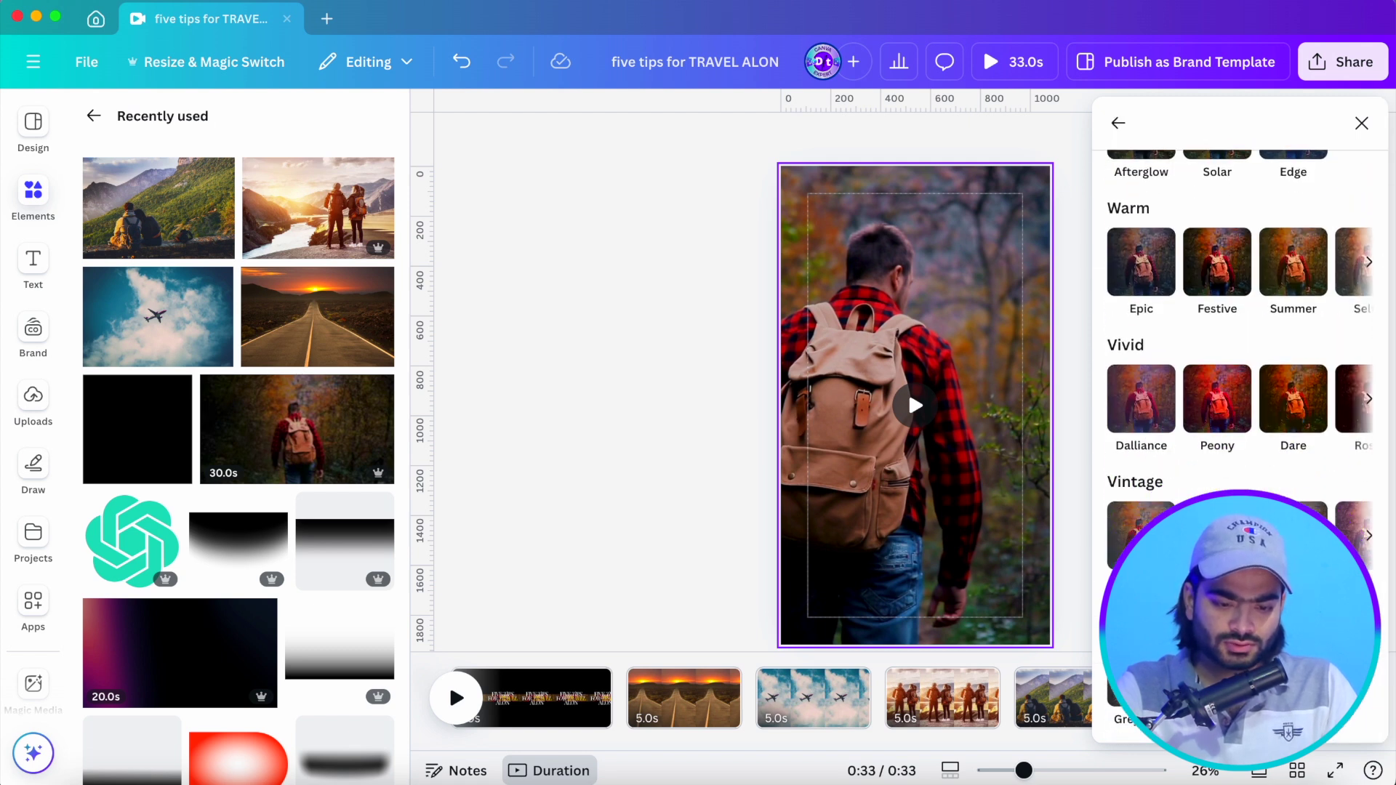
{"action": "left_click", "coordinate": [1141, 673]}
{"action": "left_click", "coordinate": [1218, 673]}
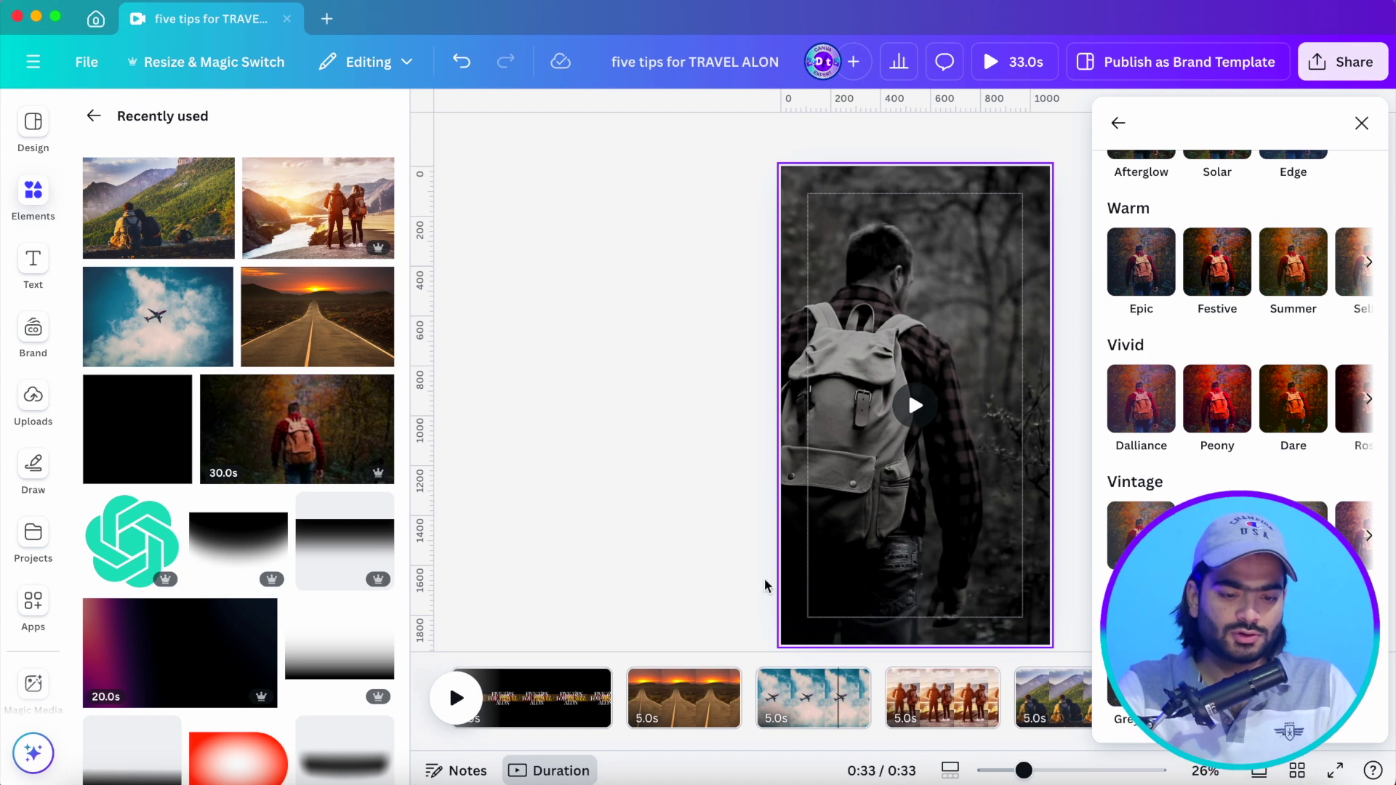
Apply the Festive filter at intensity 65 to the title page's background video
{"action": "left_click", "coordinate": [535, 704]}
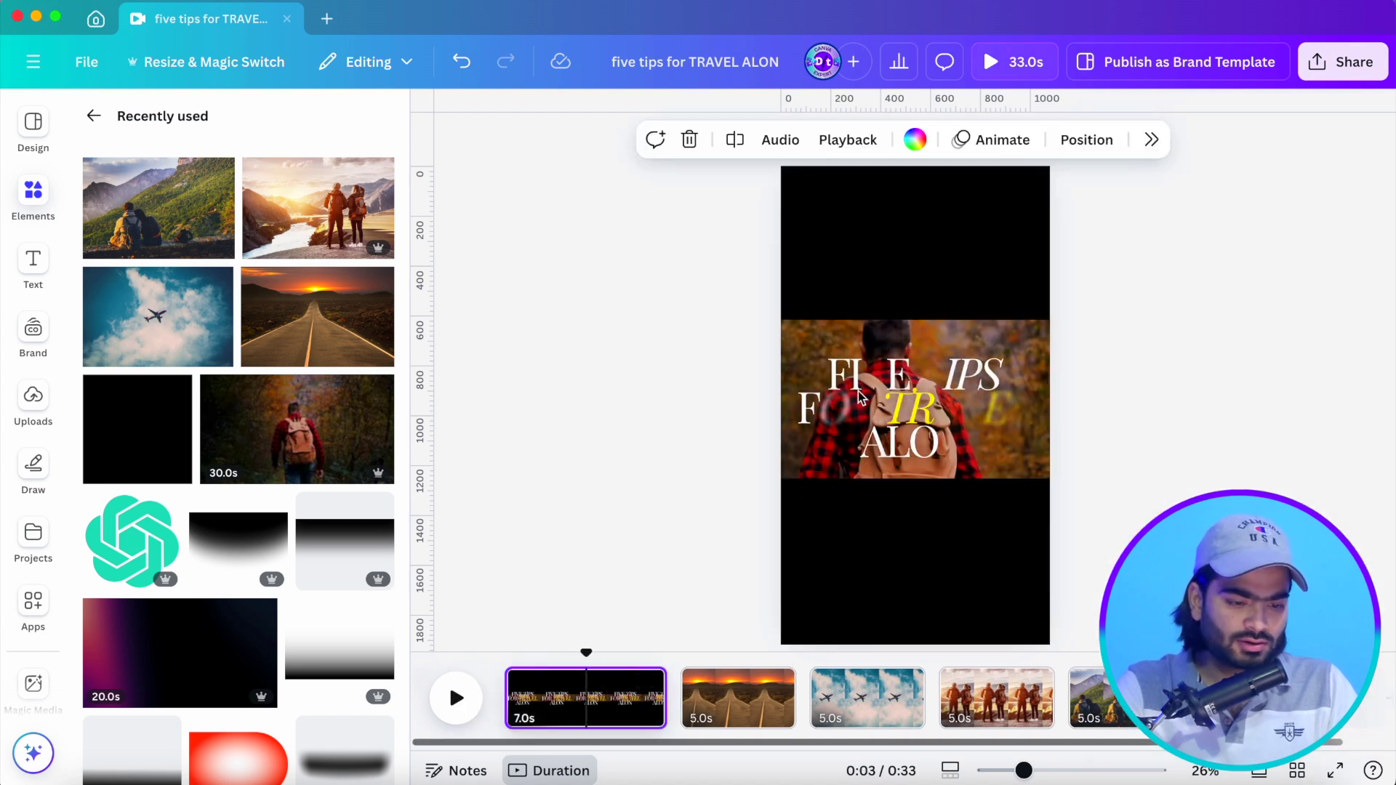
{"action": "left_click", "coordinate": [800, 405]}
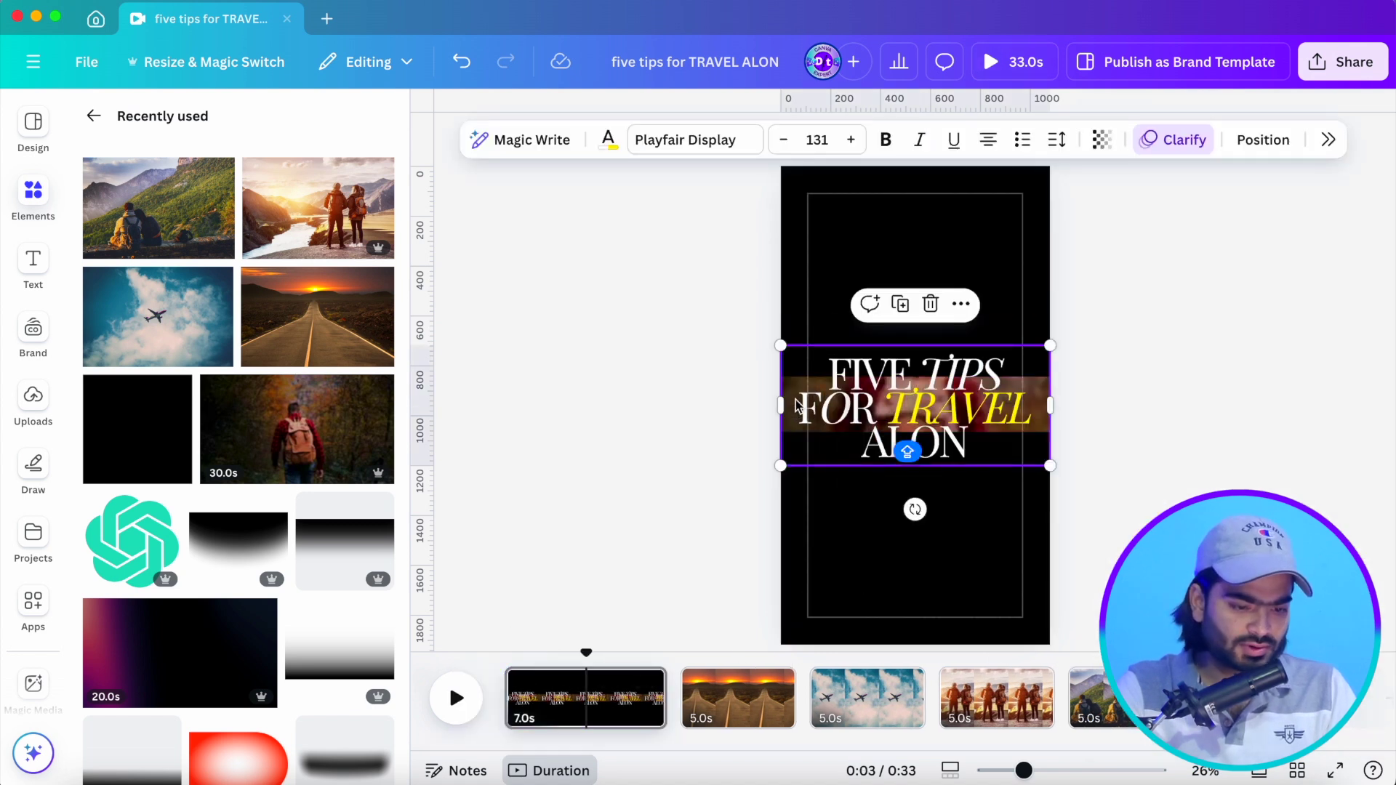
{"action": "left_click", "coordinate": [795, 399]}
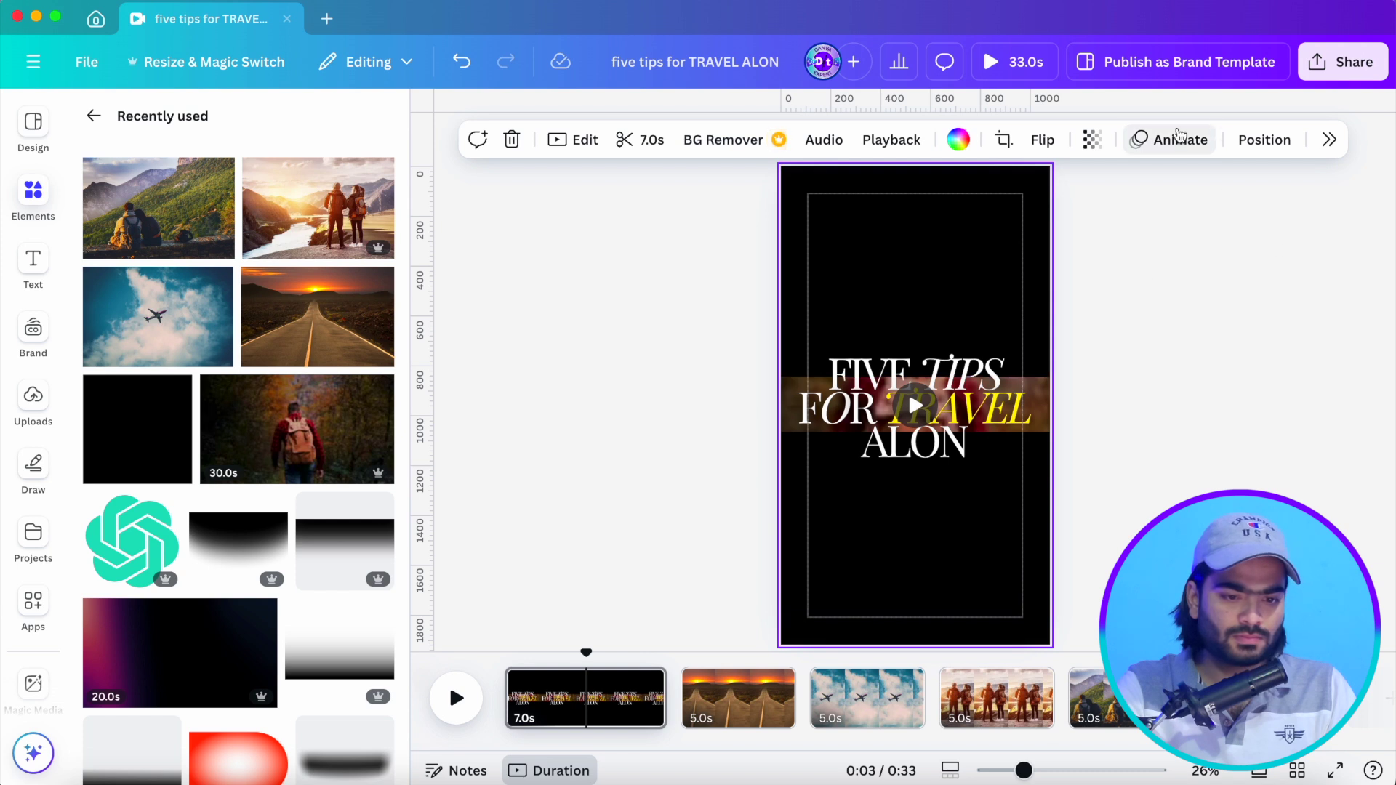
{"action": "left_click", "coordinate": [582, 142]}
{"action": "left_click", "coordinate": [1354, 388]}
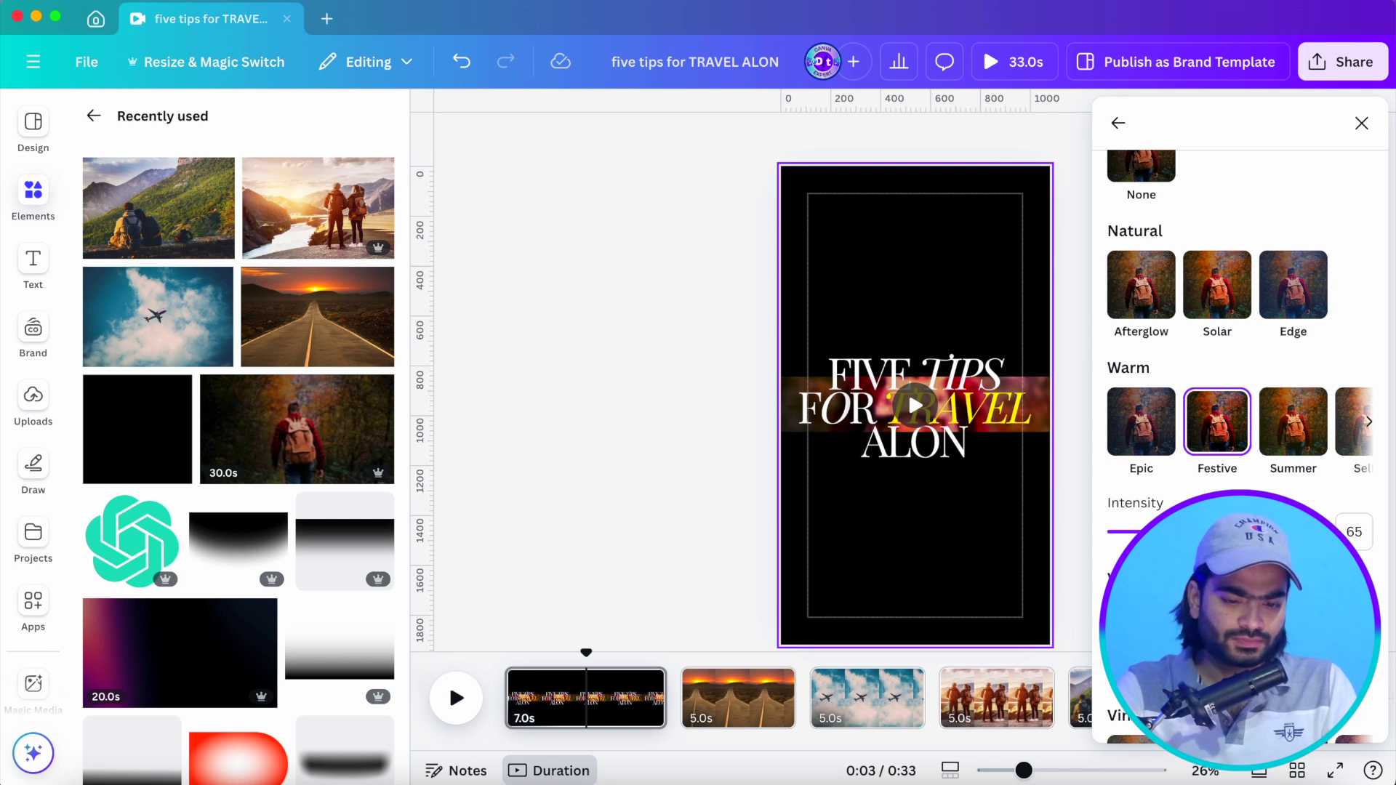
{"action": "key", "text": "Escape"}
{"action": "key", "text": "Escape"}
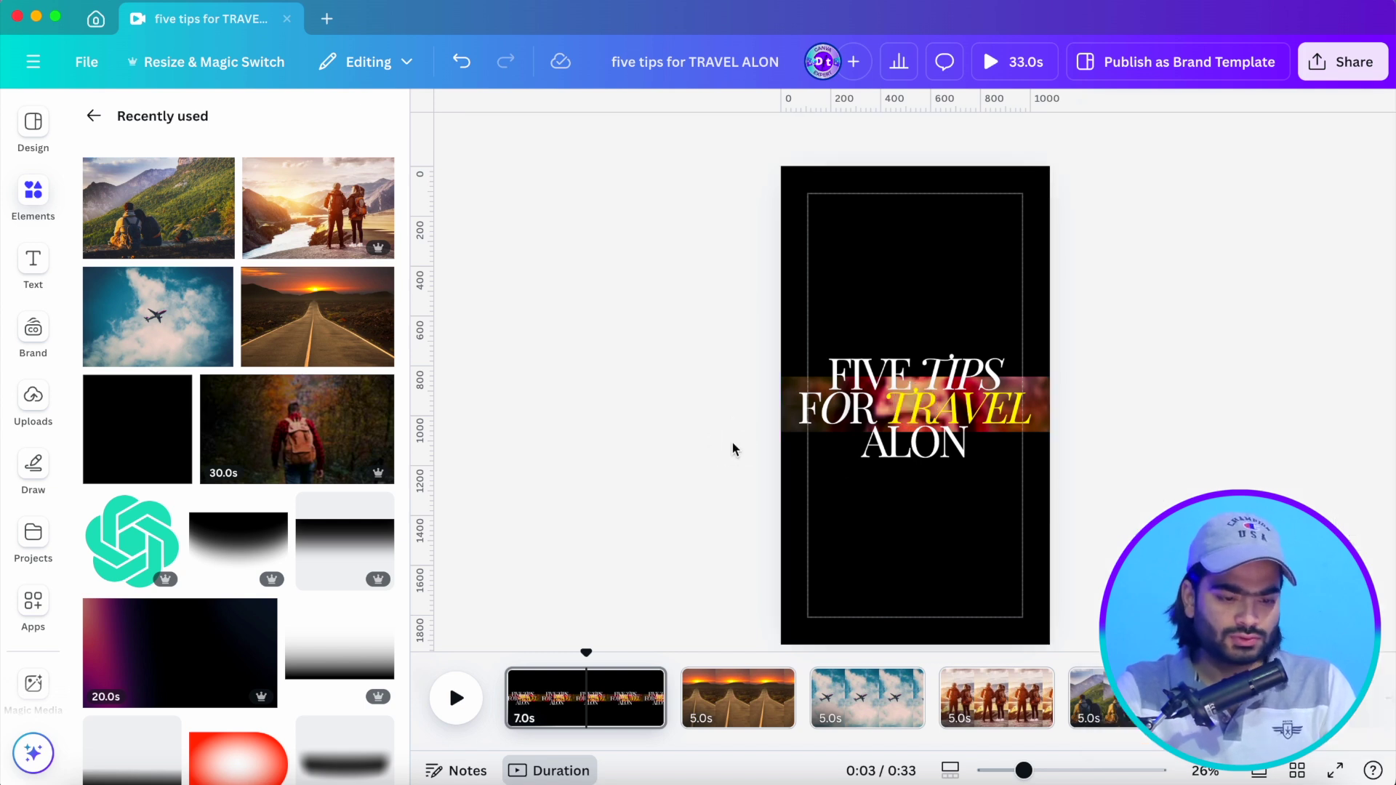
Delay the title's start so it lasts 5 seconds, and extend the opening page to 8 seconds
{"action": "left_click", "coordinate": [988, 404]}
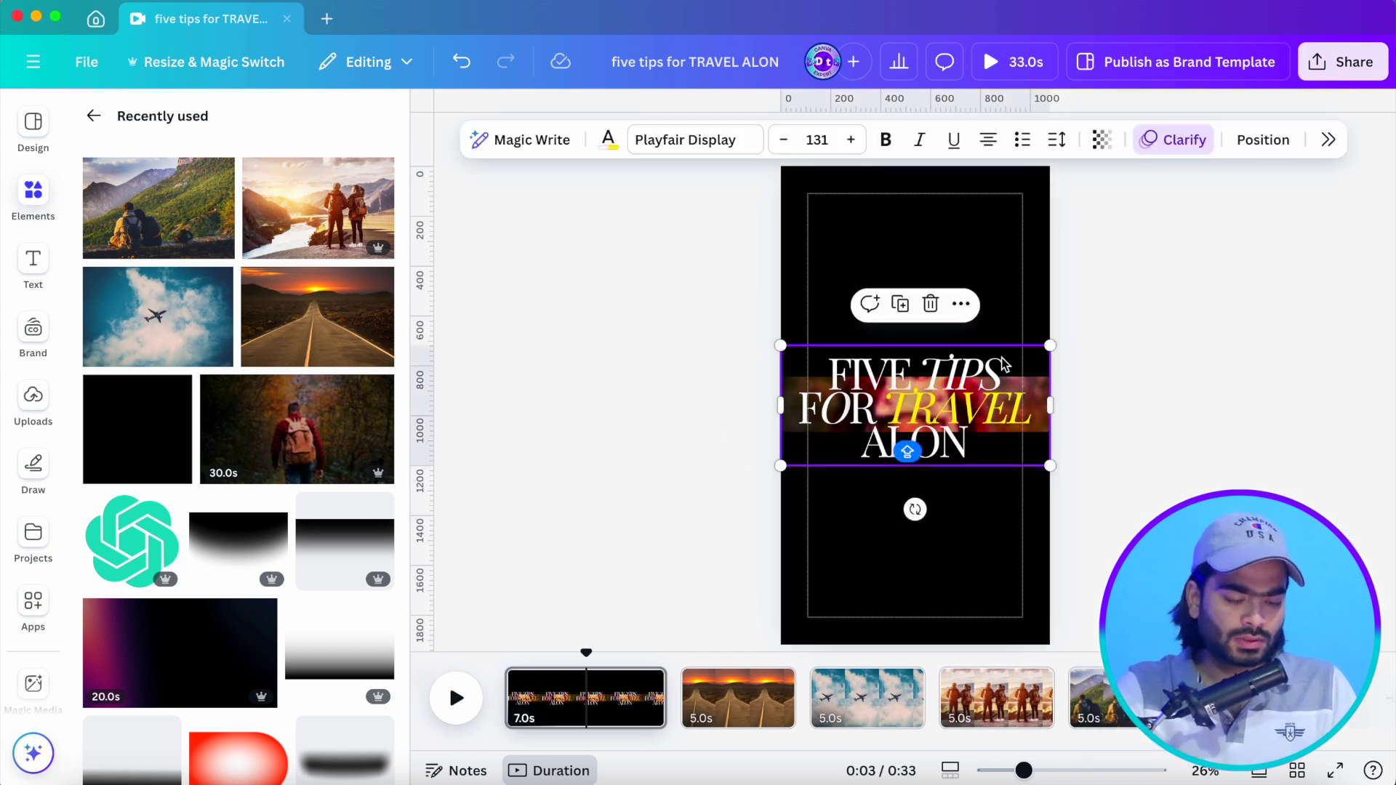
{"action": "right_click", "coordinate": [960, 393]}
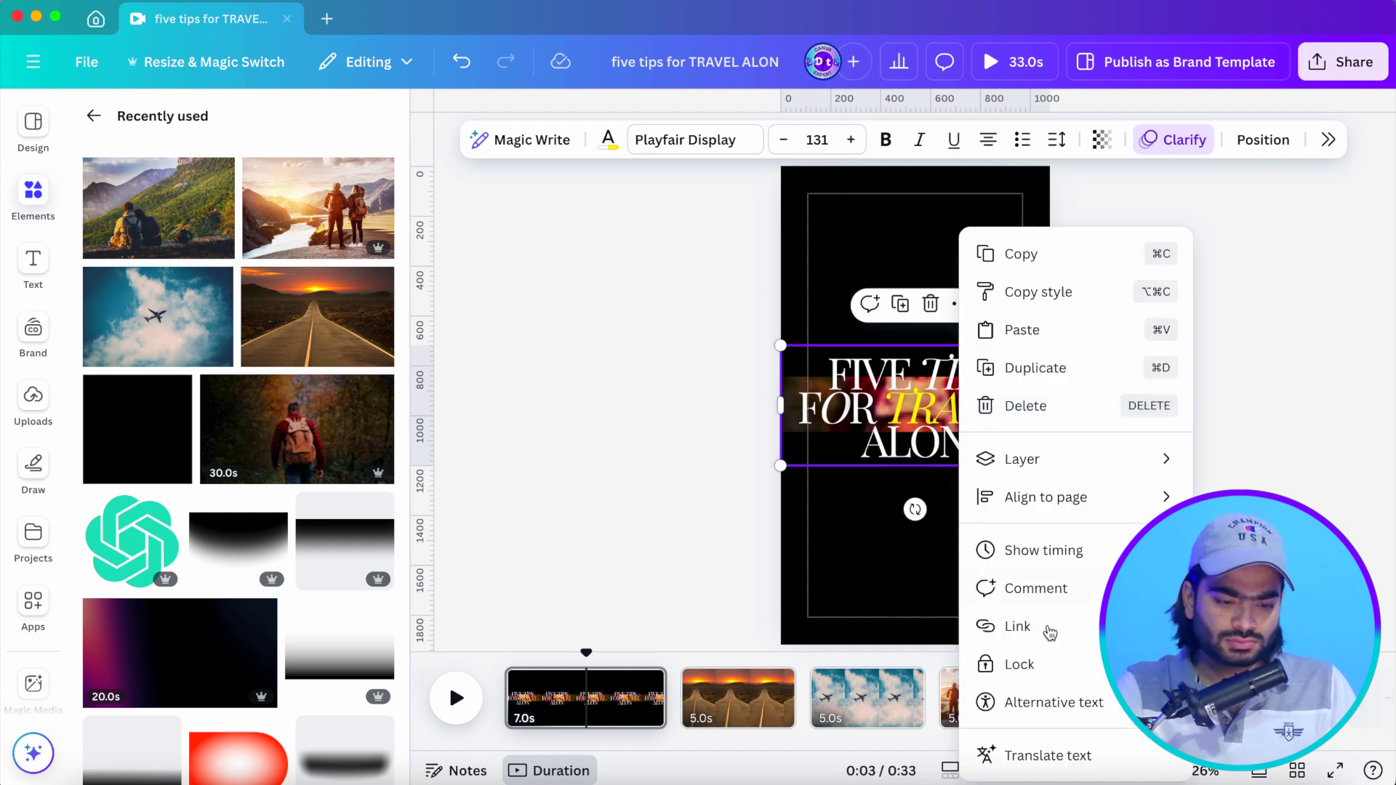
{"action": "left_click", "coordinate": [1065, 552]}
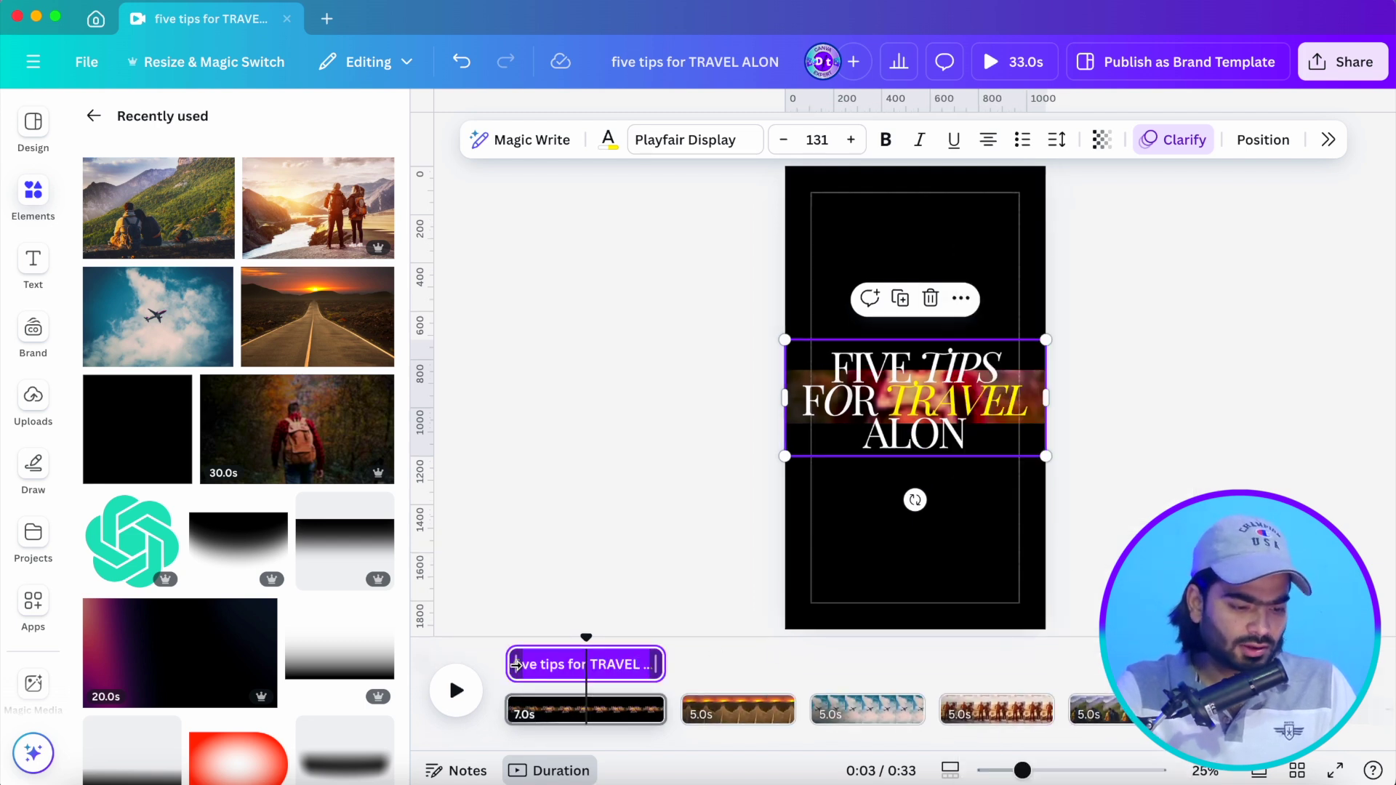
{"action": "left_click_drag", "start_coordinate": [518, 664], "coordinate": [578, 662]}
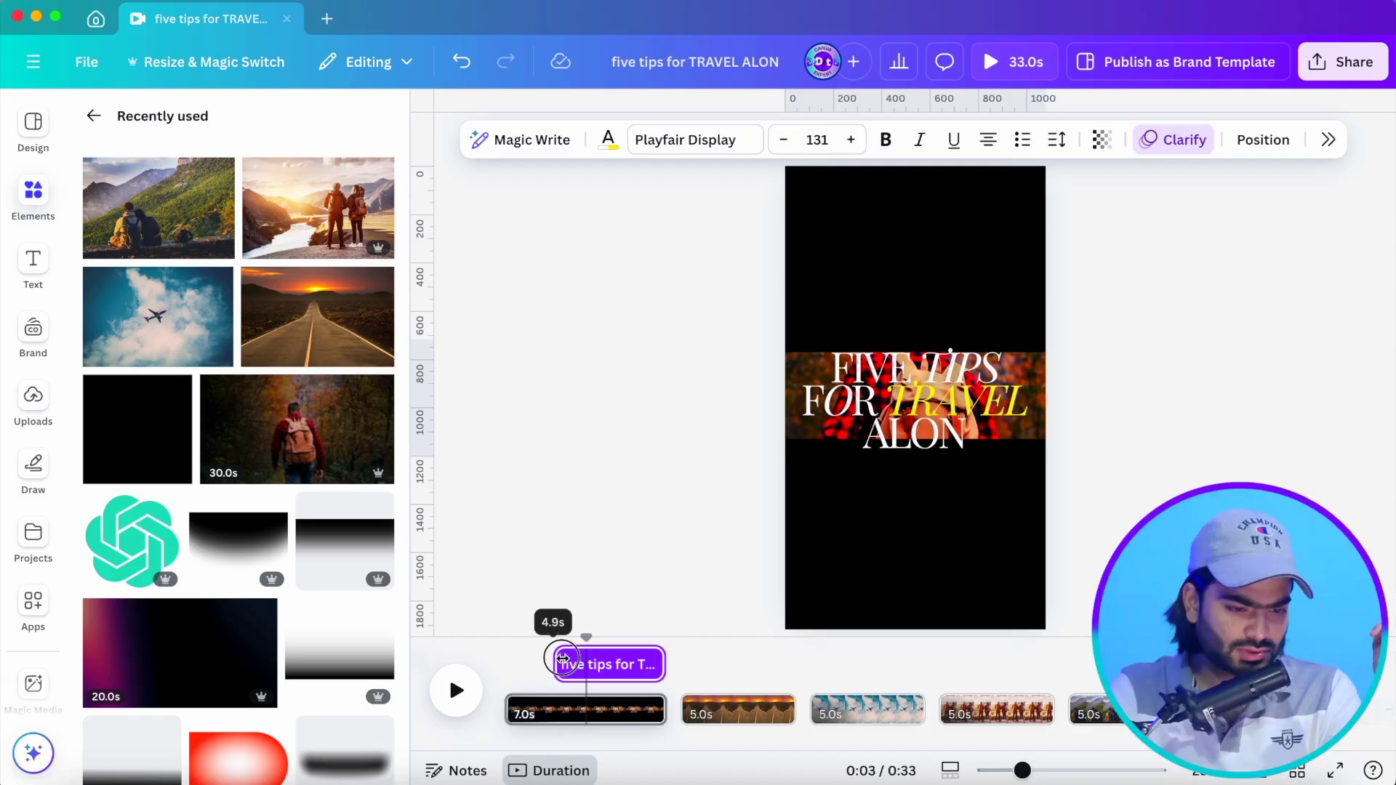
{"action": "left_click_drag", "start_coordinate": [564, 661], "coordinate": [560, 659]}
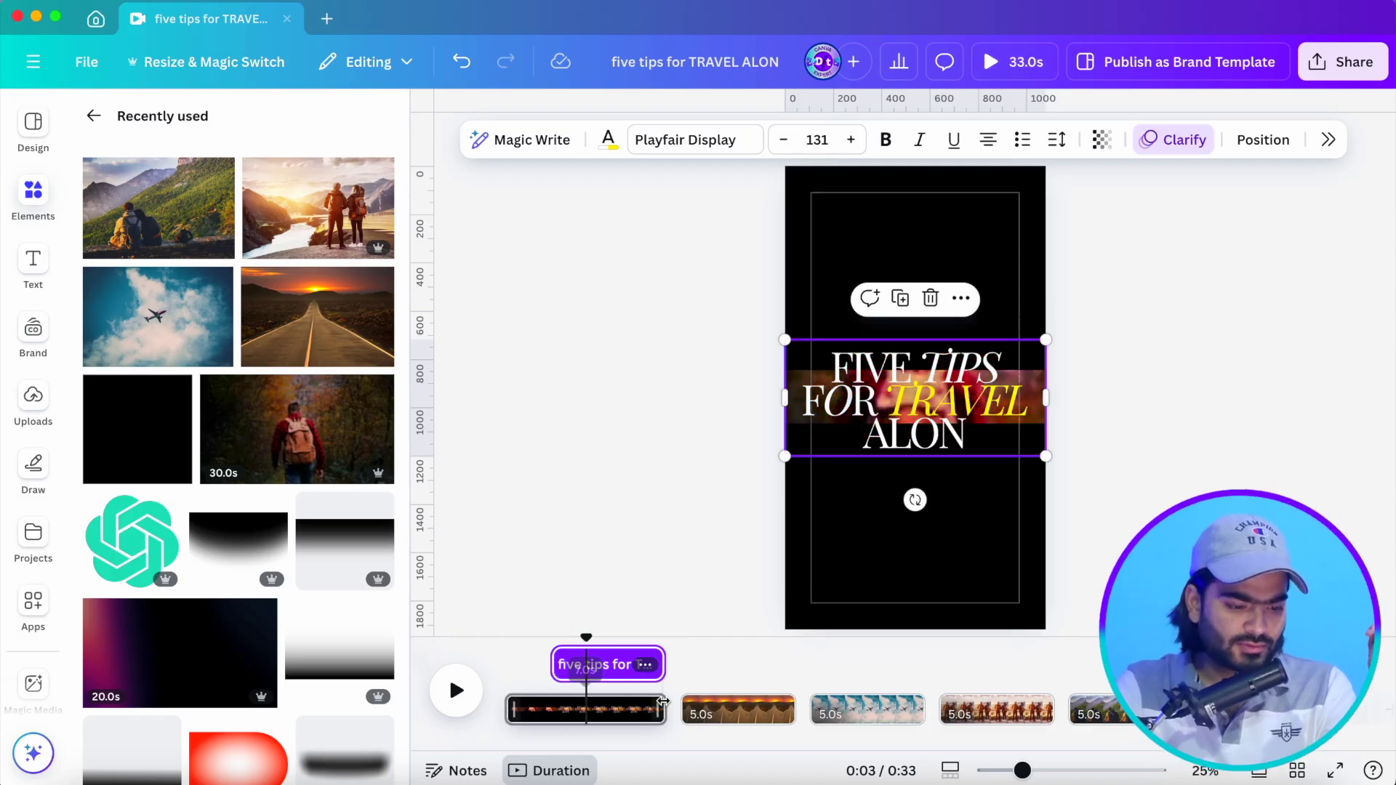
{"action": "left_click_drag", "start_coordinate": [670, 706], "coordinate": [682, 694]}
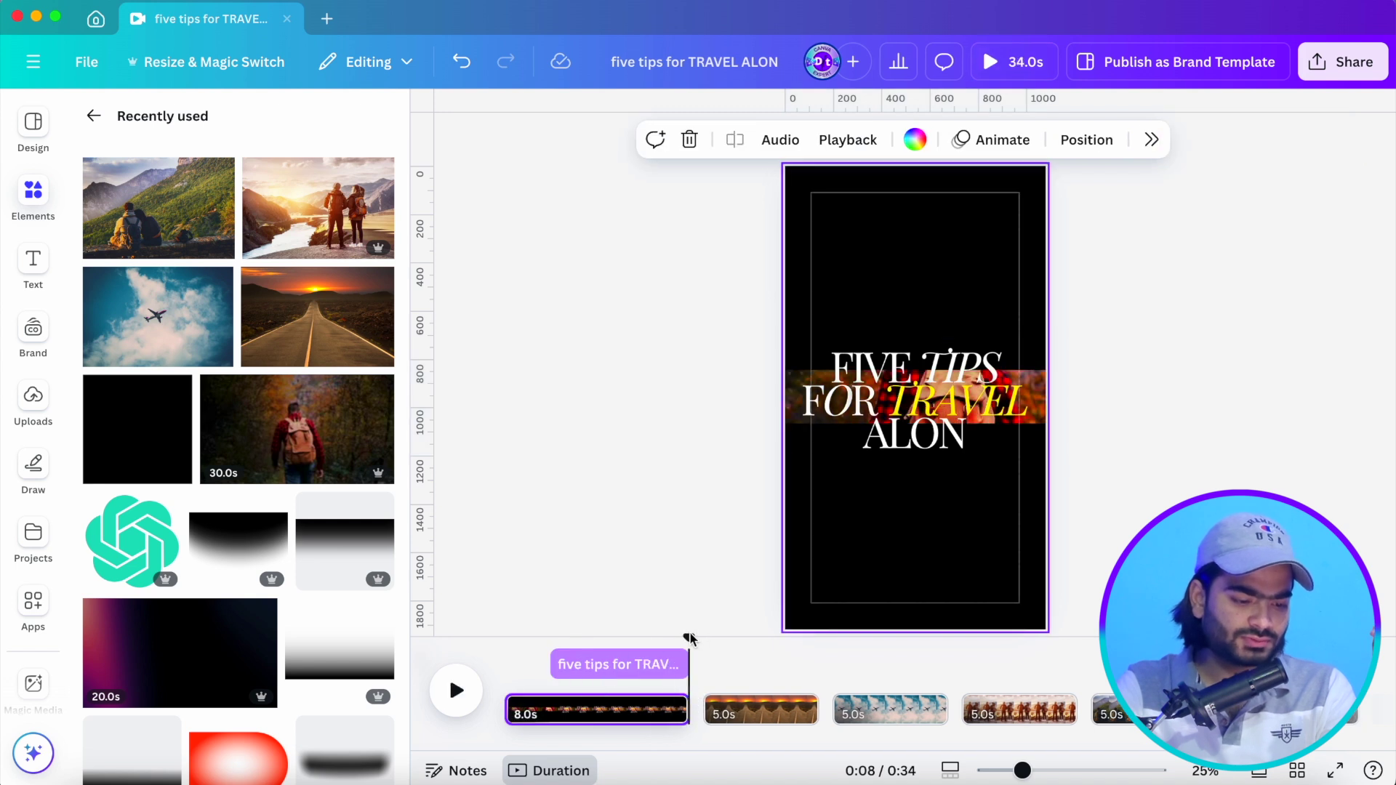
{"action": "left_click_drag", "start_coordinate": [689, 637], "coordinate": [501, 643]}
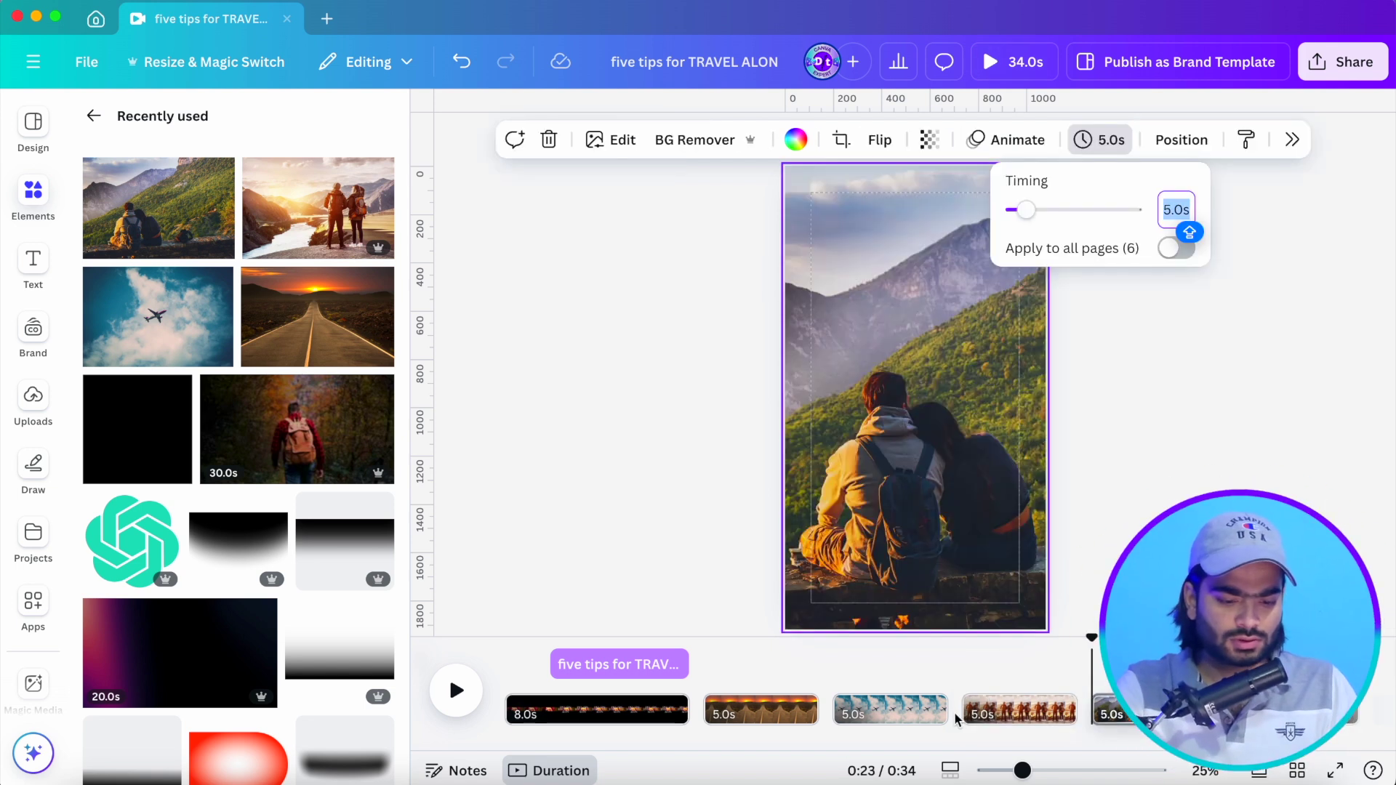
Set photo pages two to five to 1 second each and trim the final grayscale clip to 3 seconds
{"action": "left_click", "coordinate": [989, 717]}
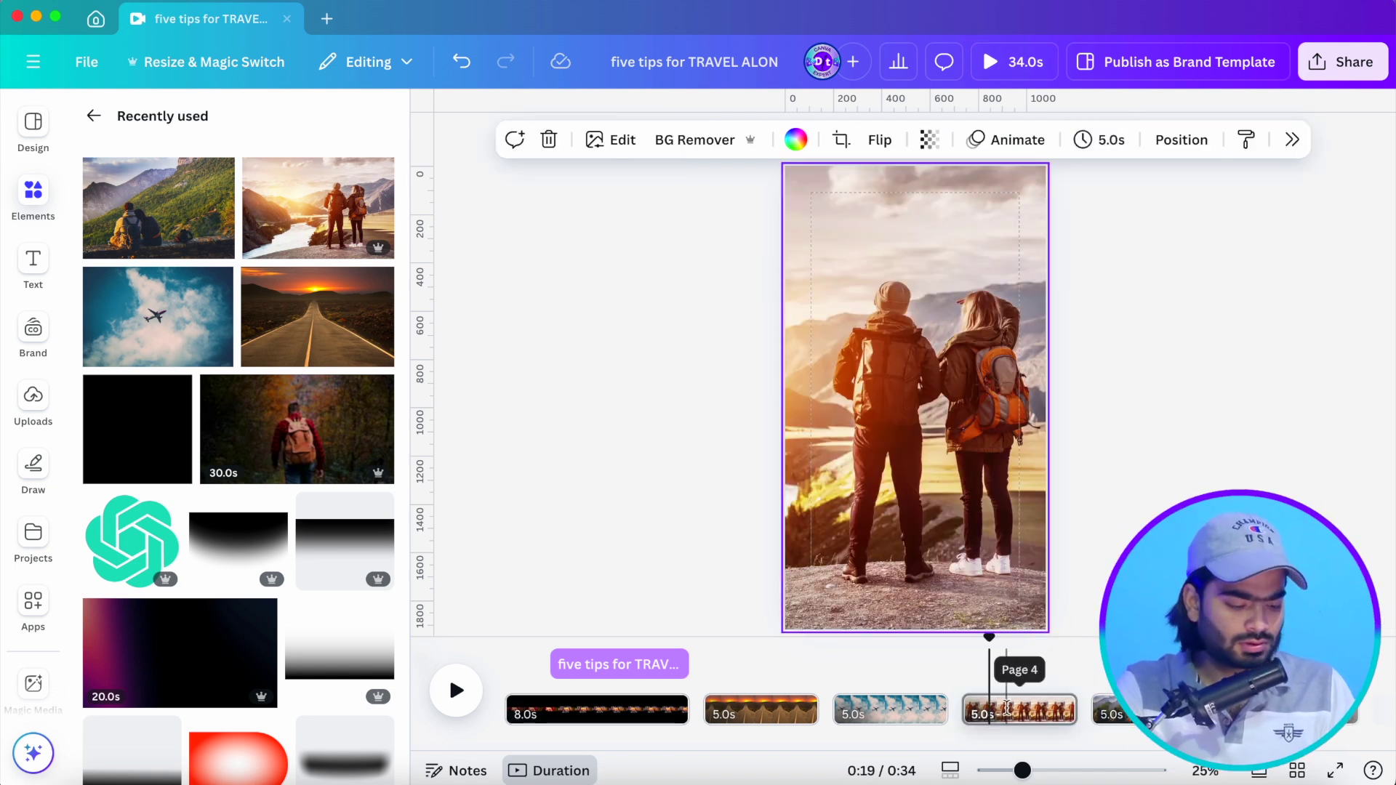
{"action": "left_click", "coordinate": [755, 717], "text": "shift"}
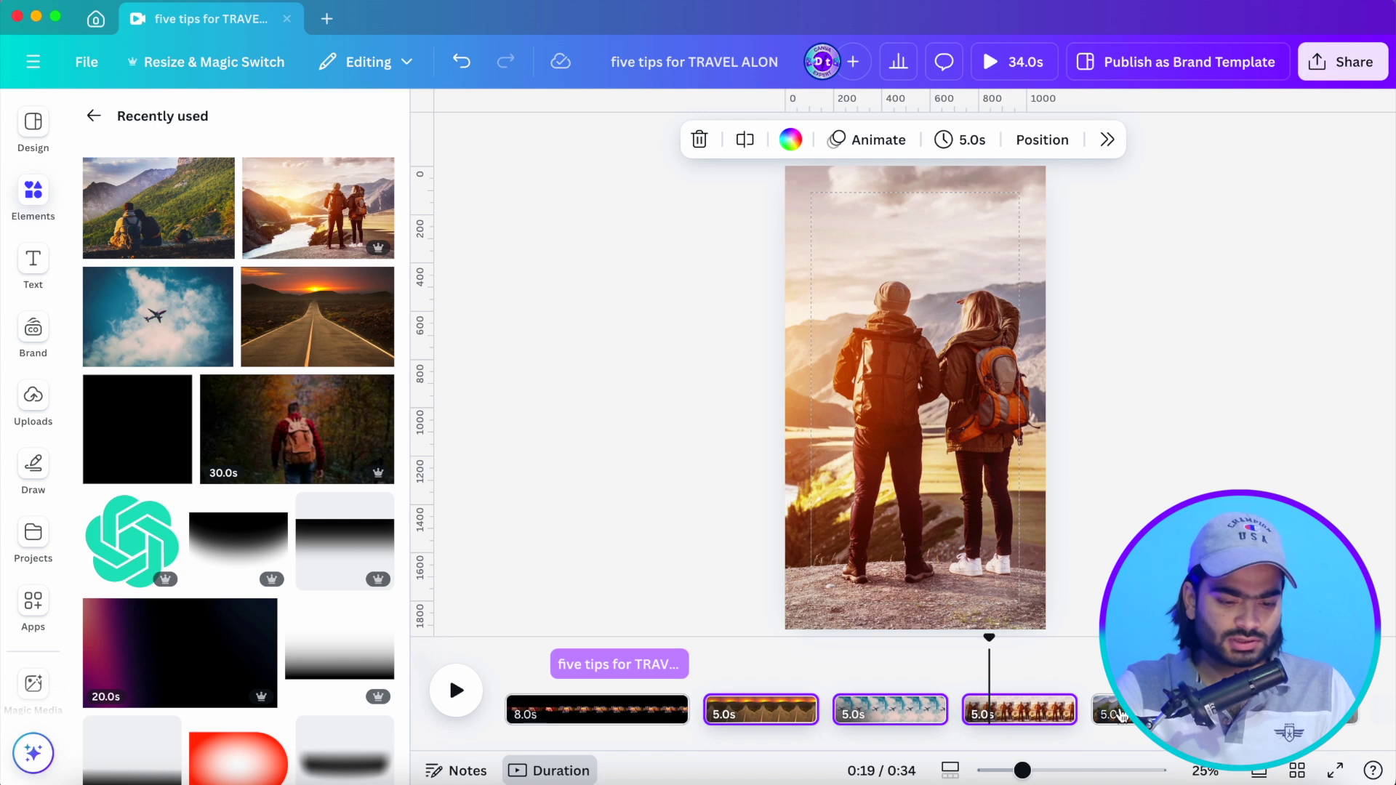
{"action": "left_click", "coordinate": [971, 140]}
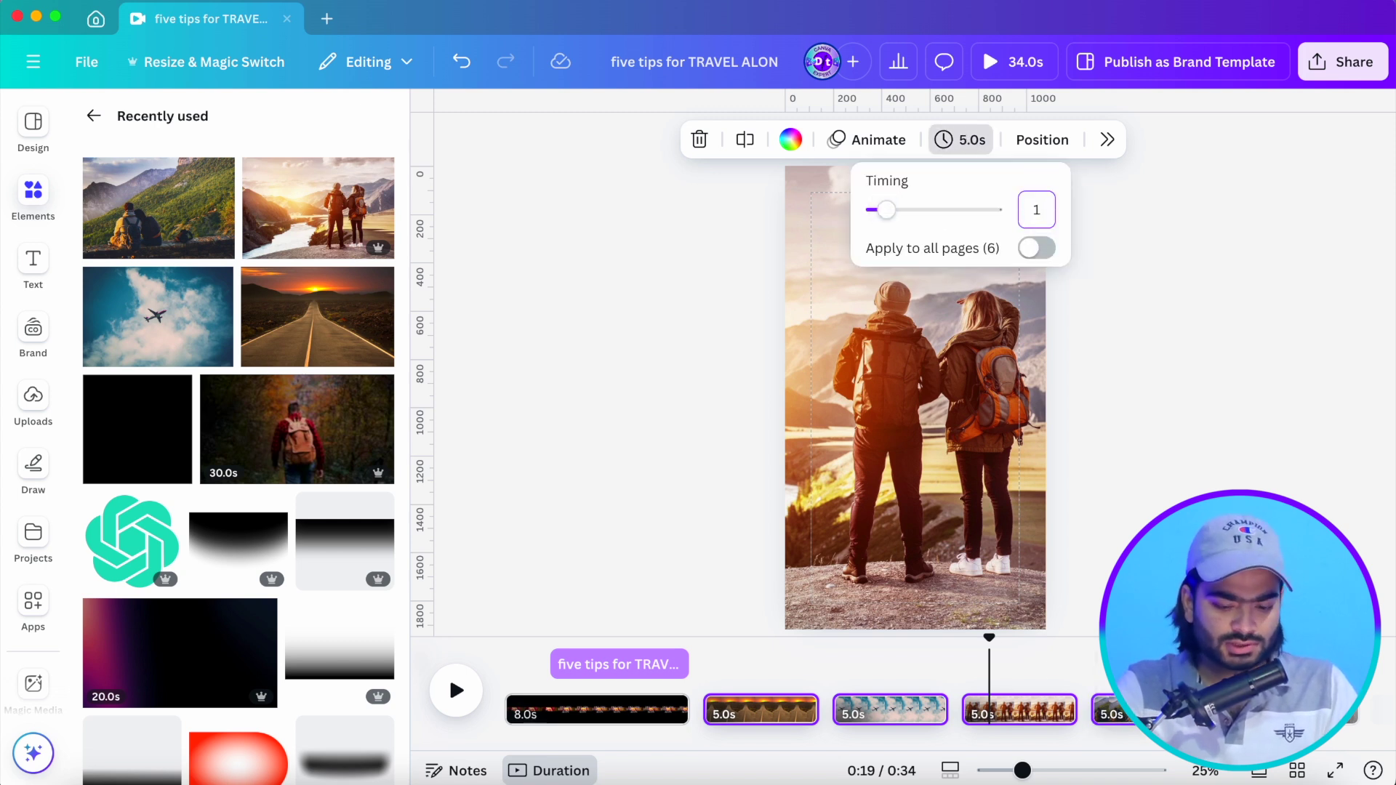
{"action": "key", "text": "Return"}
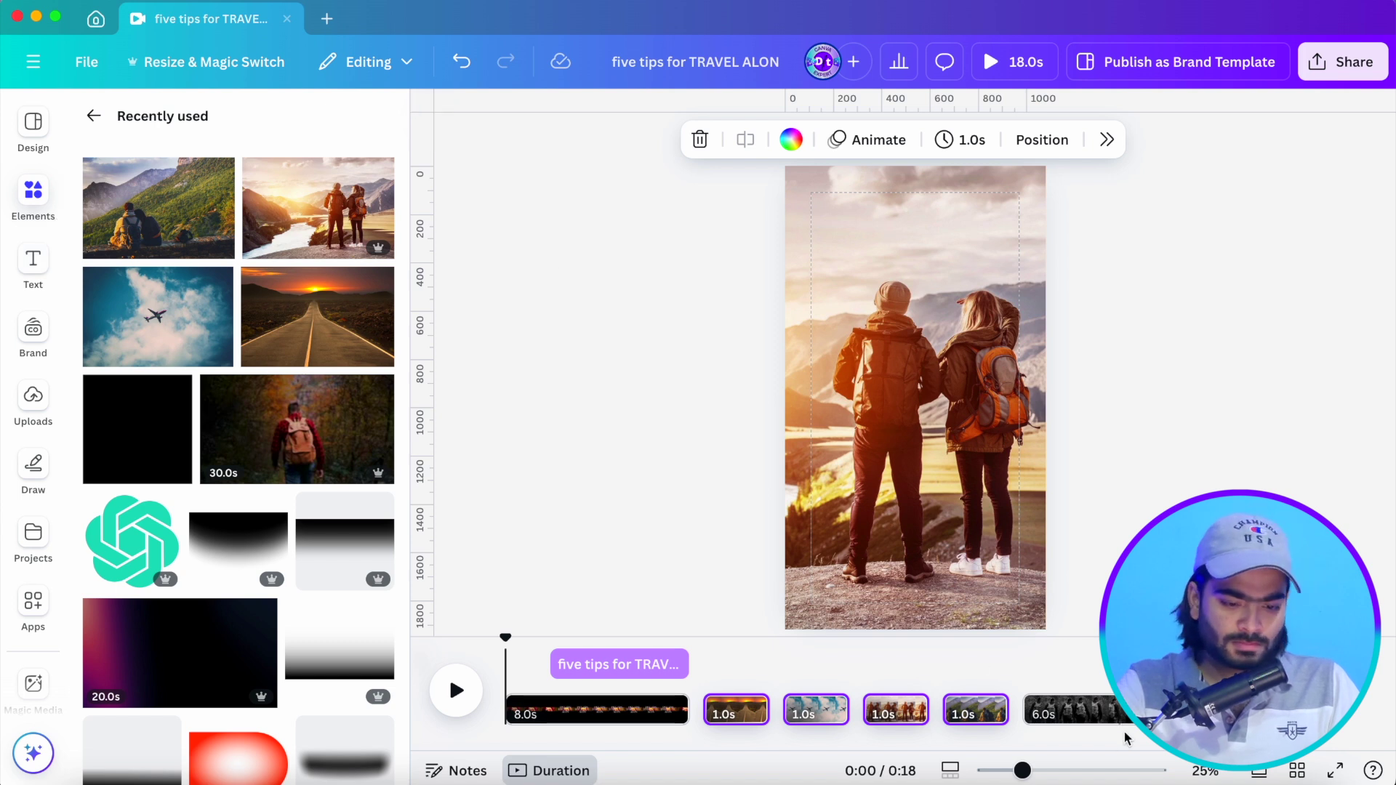
{"action": "left_click", "coordinate": [1091, 711]}
{"action": "left_click_drag", "start_coordinate": [1123, 711], "coordinate": [1092, 709]}
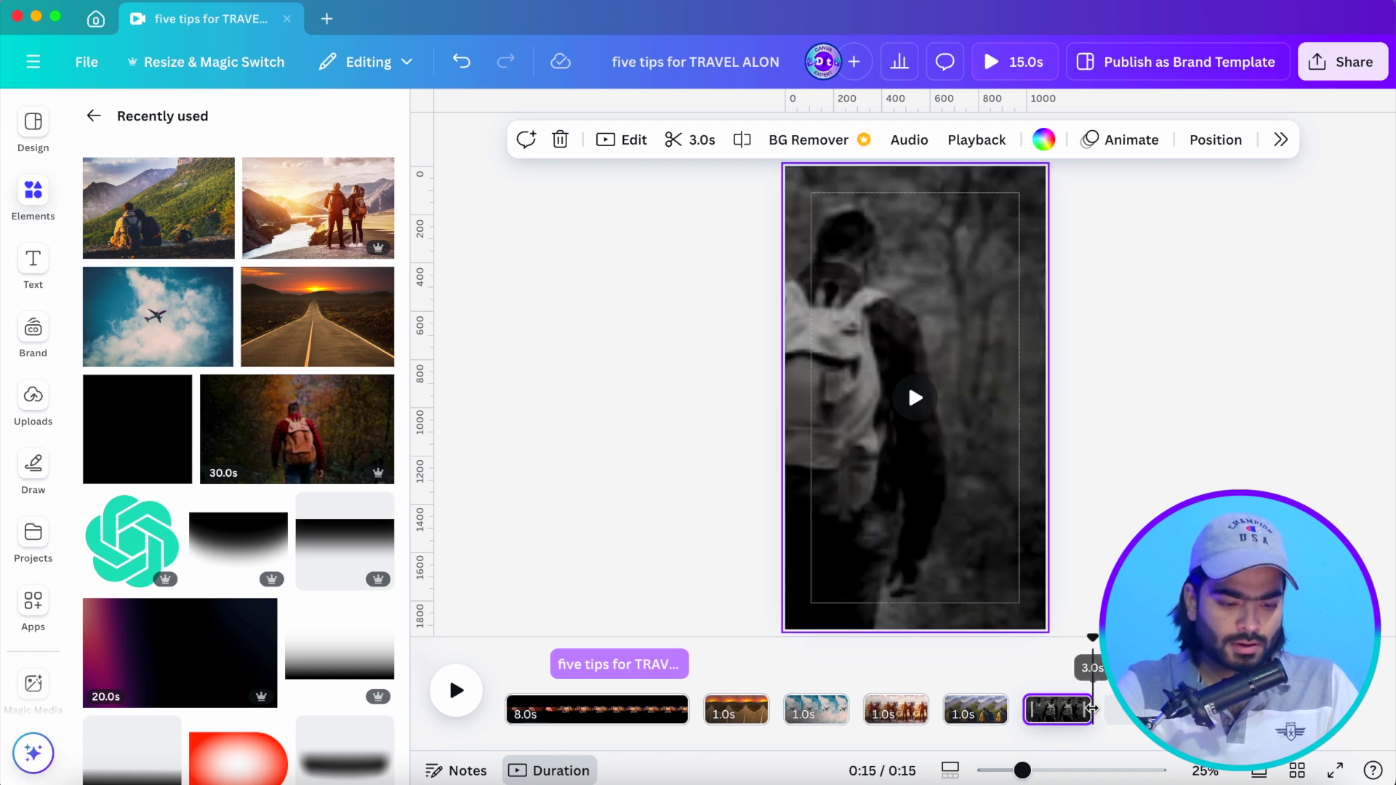
Copy the intro title text and paste it onto the final grayscale clip
{"action": "left_click", "coordinate": [650, 709]}
{"action": "left_click", "coordinate": [914, 383]}
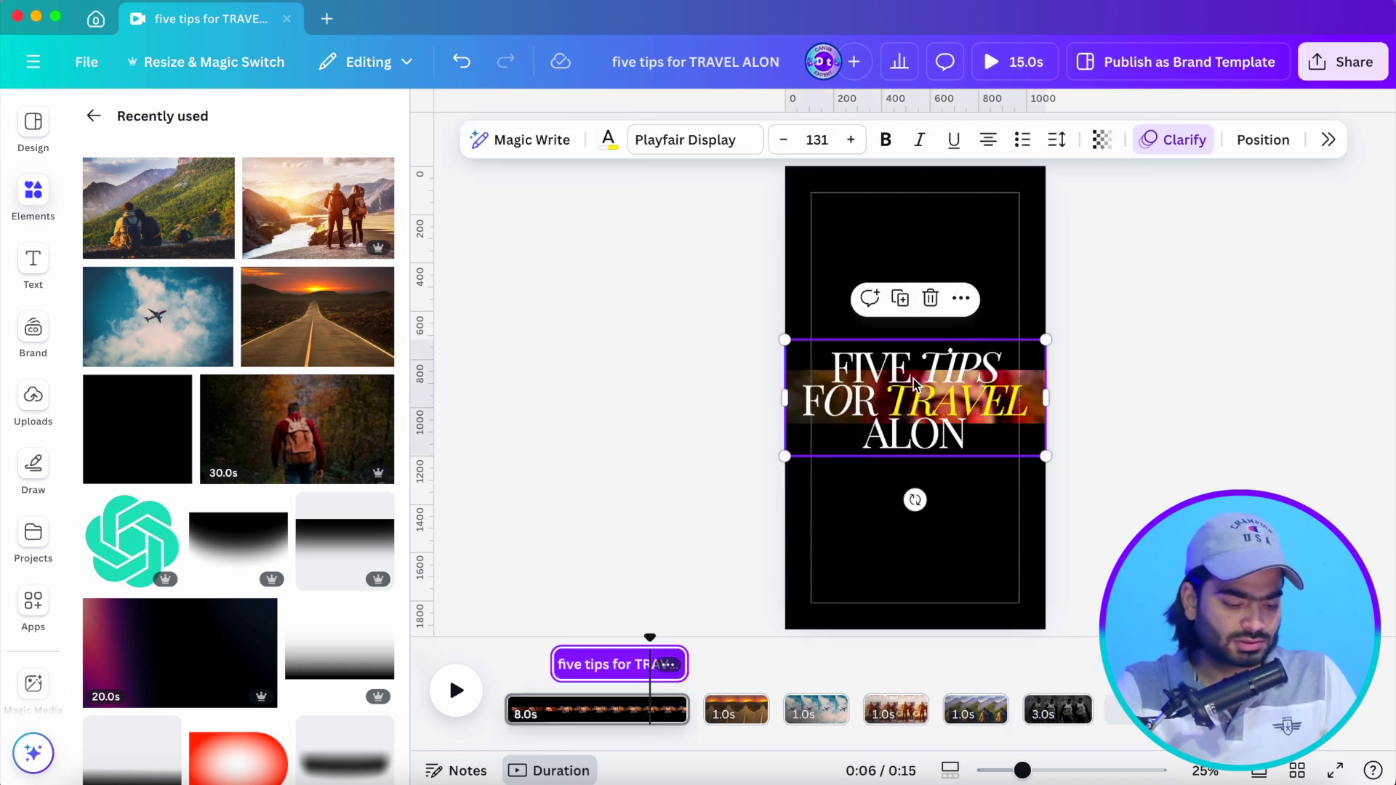
{"action": "left_click", "coordinate": [1063, 715]}
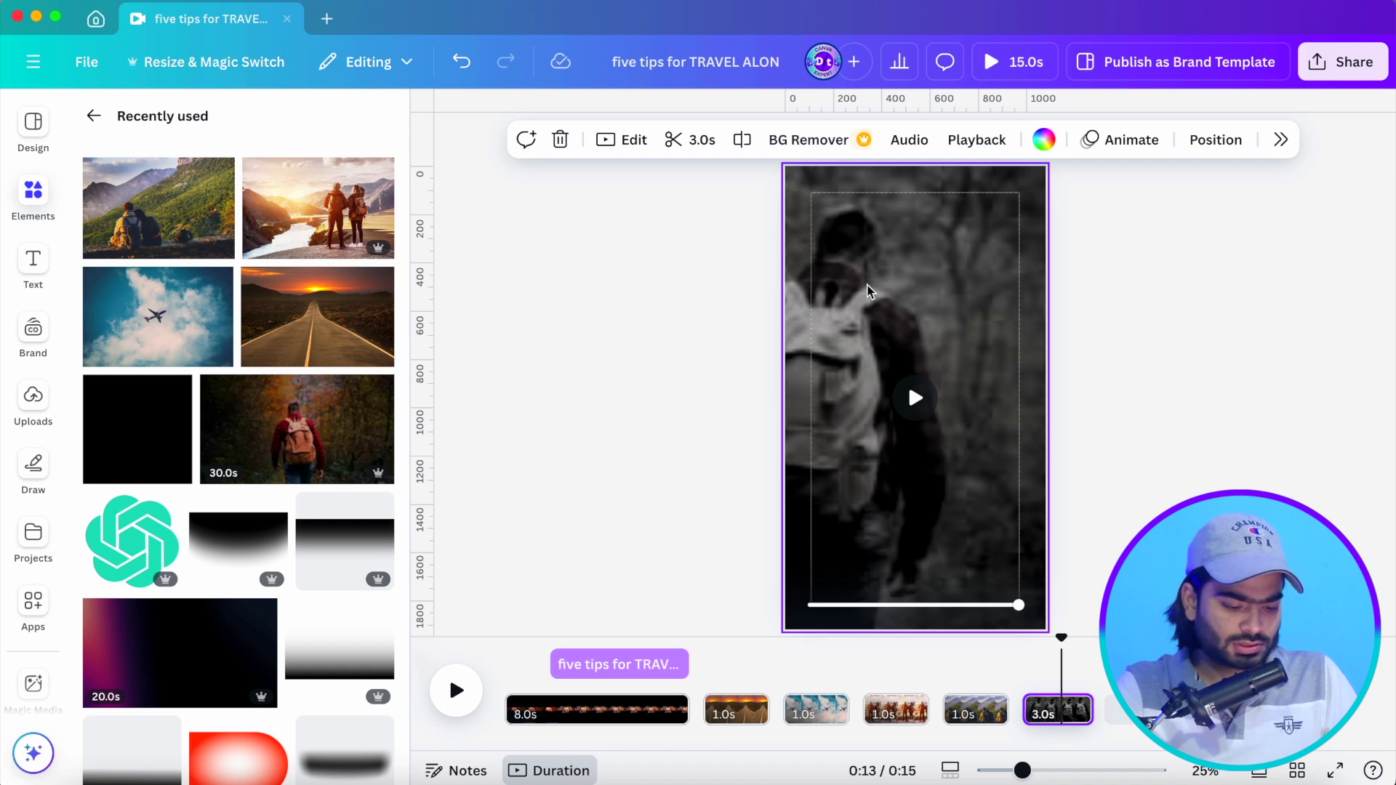
{"action": "key", "text": "ctrl+v"}
Replace the pasted text with 'BYE..' and make it italic
{"action": "double_click", "coordinate": [910, 339]}
{"action": "type", "text": "B"}
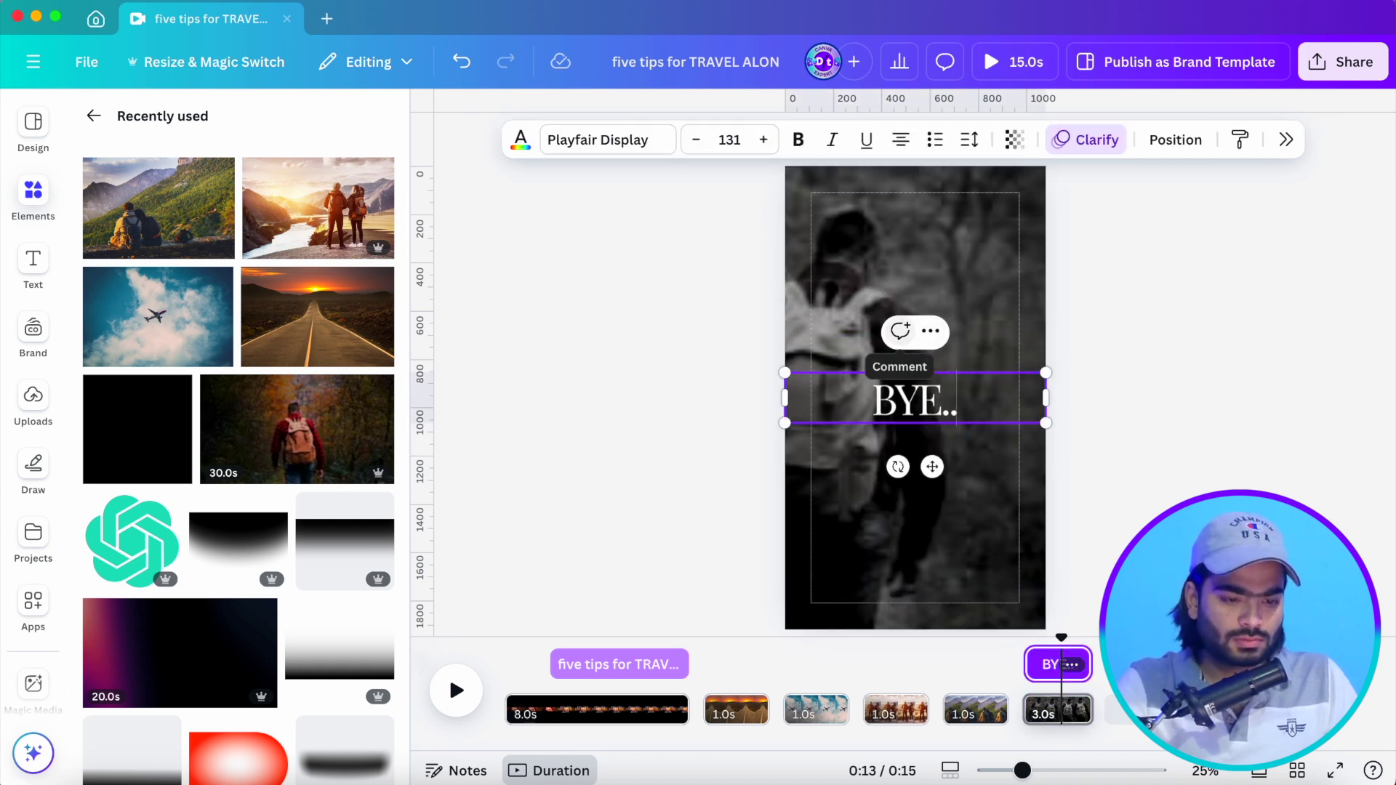
{"action": "key", "text": "Escape"}
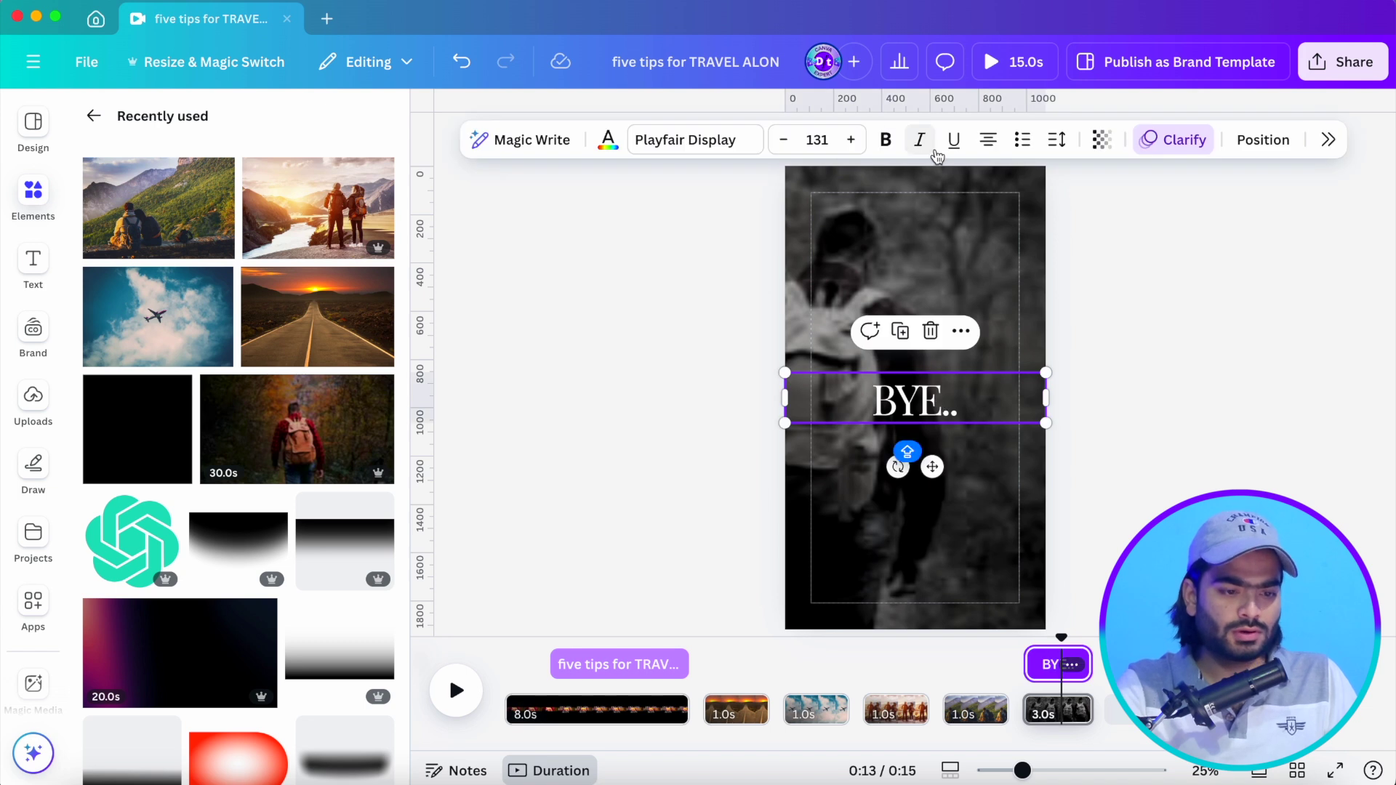
{"action": "left_click", "coordinate": [918, 141]}
{"action": "key", "text": "Escape"}
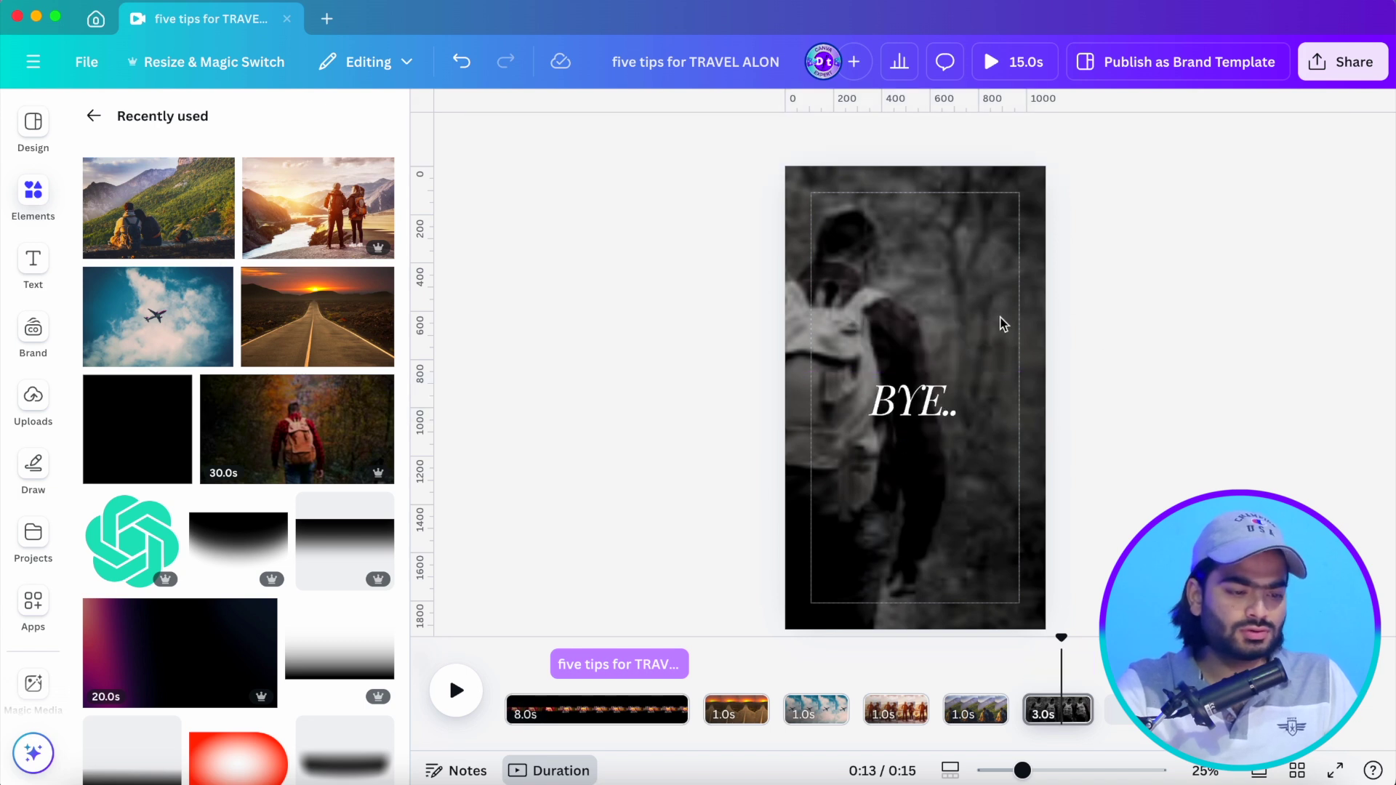
Search Elements for 'VLOG' graphics and add the handwritten Vlog graphic
{"action": "left_click", "coordinate": [7, 203]}
{"action": "left_click", "coordinate": [93, 123]}
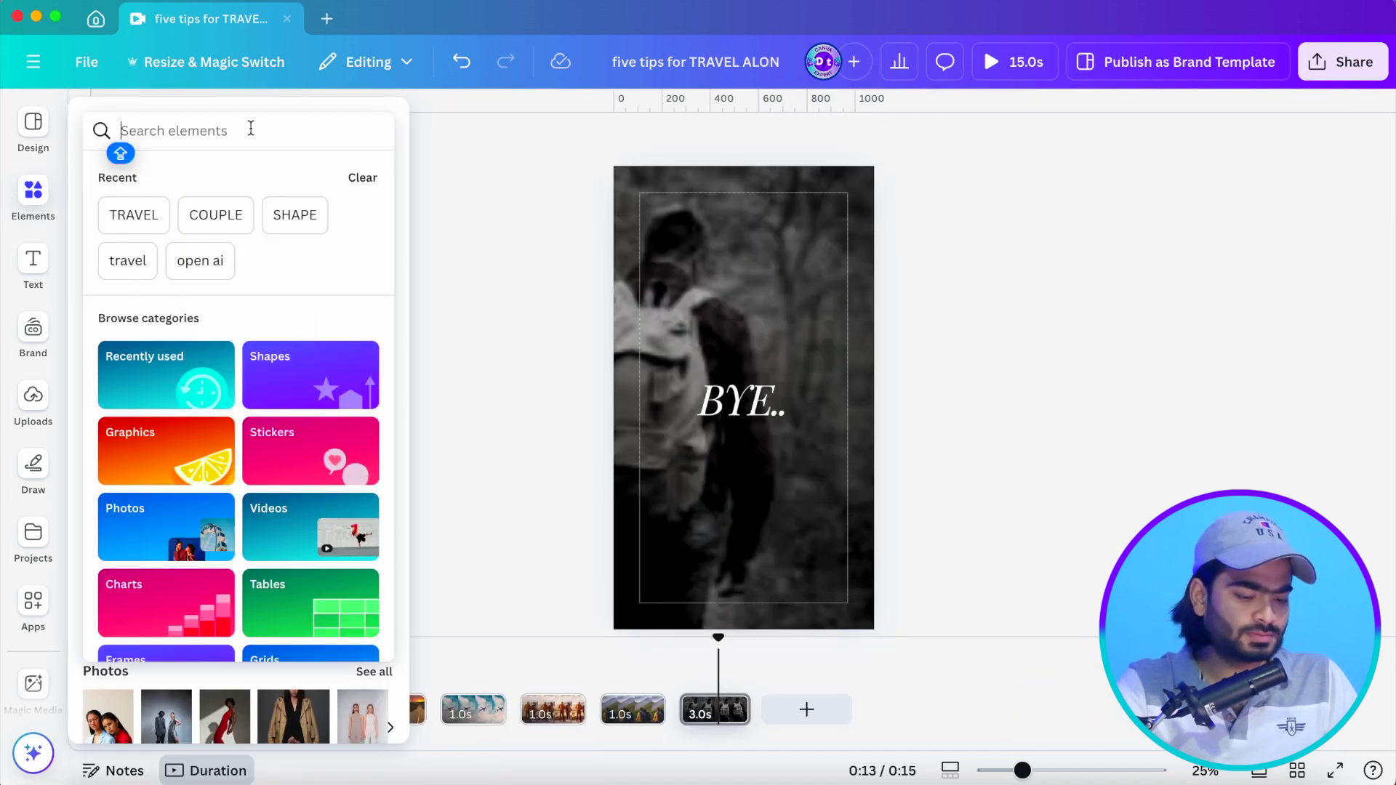
{"action": "type", "text": "M"}
{"action": "key", "text": "BackSpace"}
{"action": "type", "text": "VL"}
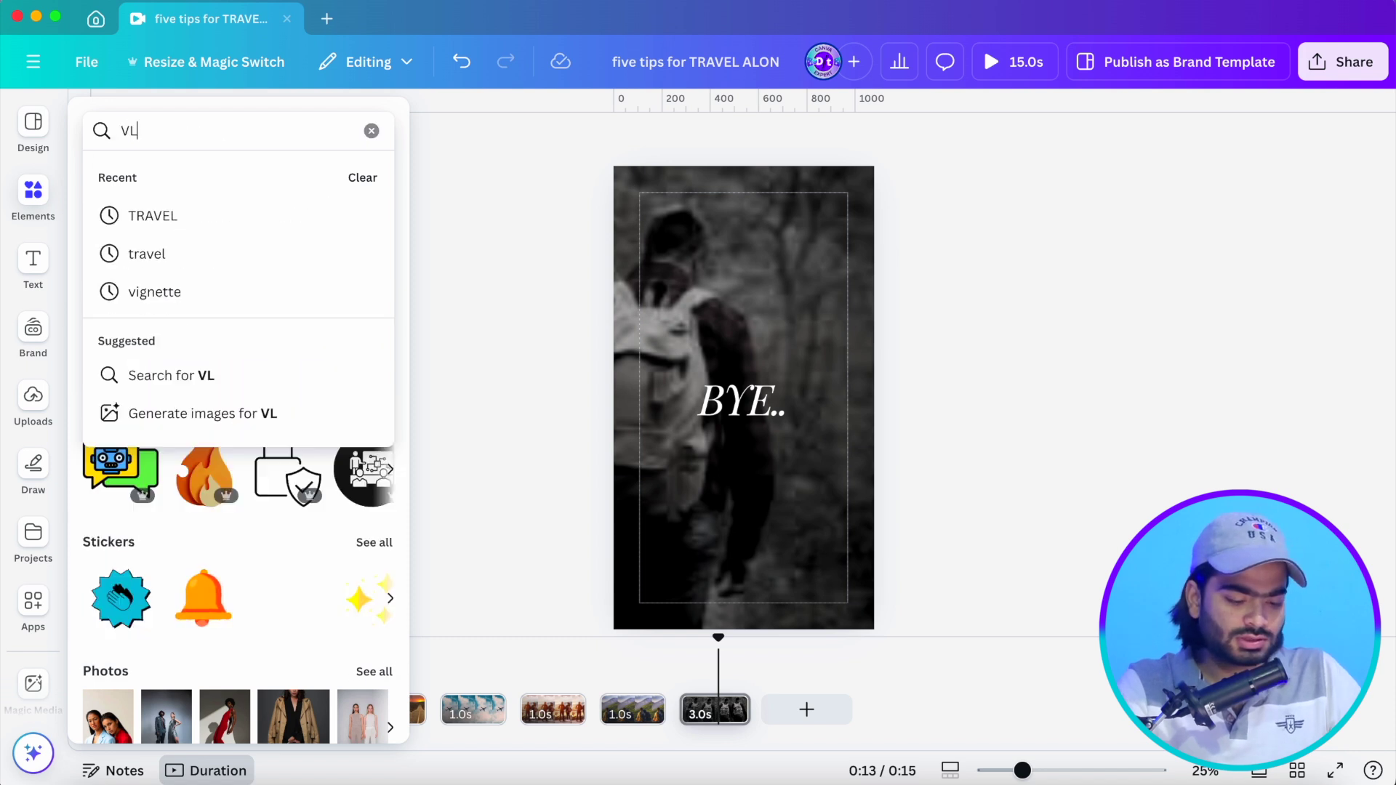
{"action": "type", "text": "OG"}
{"action": "key", "text": "Return"}
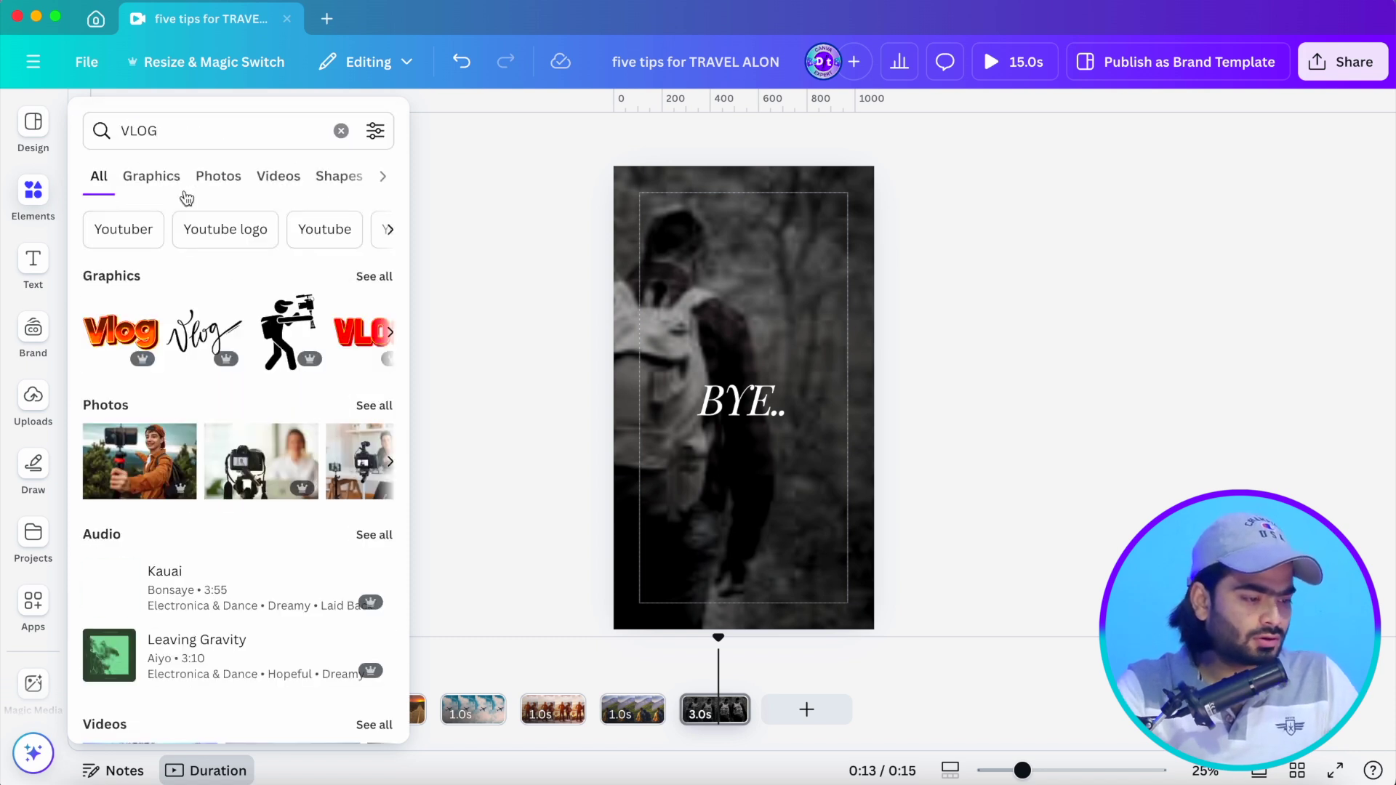
{"action": "left_click", "coordinate": [152, 169]}
{"action": "left_click", "coordinate": [237, 313]}
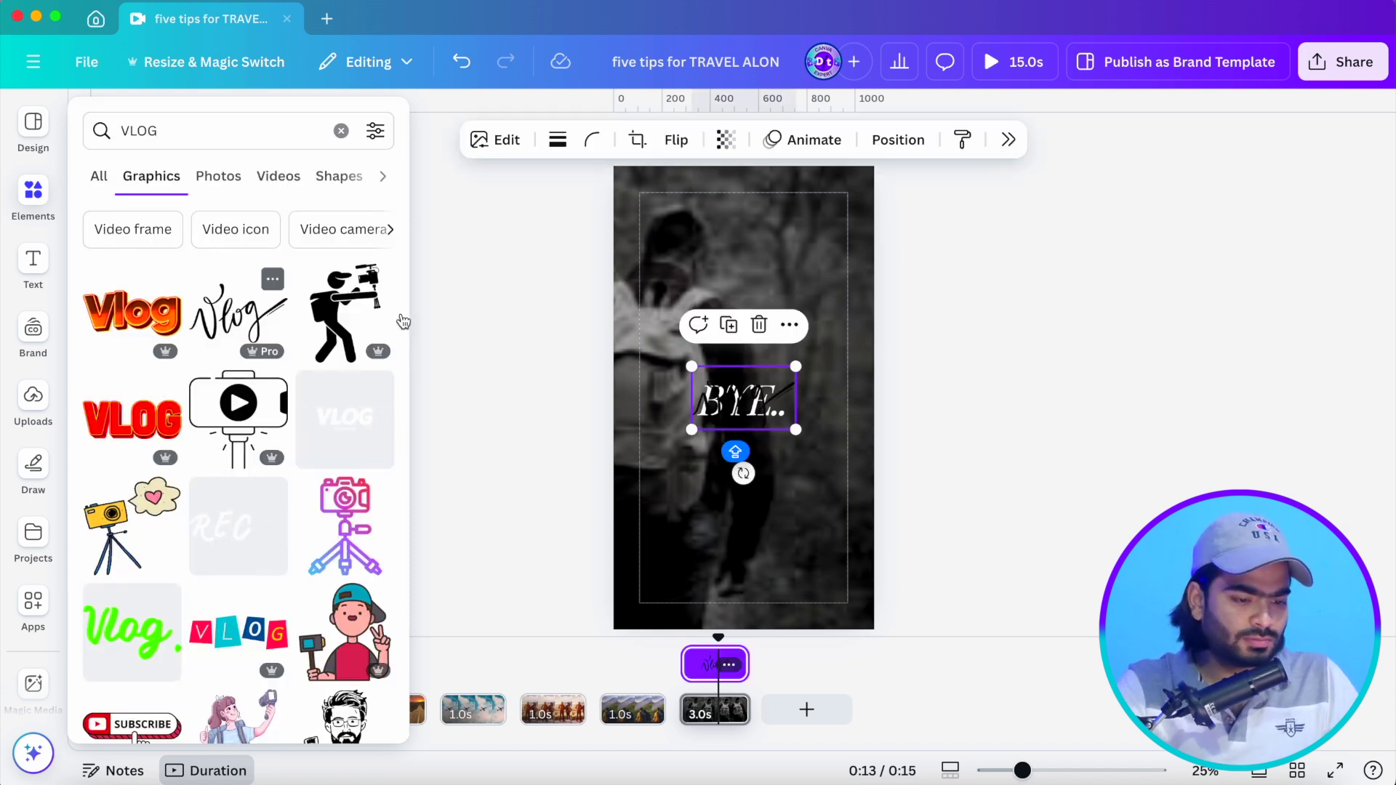
Enlarge the Vlog graphic below BYE.., colour it white, and nudge BYE.. right to align
{"action": "left_click", "coordinate": [777, 402]}
{"action": "left_click_drag", "start_coordinate": [778, 402], "coordinate": [891, 508]}
{"action": "left_click", "coordinate": [536, 139]}
{"action": "left_click", "coordinate": [489, 213]}
{"action": "left_click", "coordinate": [321, 371]}
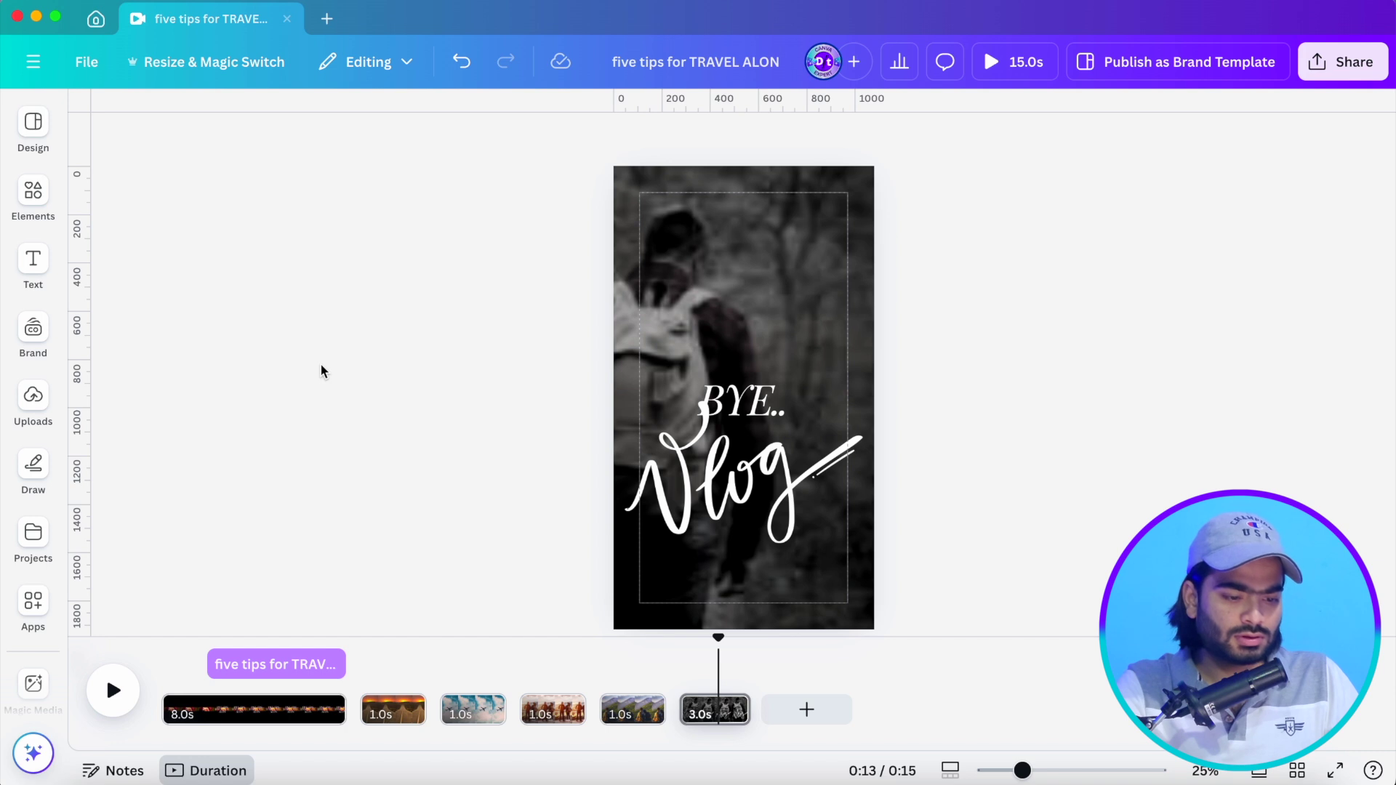
{"action": "left_click_drag", "start_coordinate": [736, 383], "coordinate": [752, 375]}
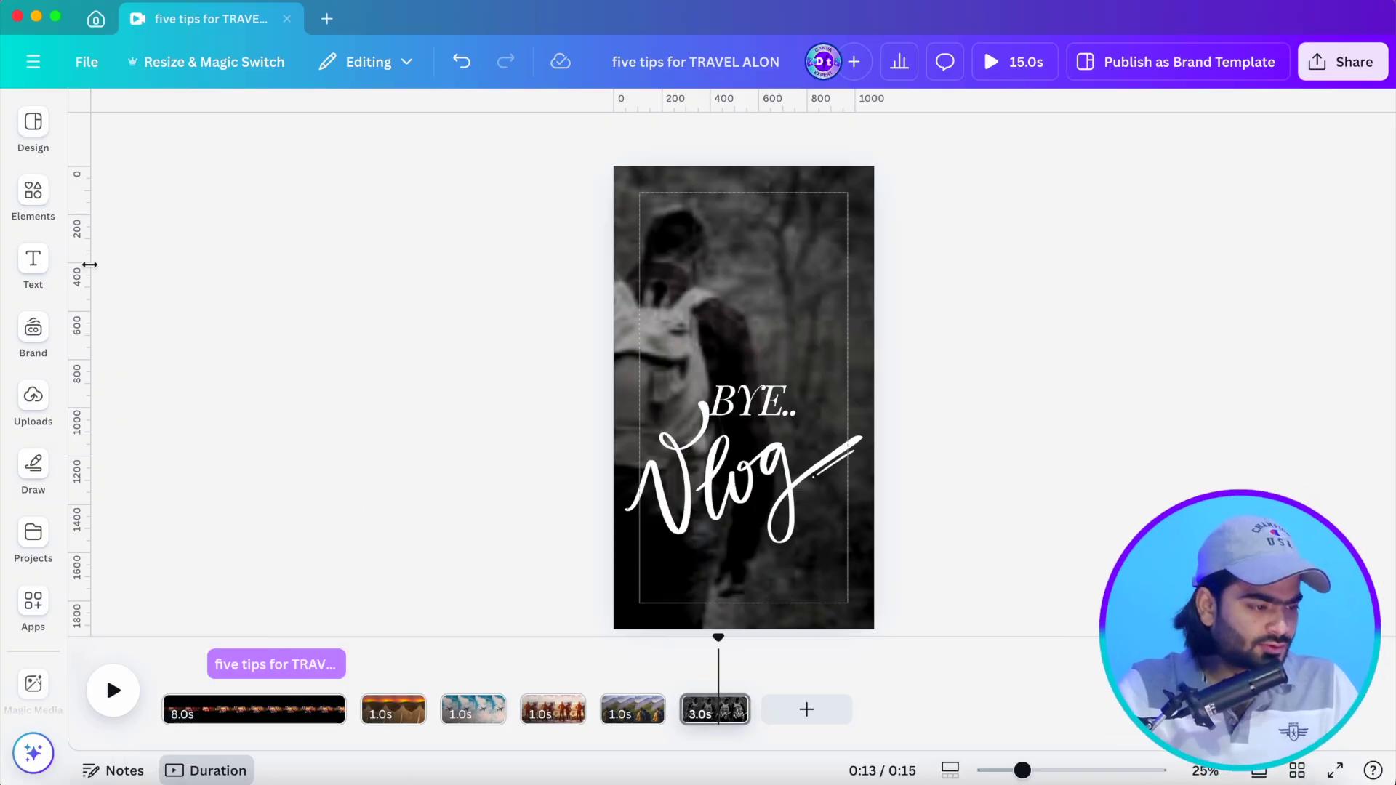
Search audio for 'cinematic MUSIC' and add the Second Chance track spanning the full 15 seconds
{"action": "left_click", "coordinate": [32, 191]}
{"action": "left_click", "coordinate": [105, 125]}
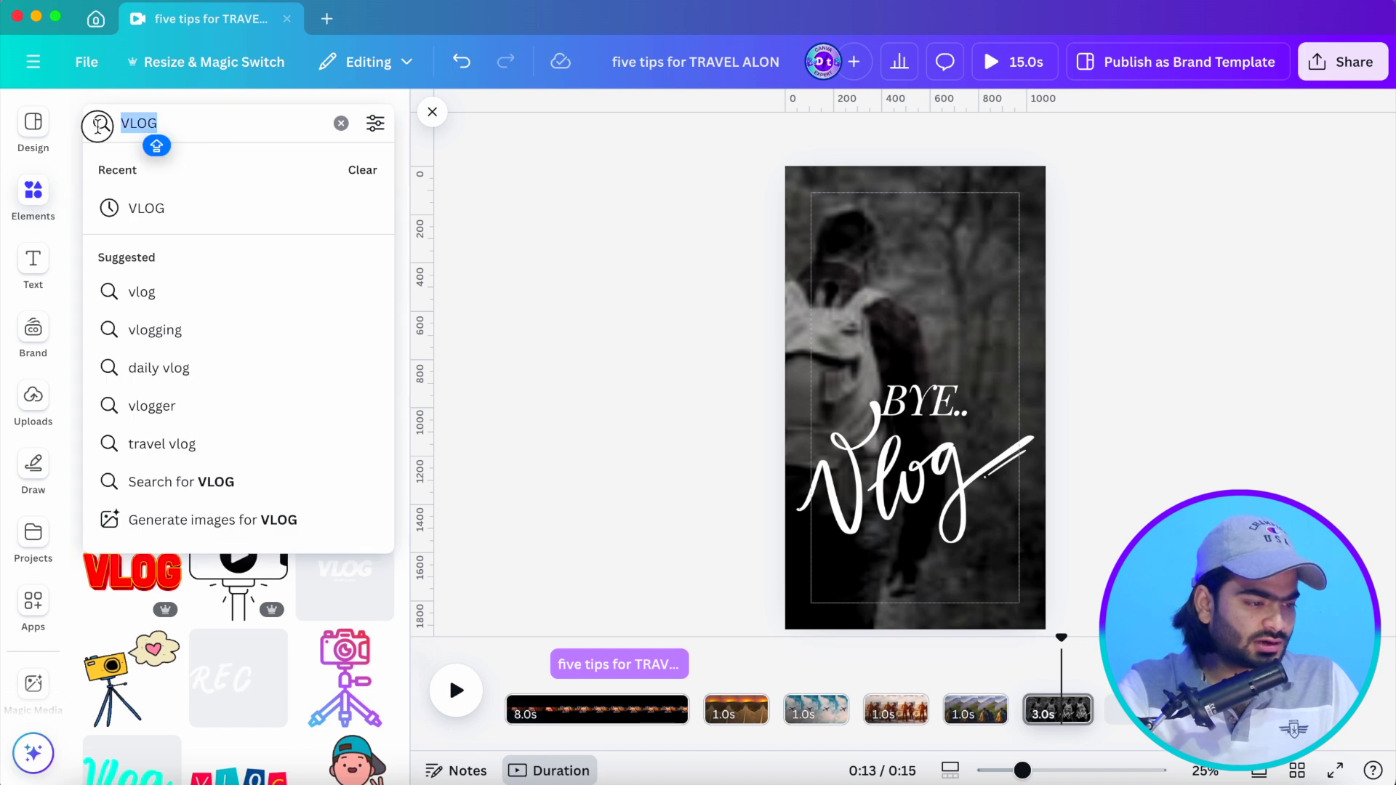
{"action": "type", "text": "CINEM"}
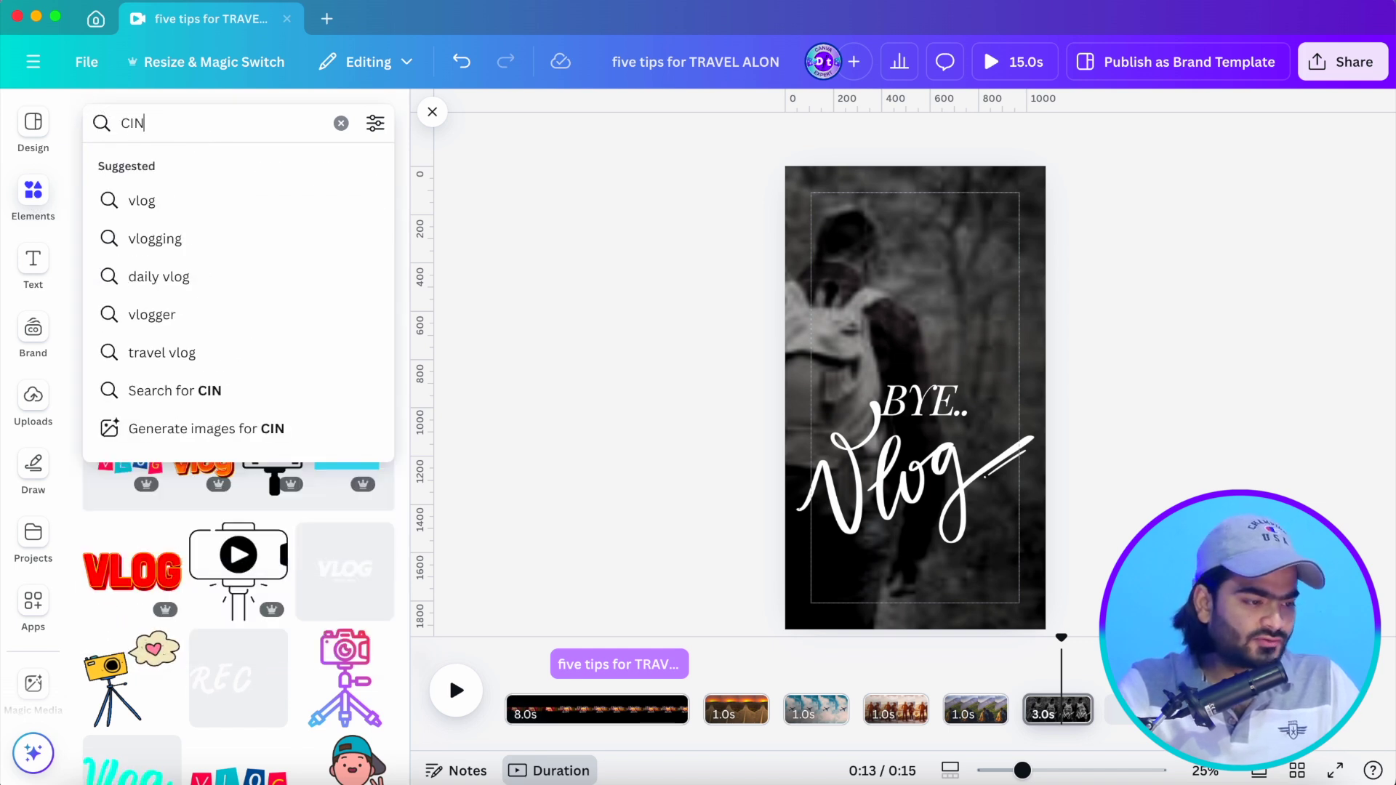
{"action": "key", "text": "Down"}
{"action": "key", "text": "Down"}
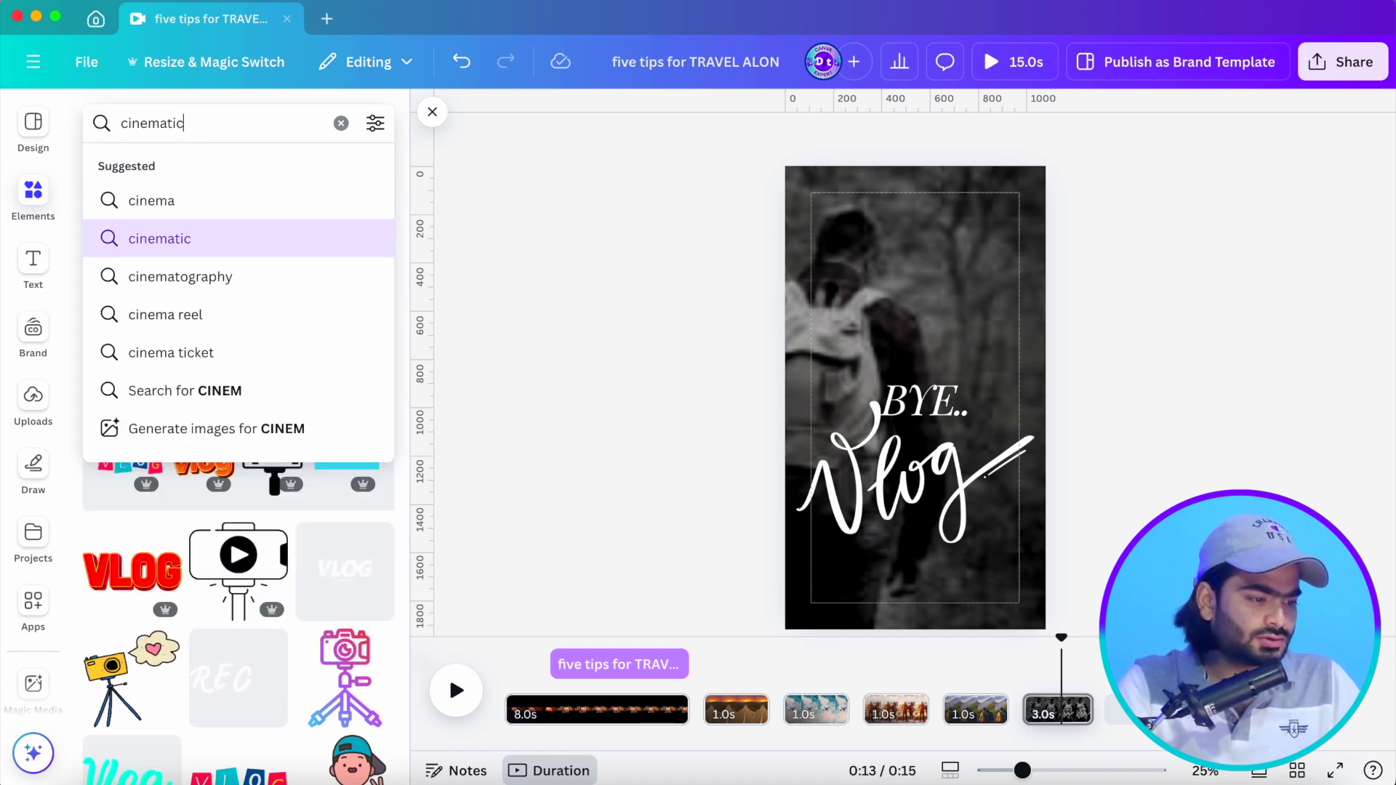
{"action": "type", "text": "MUSIC"}
{"action": "key", "text": "Return"}
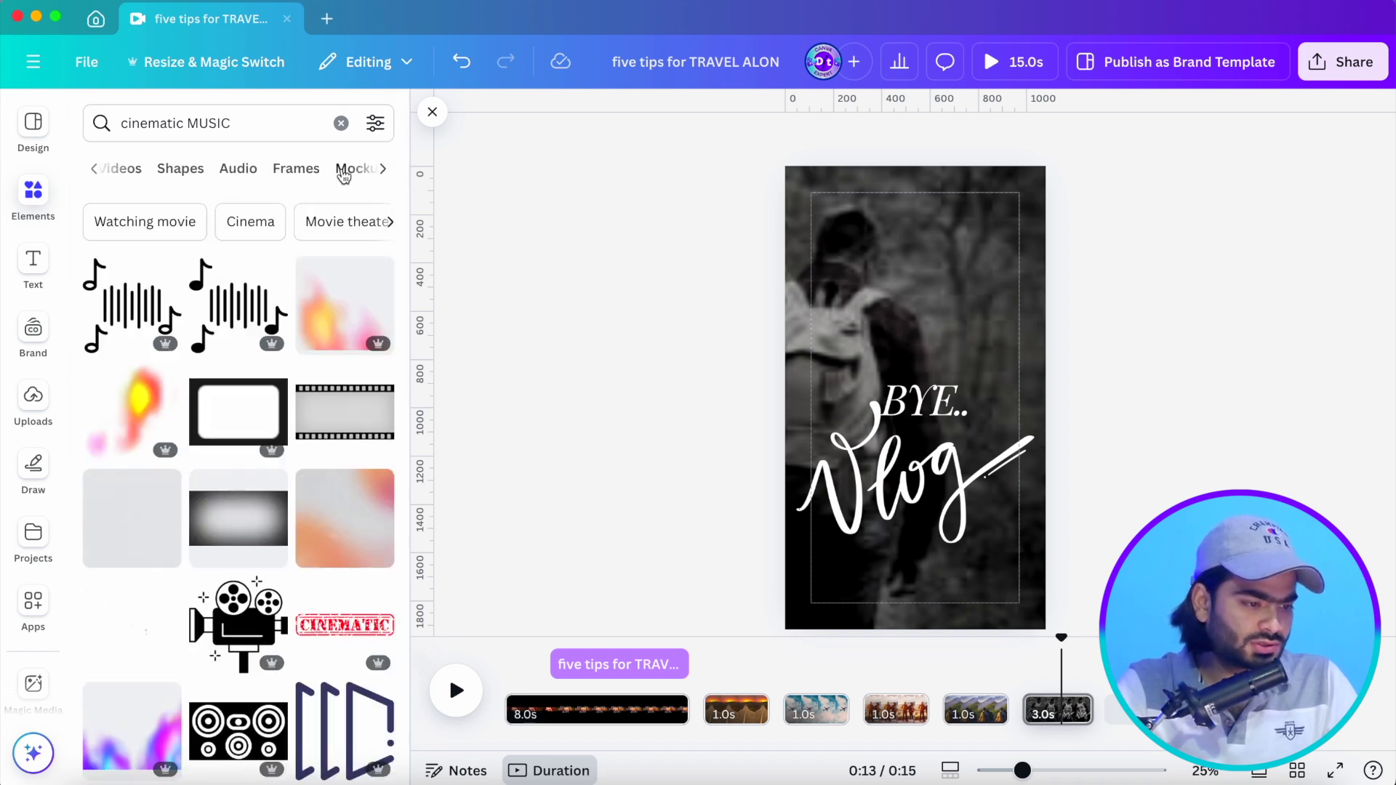
{"action": "left_click", "coordinate": [245, 173]}
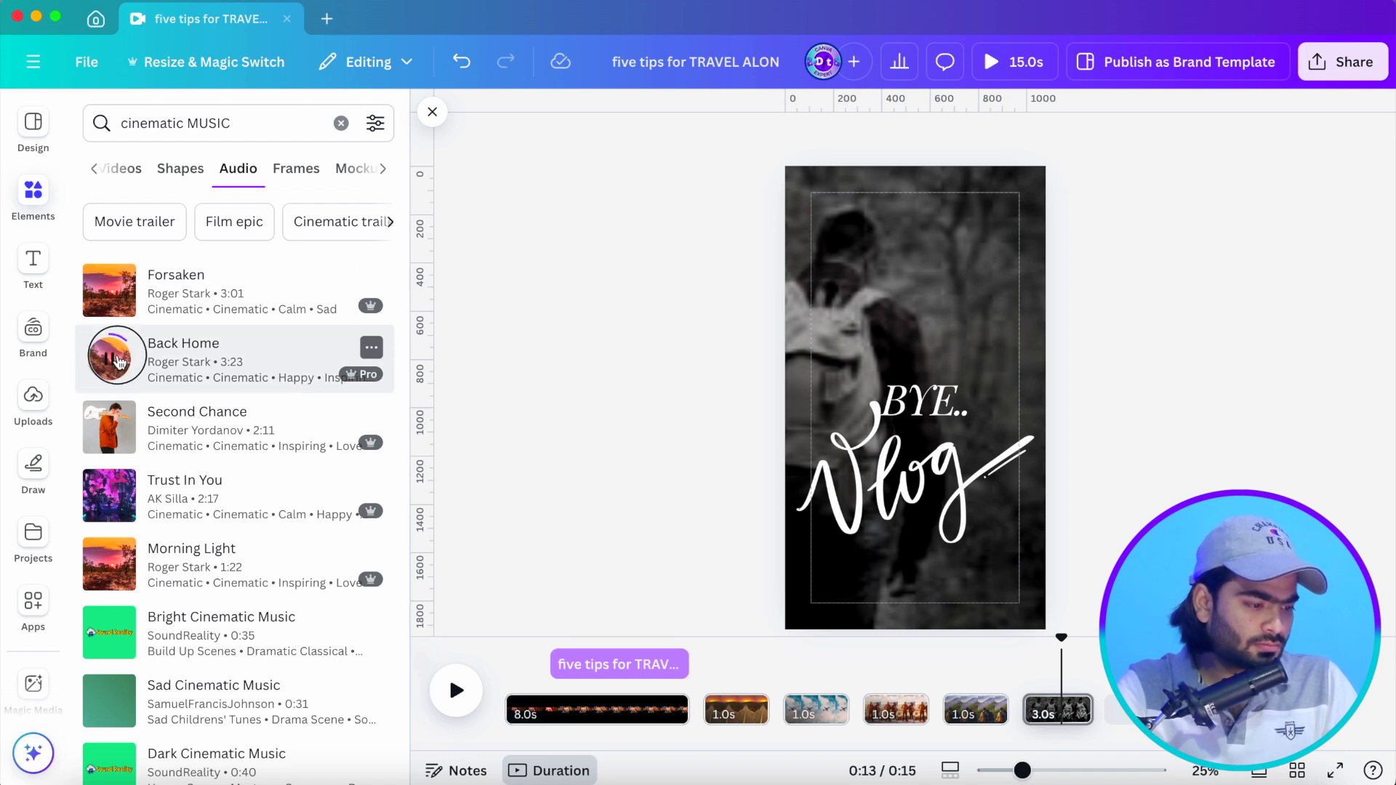
{"action": "left_click", "coordinate": [106, 435]}
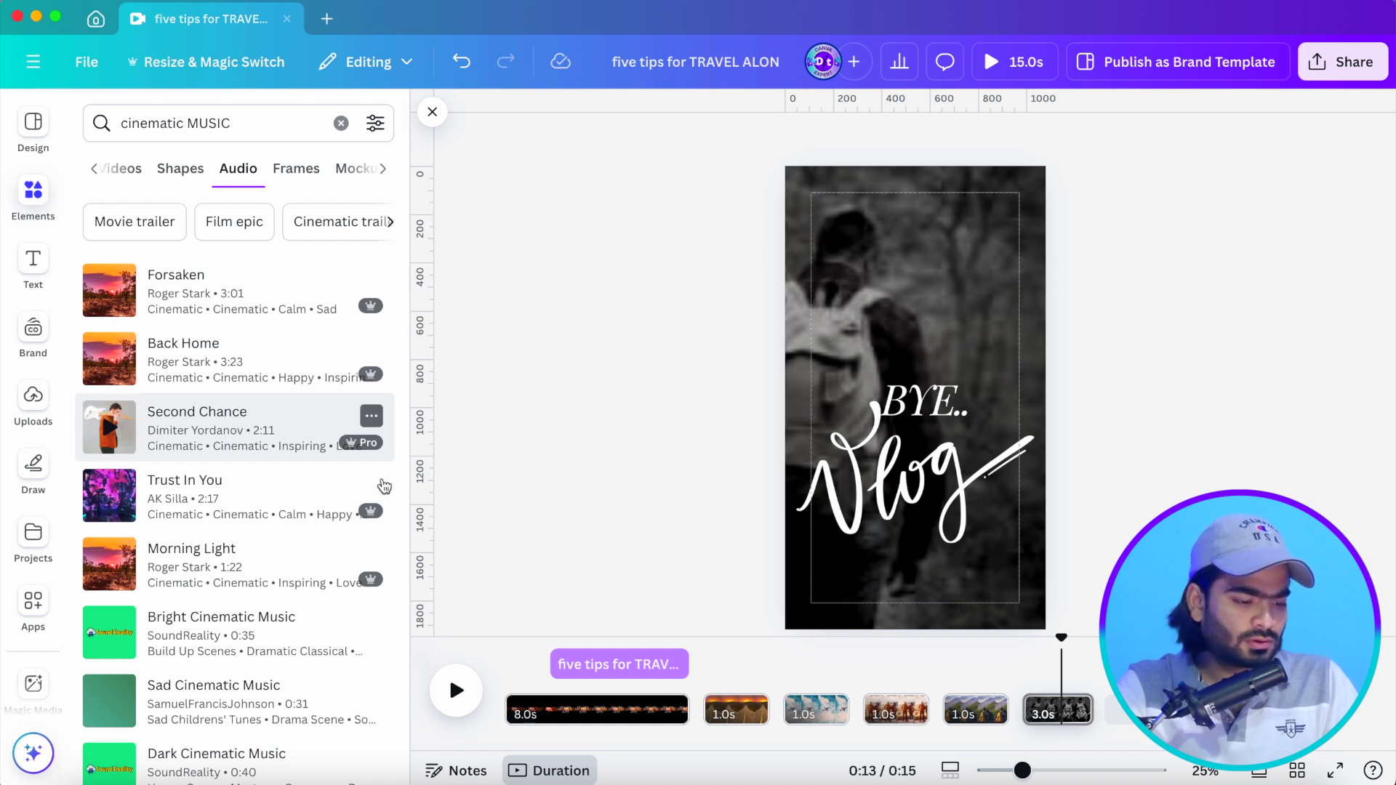
{"action": "left_click_drag", "start_coordinate": [211, 445], "coordinate": [506, 711]}
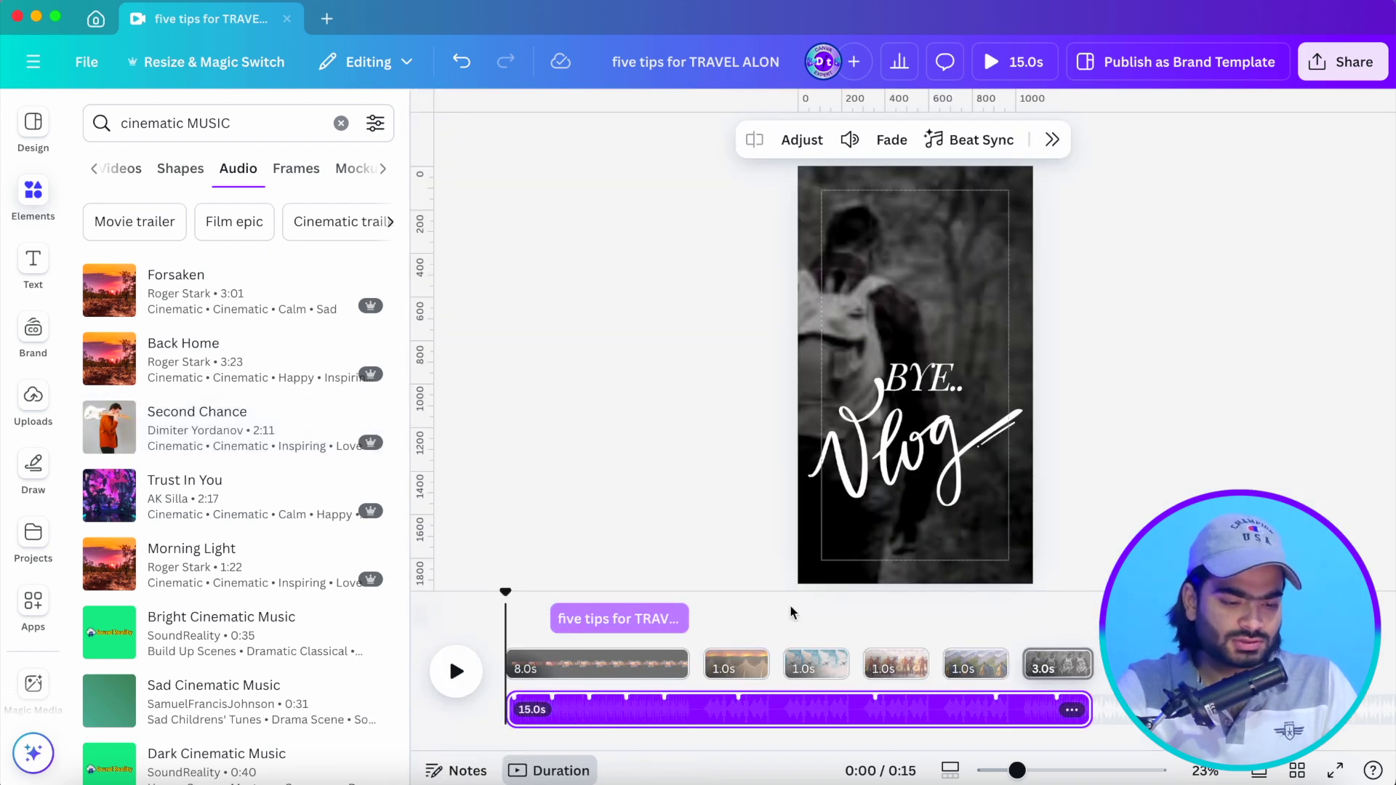
{"action": "mouse_move", "coordinate": [504, 596]}
{"action": "left_mouse_down"}
{"action": "mouse_move", "coordinate": [1059, 601]}
{"action": "mouse_move", "coordinate": [518, 617]}
{"action": "mouse_move", "coordinate": [498, 597]}
{"action": "left_mouse_up"}
{"action": "key", "text": "space"}
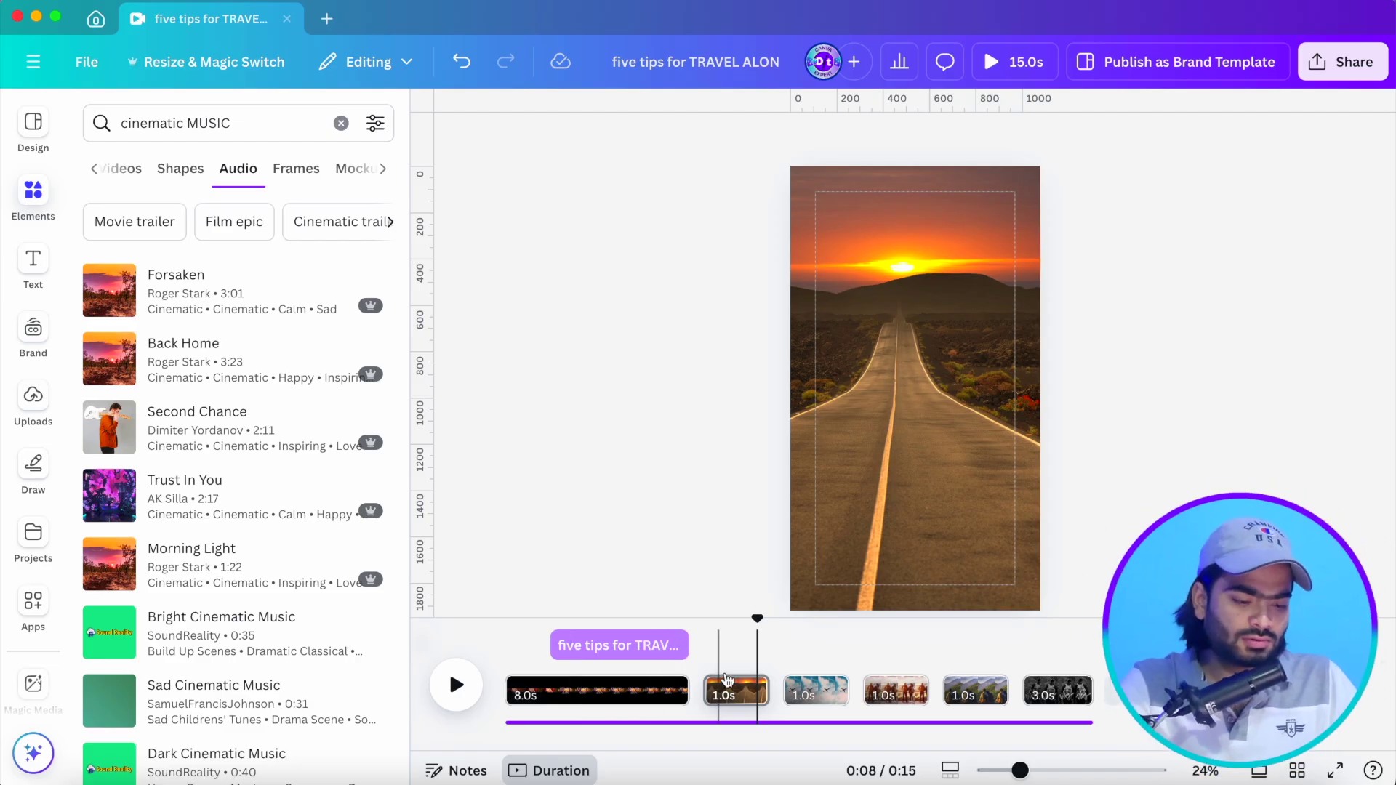
{"action": "left_click", "coordinate": [815, 689]}
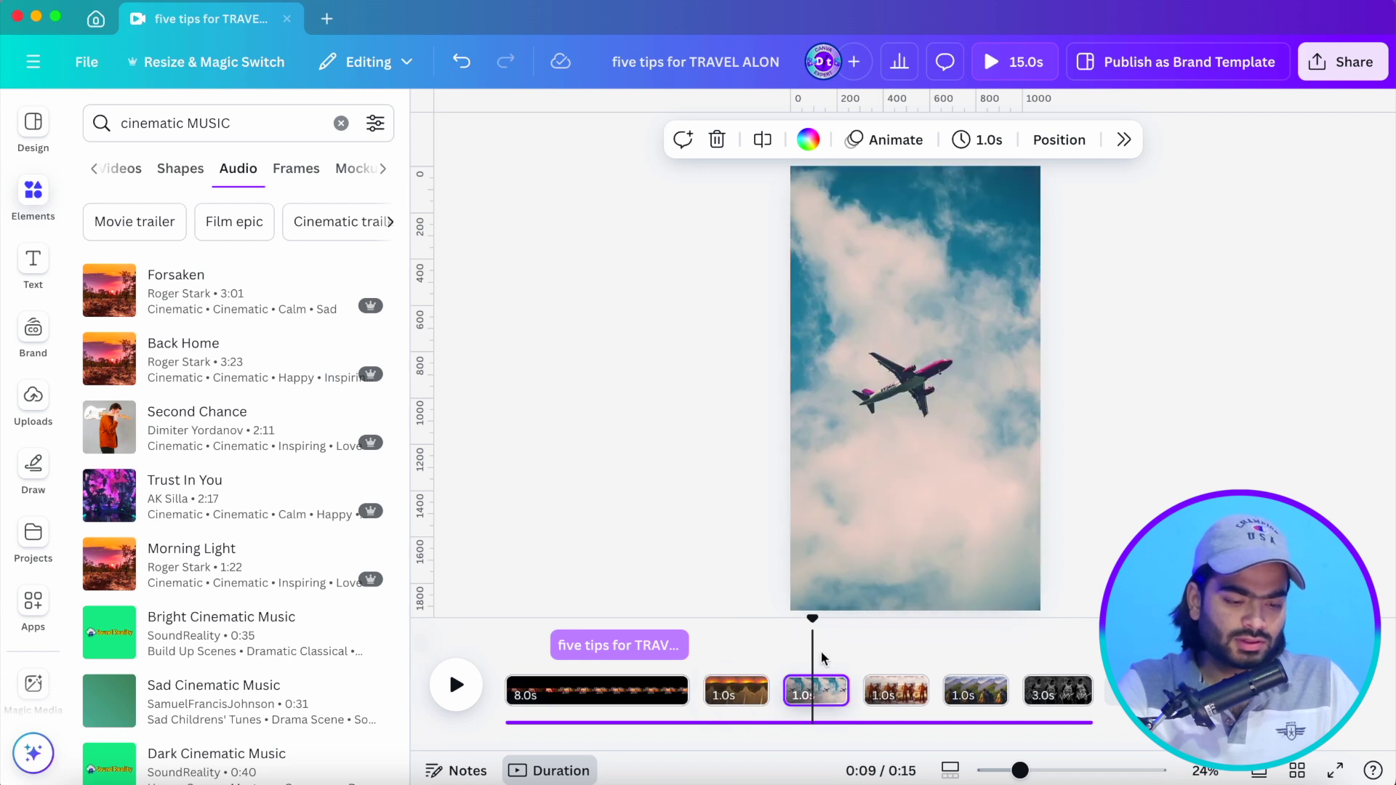
{"action": "left_click_drag", "start_coordinate": [810, 619], "coordinate": [709, 618]}
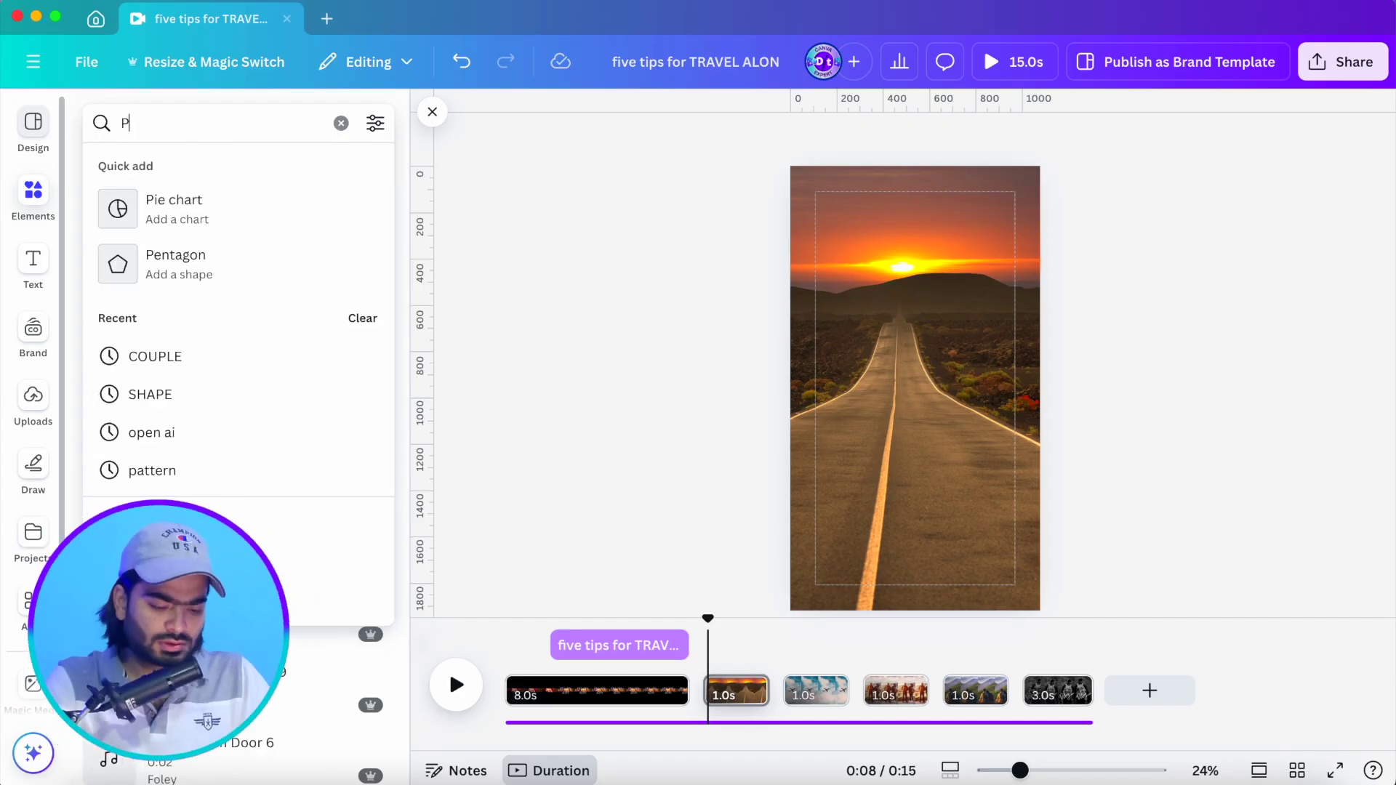
Search audio for 'photo click' and preview the results, including Camera Clicks
{"action": "type", "text": "HOT C"}
{"action": "key", "text": "BackSpace"}
{"action": "key", "text": "BackSpace"}
{"action": "type", "text": "O C"}
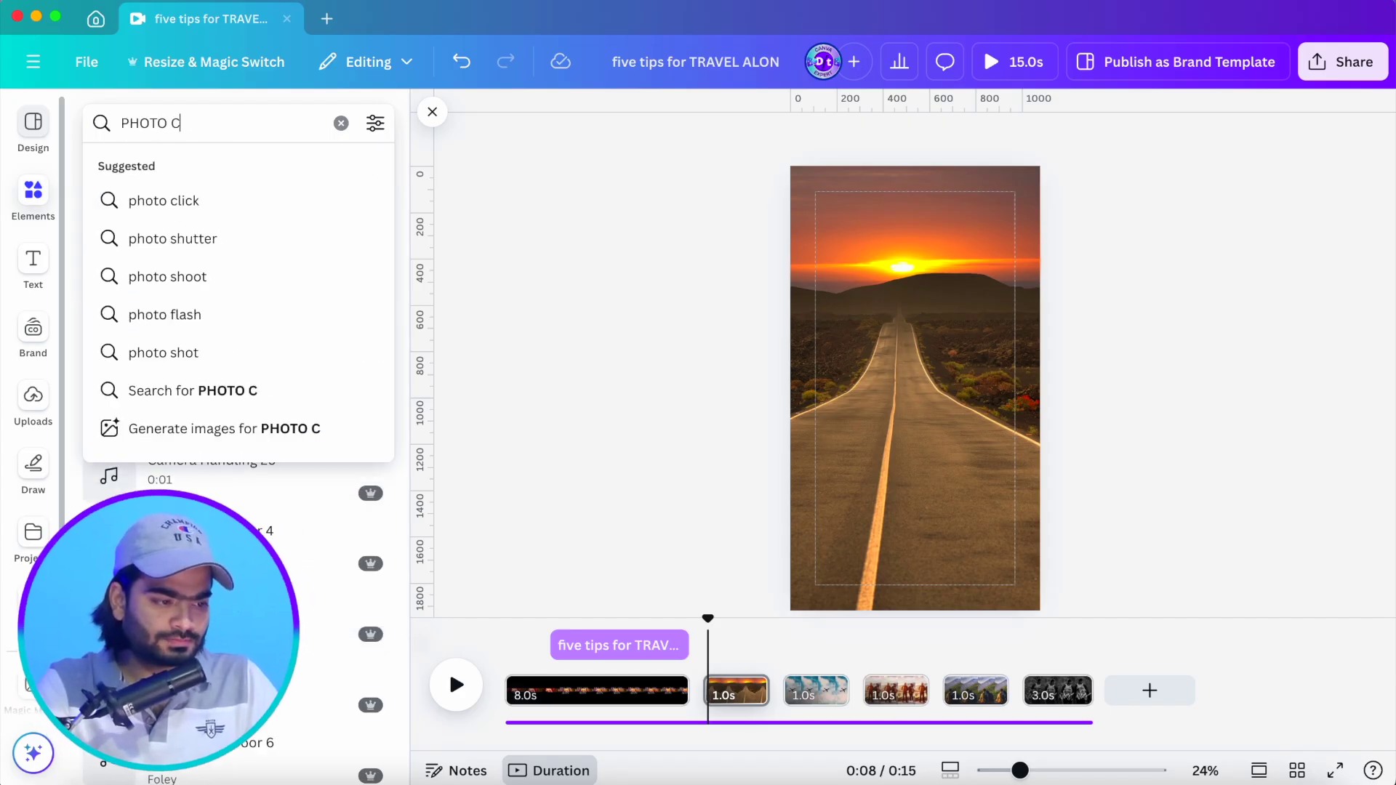
{"action": "type", "text": "LICK"}
{"action": "key", "text": "Return"}
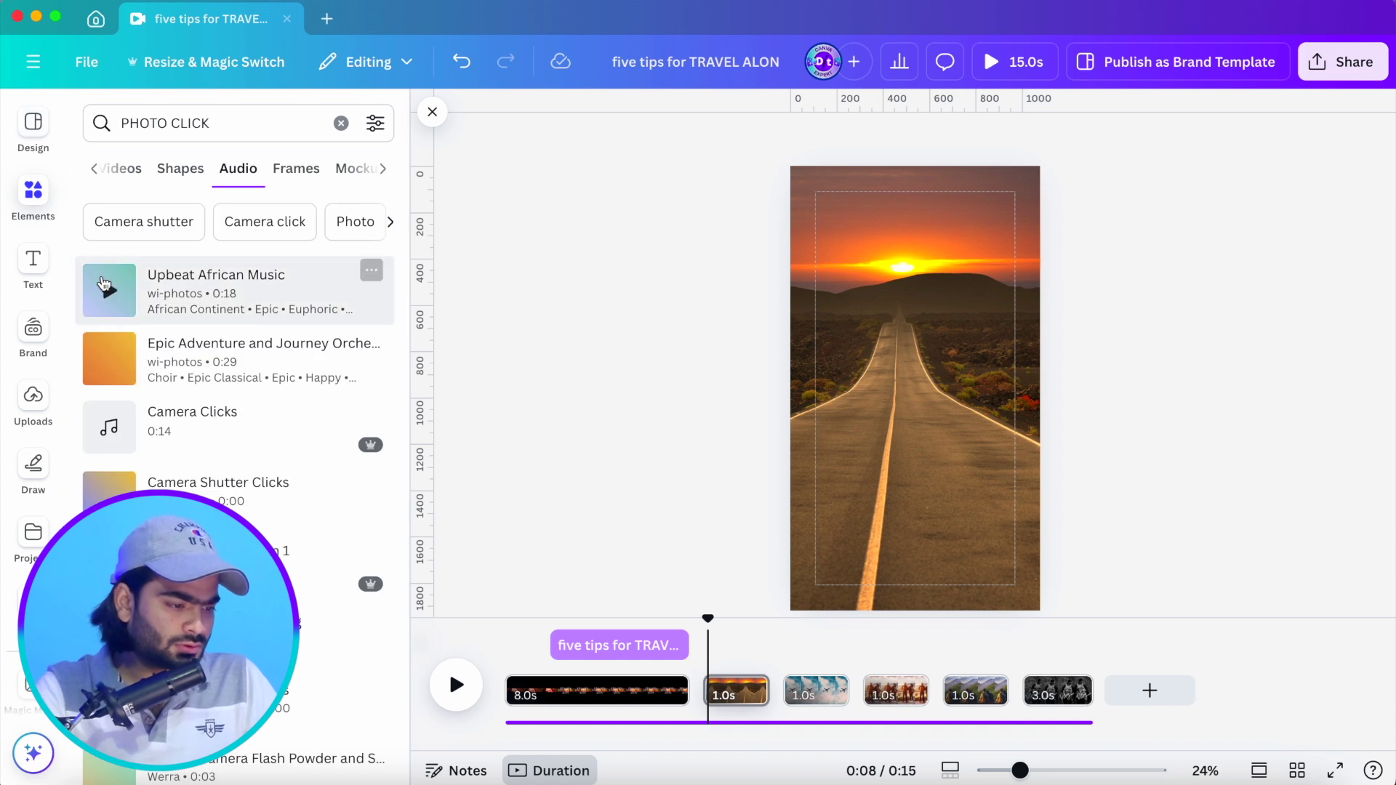
{"action": "left_click", "coordinate": [110, 291]}
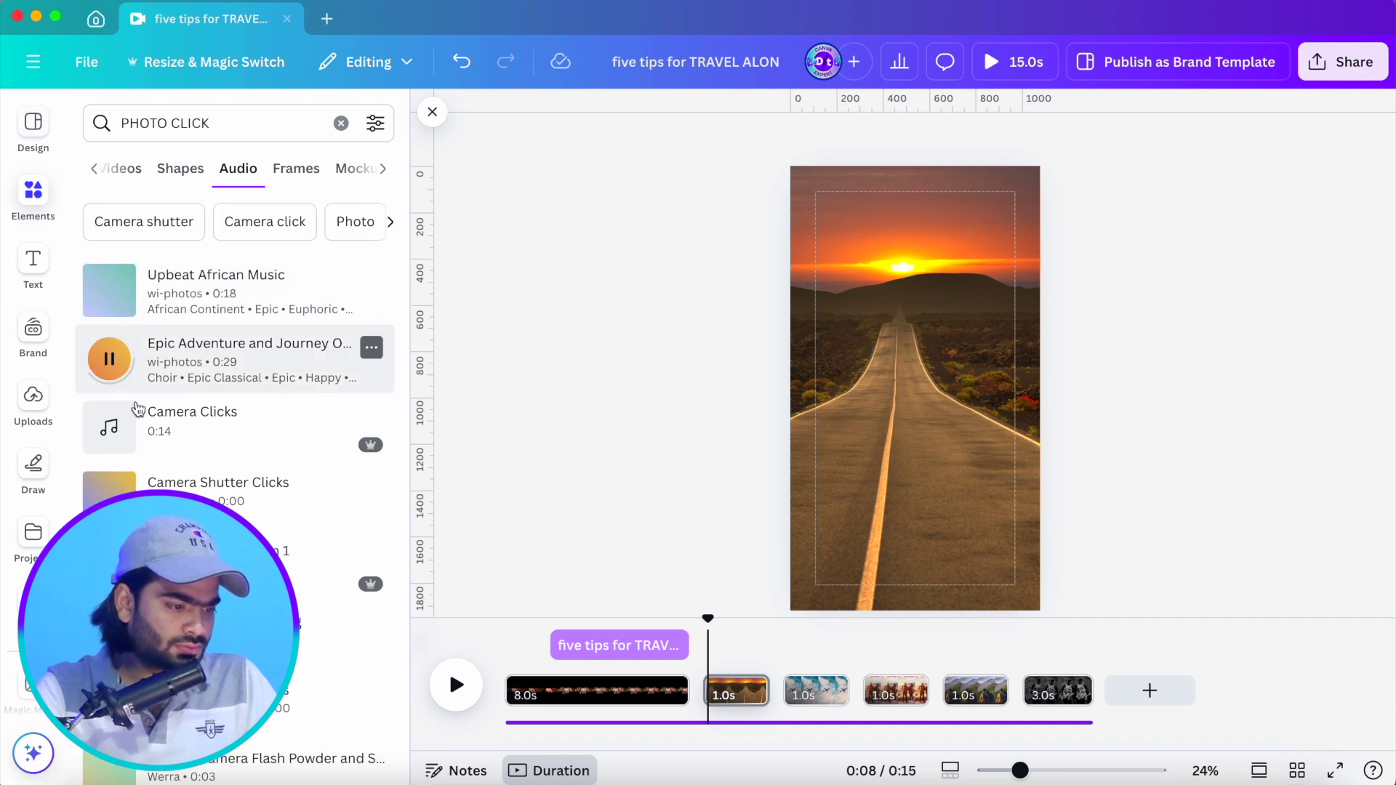
{"action": "left_click", "coordinate": [111, 427]}
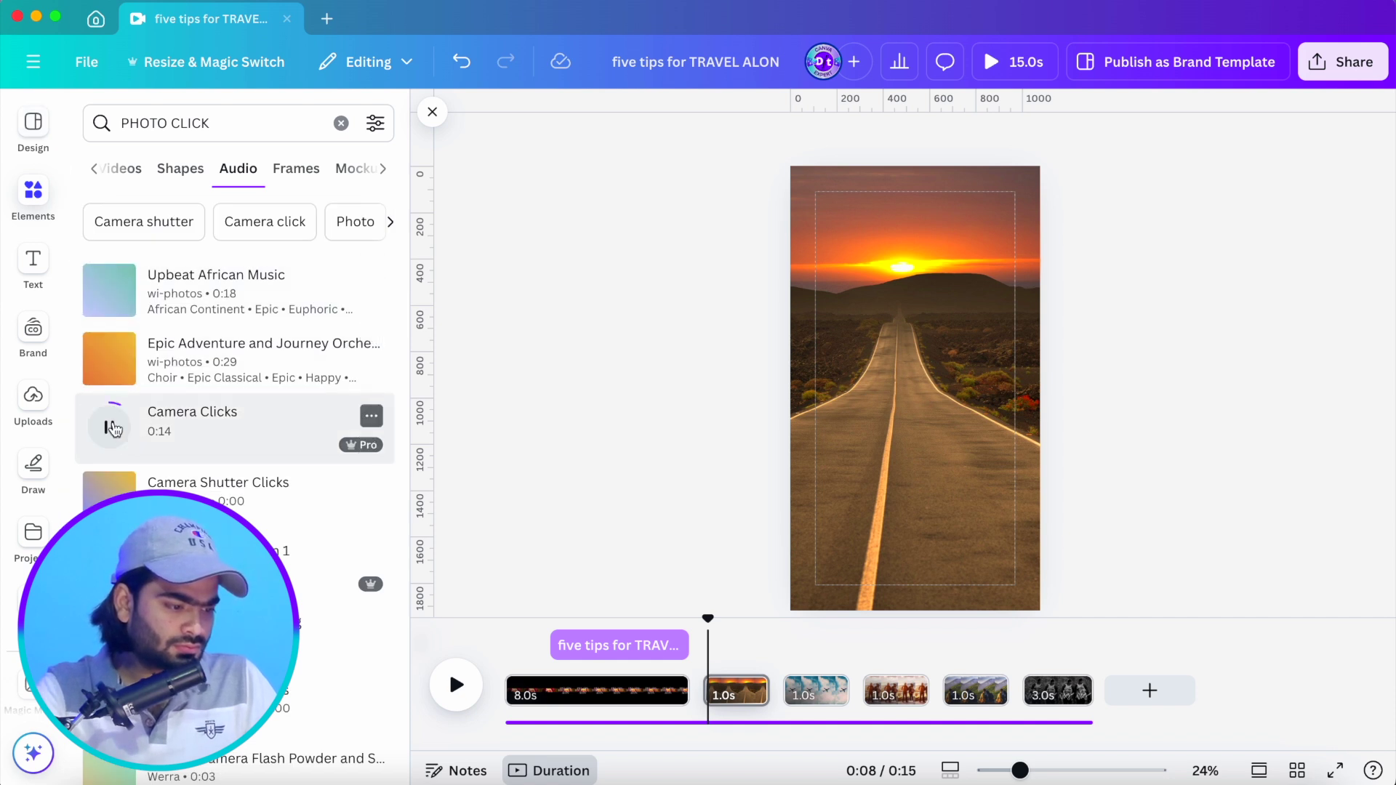
Add Camera Clicks under the sunset road page, trimmed to under a second
{"action": "left_click_drag", "start_coordinate": [240, 444], "coordinate": [705, 709]}
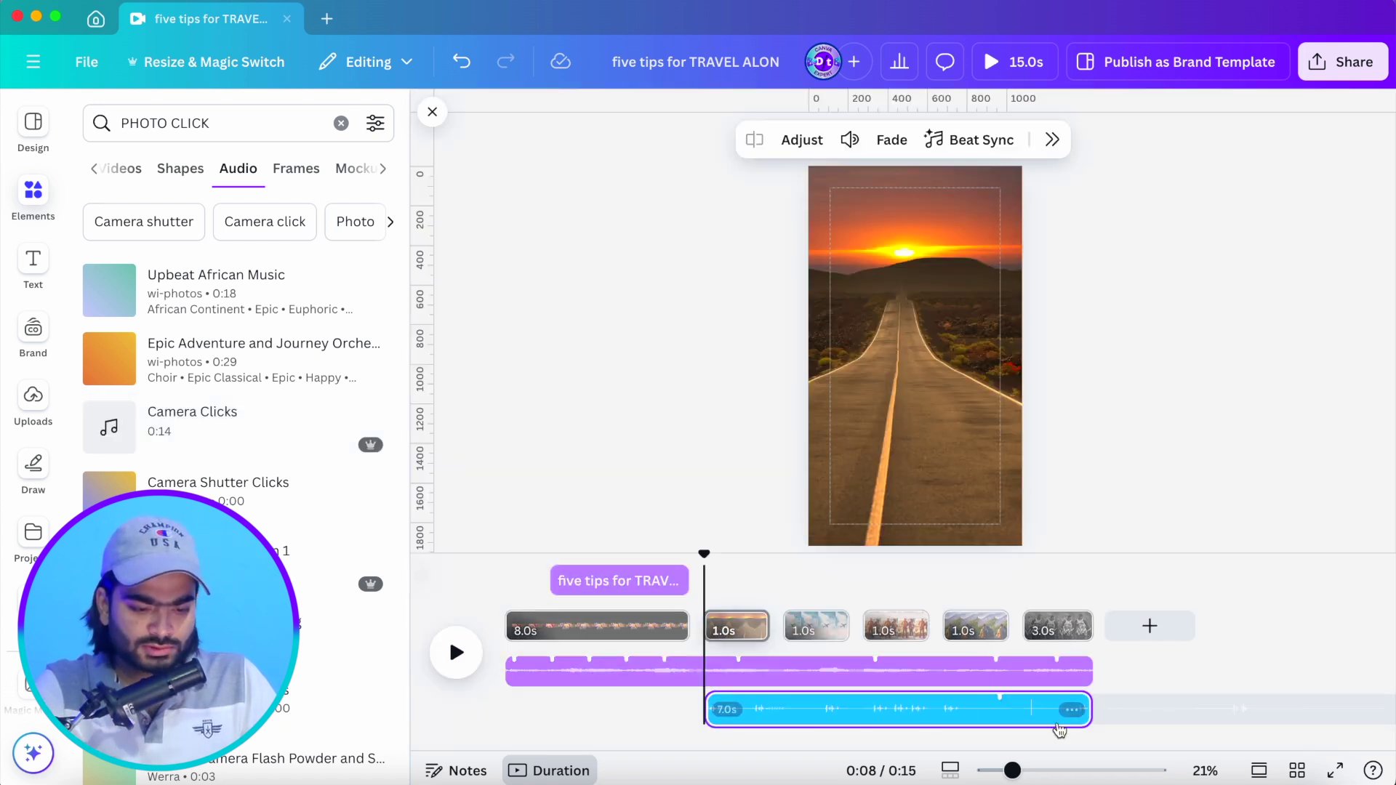
{"action": "left_click_drag", "start_coordinate": [1087, 708], "coordinate": [765, 730]}
{"action": "left_click", "coordinate": [749, 718]}
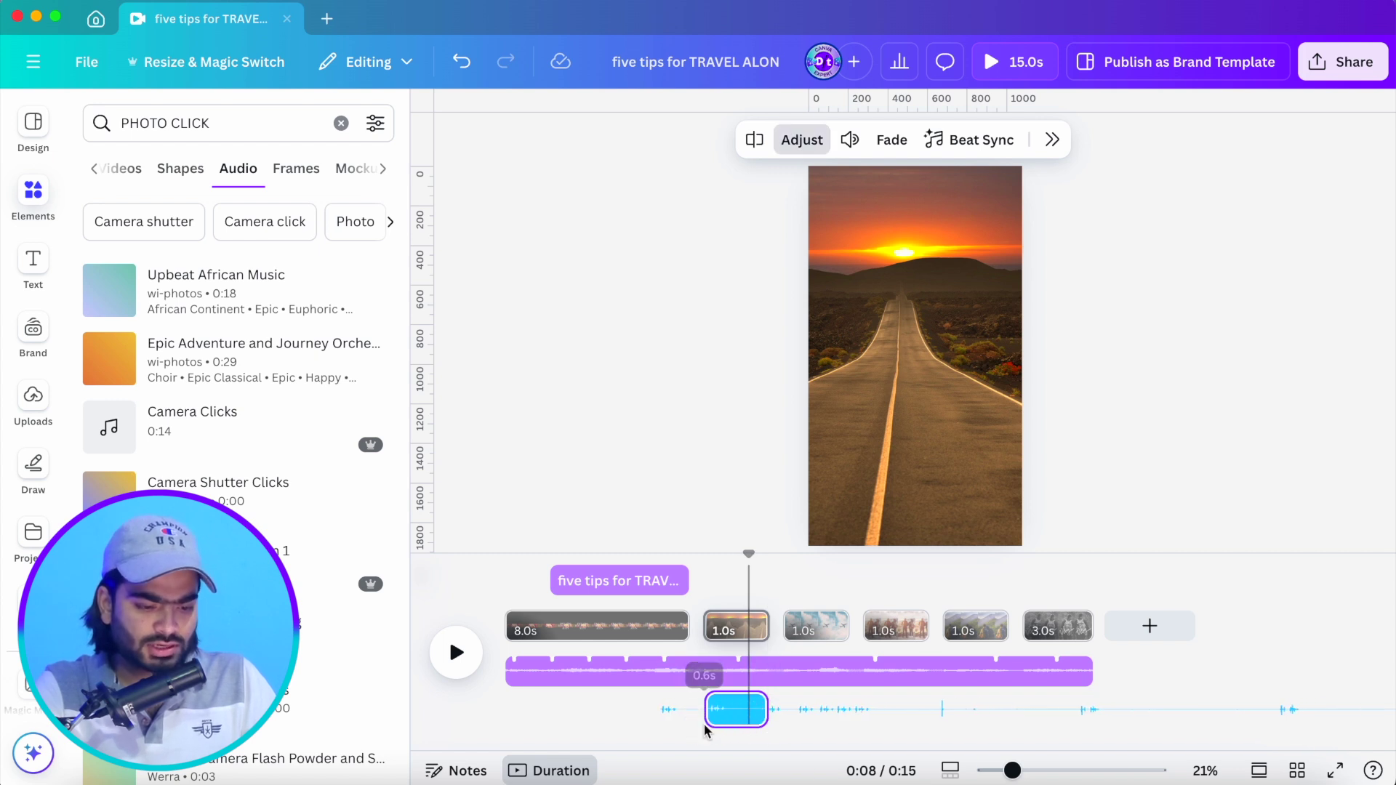
{"action": "left_click", "coordinate": [749, 516]}
{"action": "left_click_drag", "start_coordinate": [750, 606], "coordinate": [700, 619]}
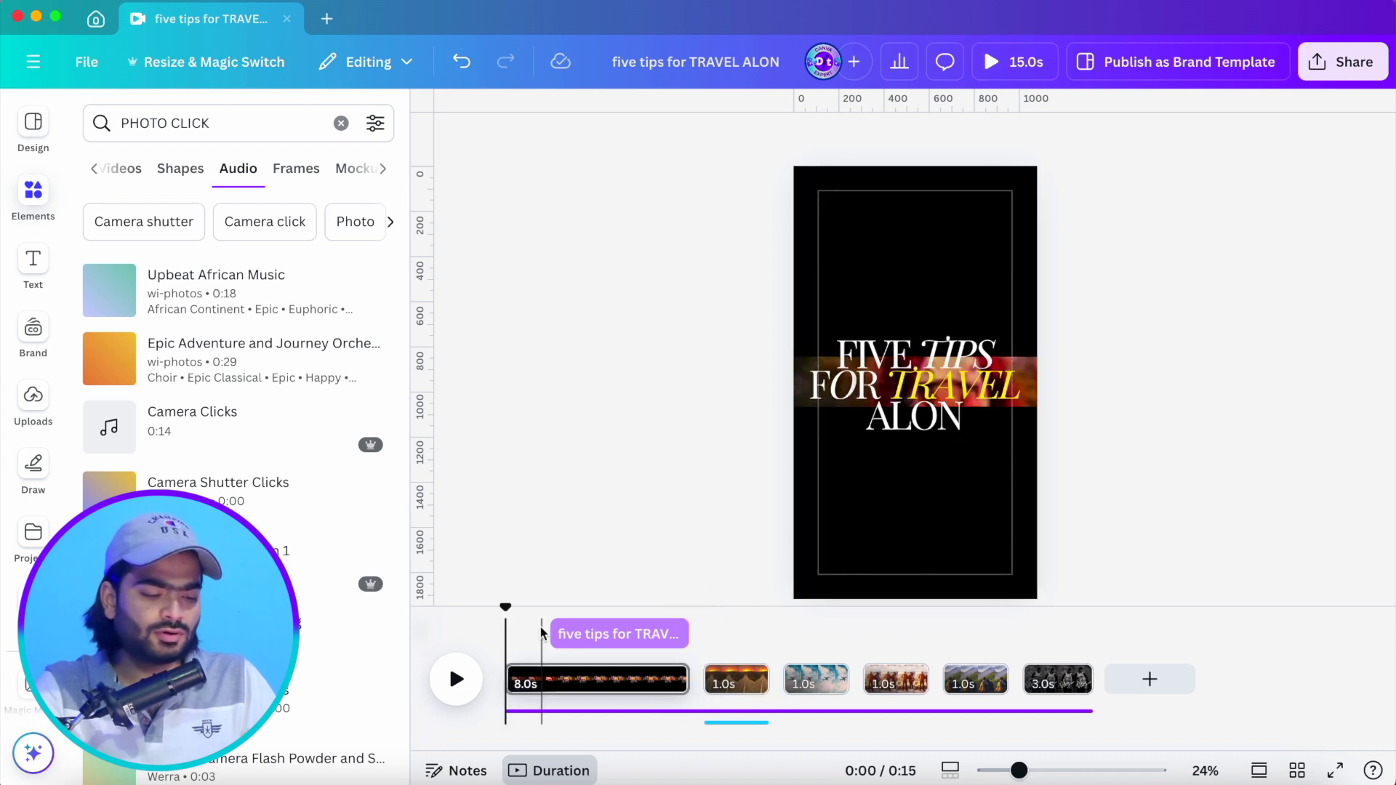
Select the sunset road photo and apply Photo Zoom from the Photo Movement page animations
{"action": "left_click_drag", "start_coordinate": [500, 612], "coordinate": [688, 616]}
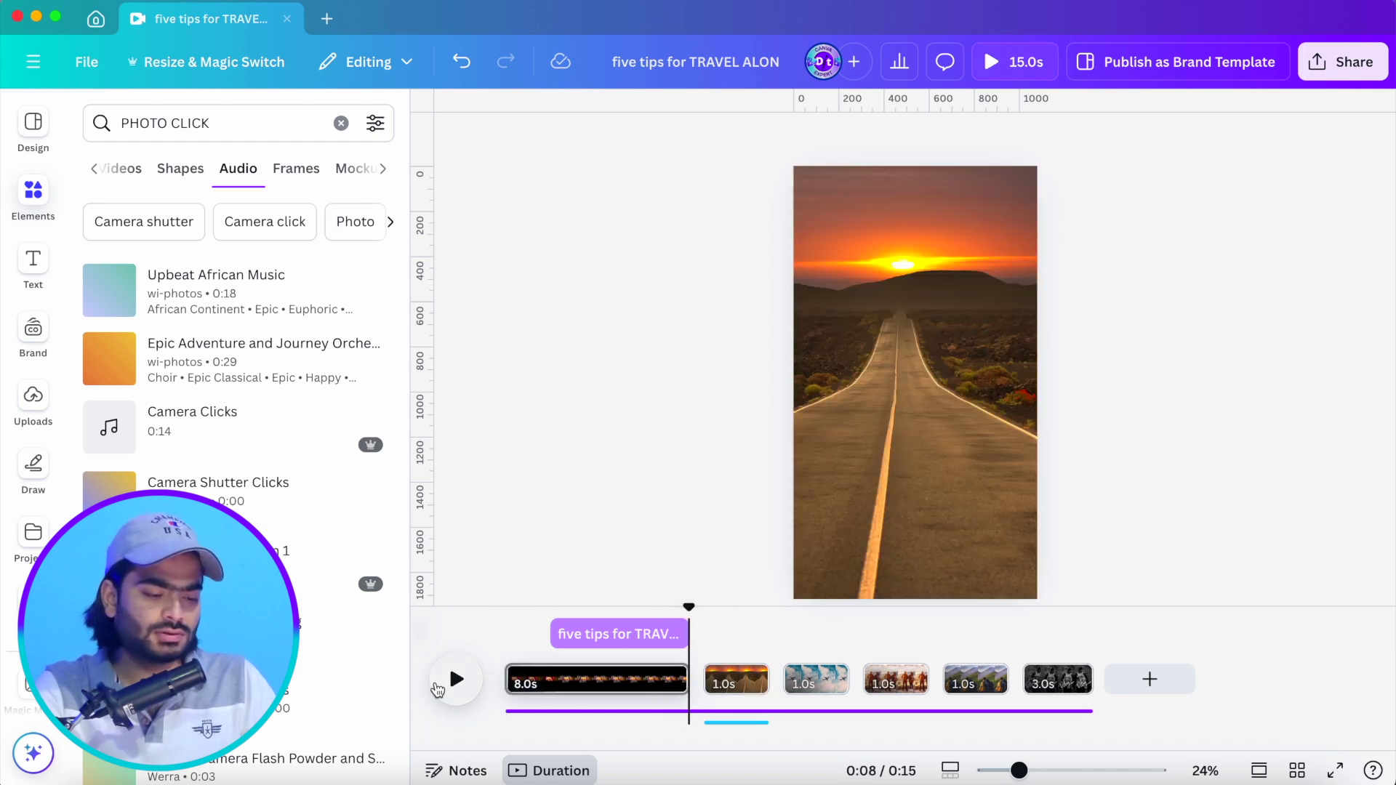
{"action": "left_click", "coordinate": [459, 682]}
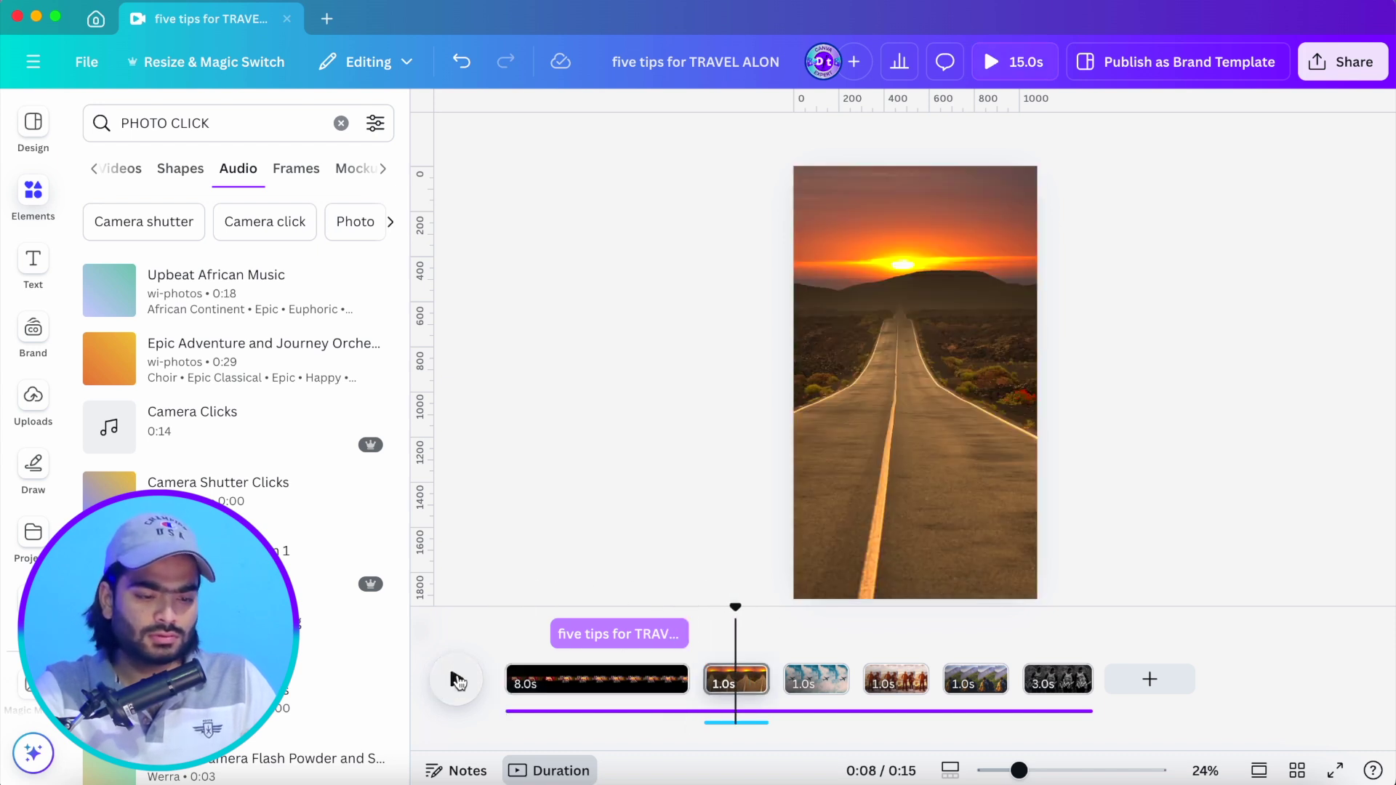
{"action": "left_click", "coordinate": [929, 419]}
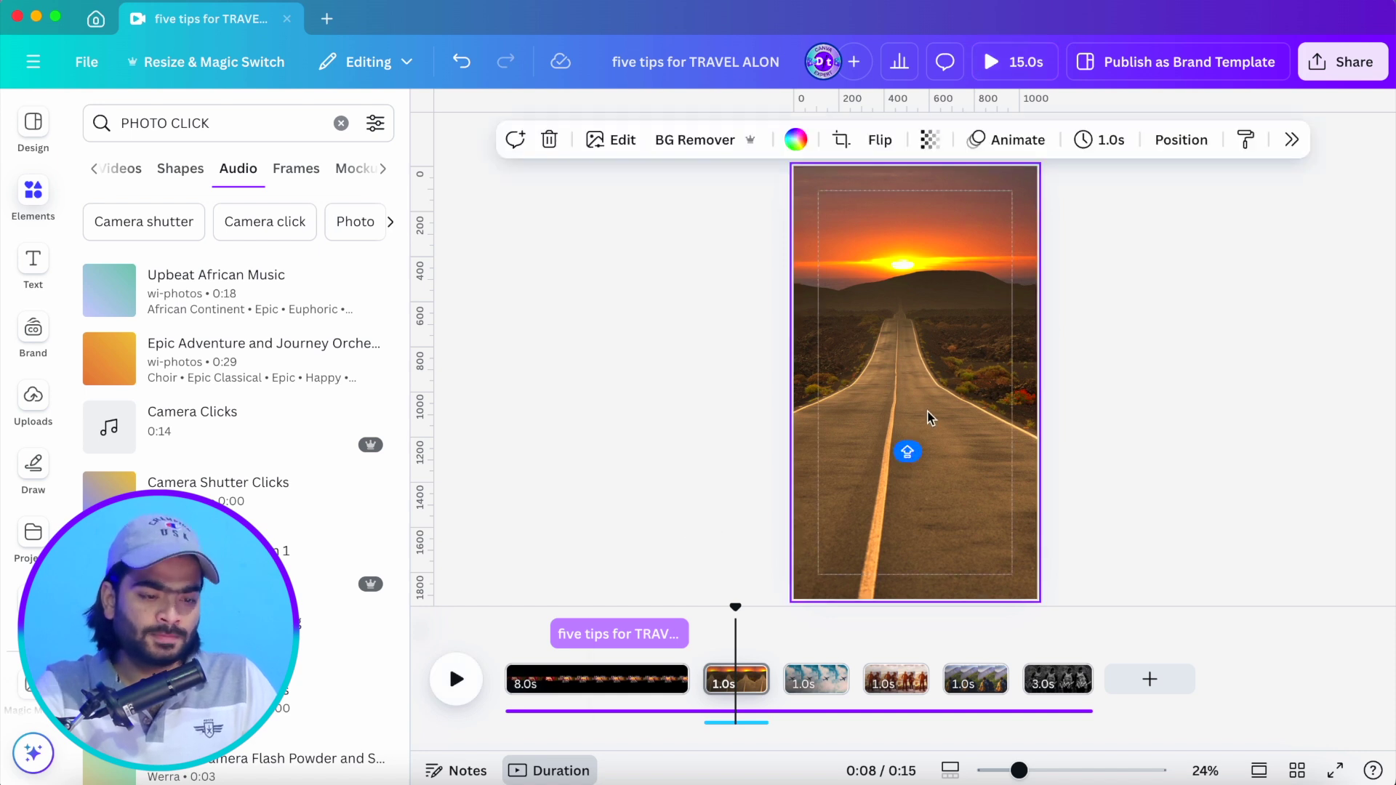
{"action": "left_click", "coordinate": [1018, 141]}
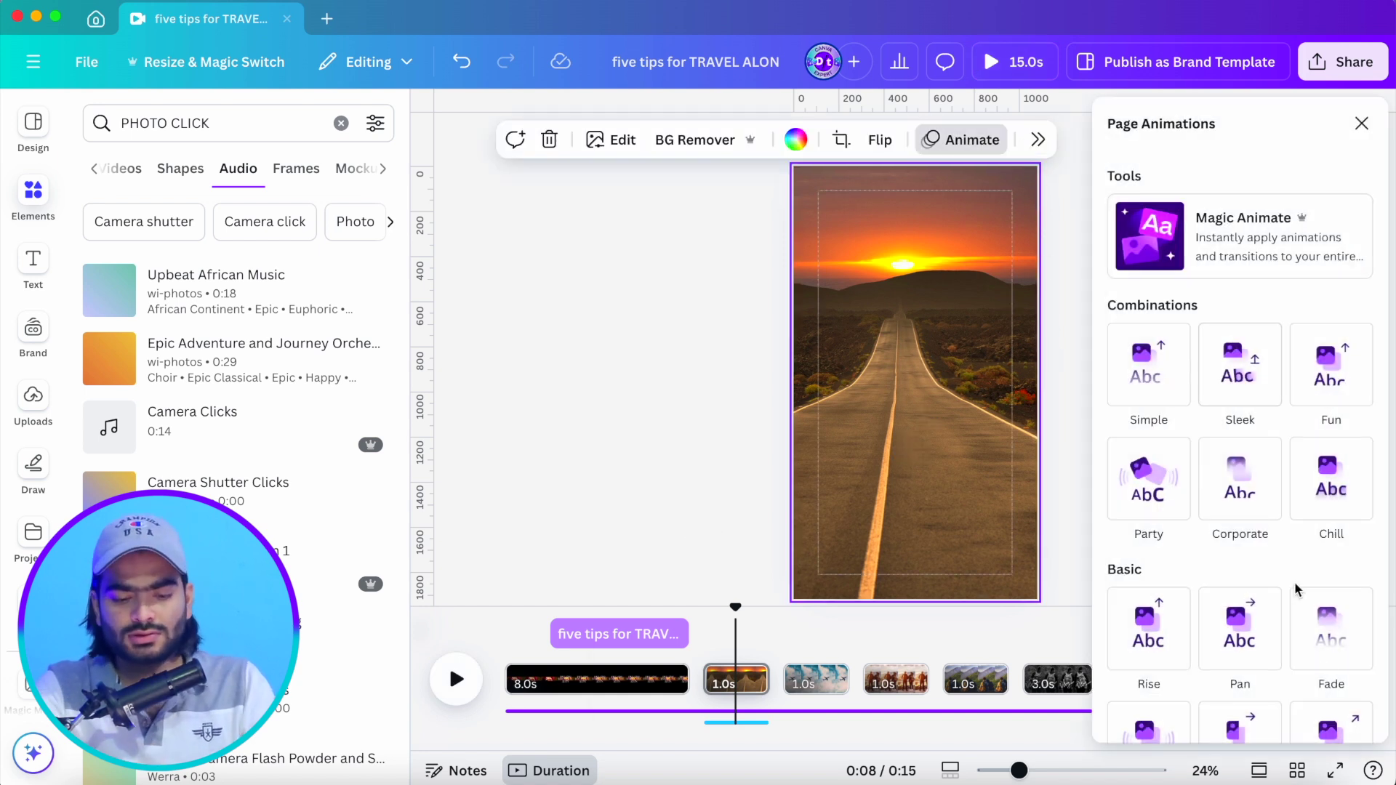
{"action": "scroll", "coordinate": [1248, 446], "scroll_direction": "down", "scroll_amount": 5}
{"action": "scroll", "coordinate": [1313, 479], "scroll_direction": "down", "scroll_amount": 2}
{"action": "scroll", "coordinate": [1240, 442], "scroll_direction": "down", "scroll_amount": 2}
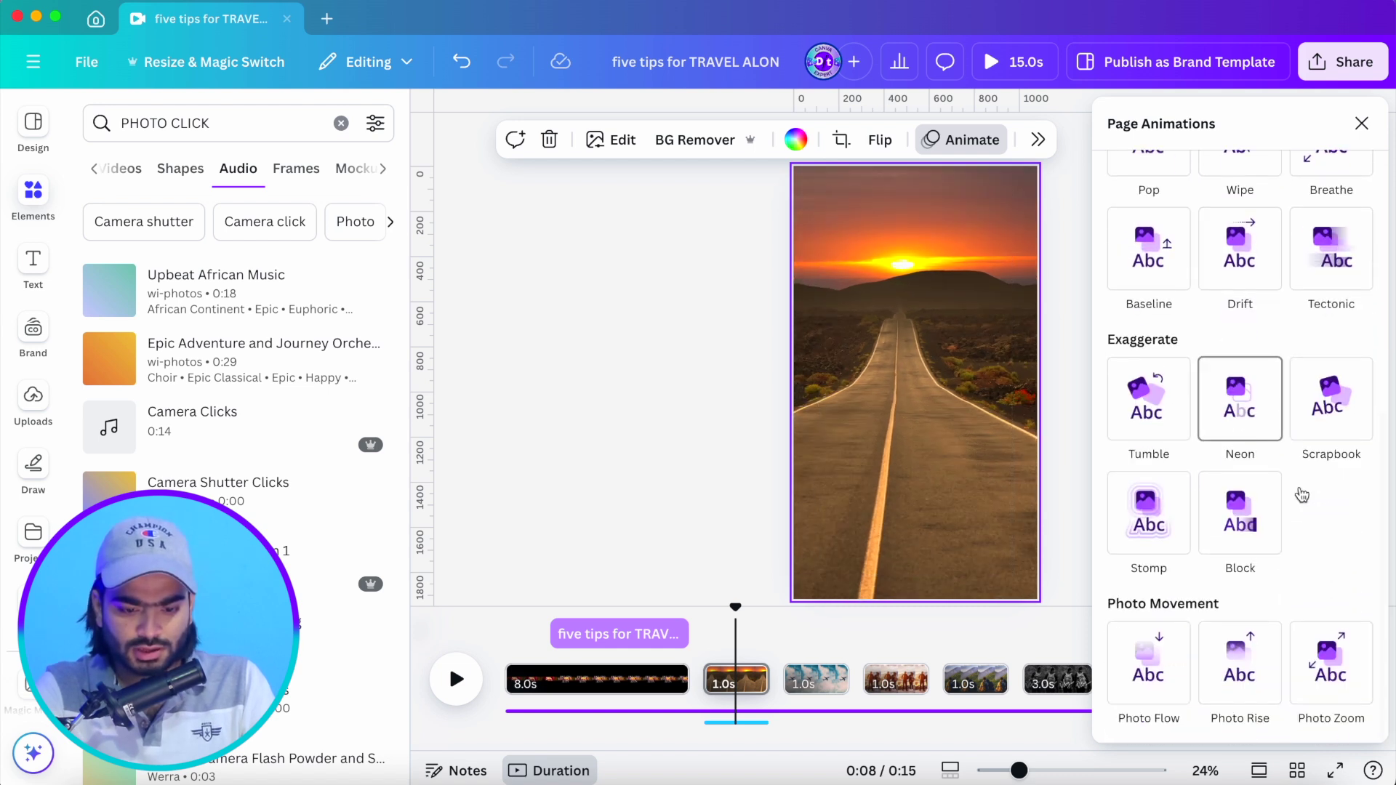
{"action": "left_click", "coordinate": [1340, 687]}
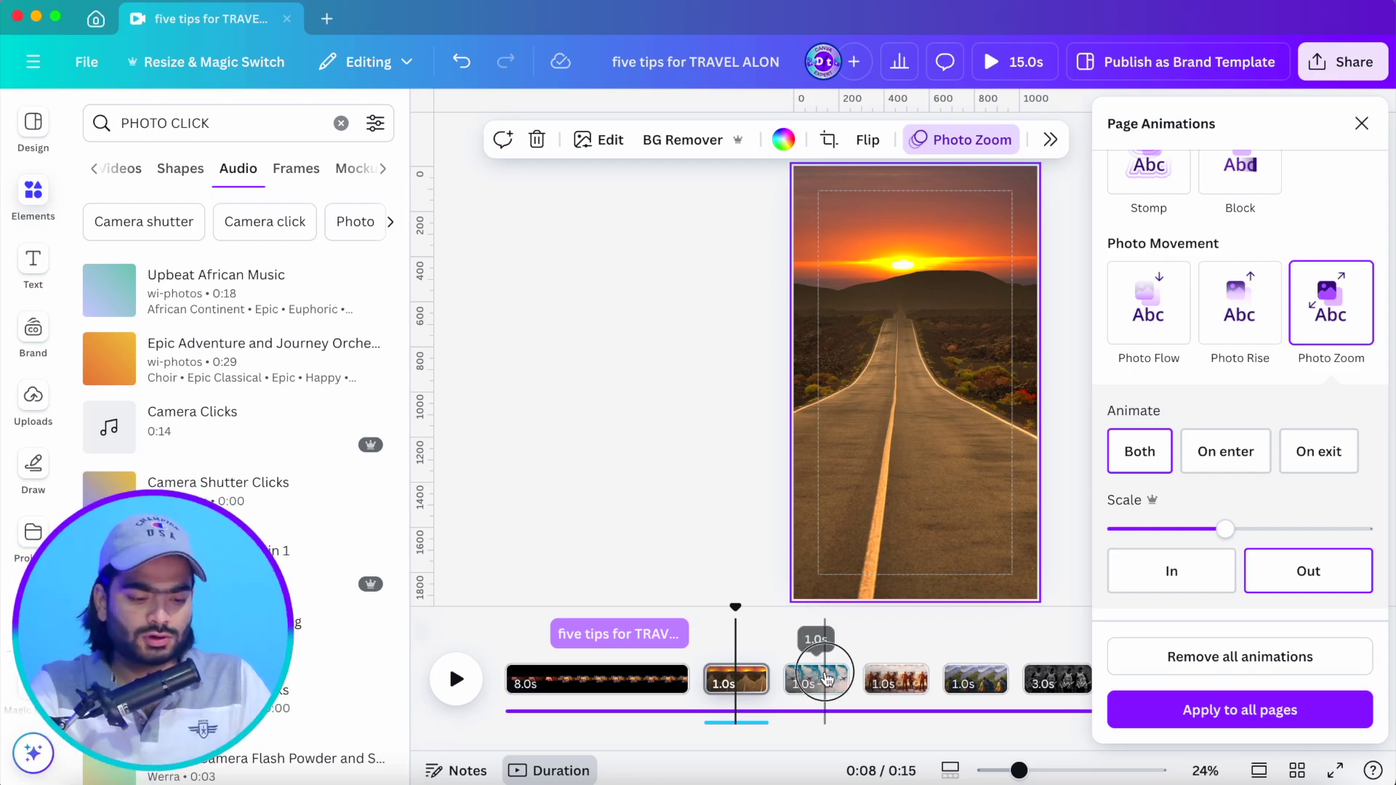
Apply Photo Zoom set to zoom in to the airplane page, and Photo Zoom to the standing couple page
{"action": "left_click", "coordinate": [828, 679]}
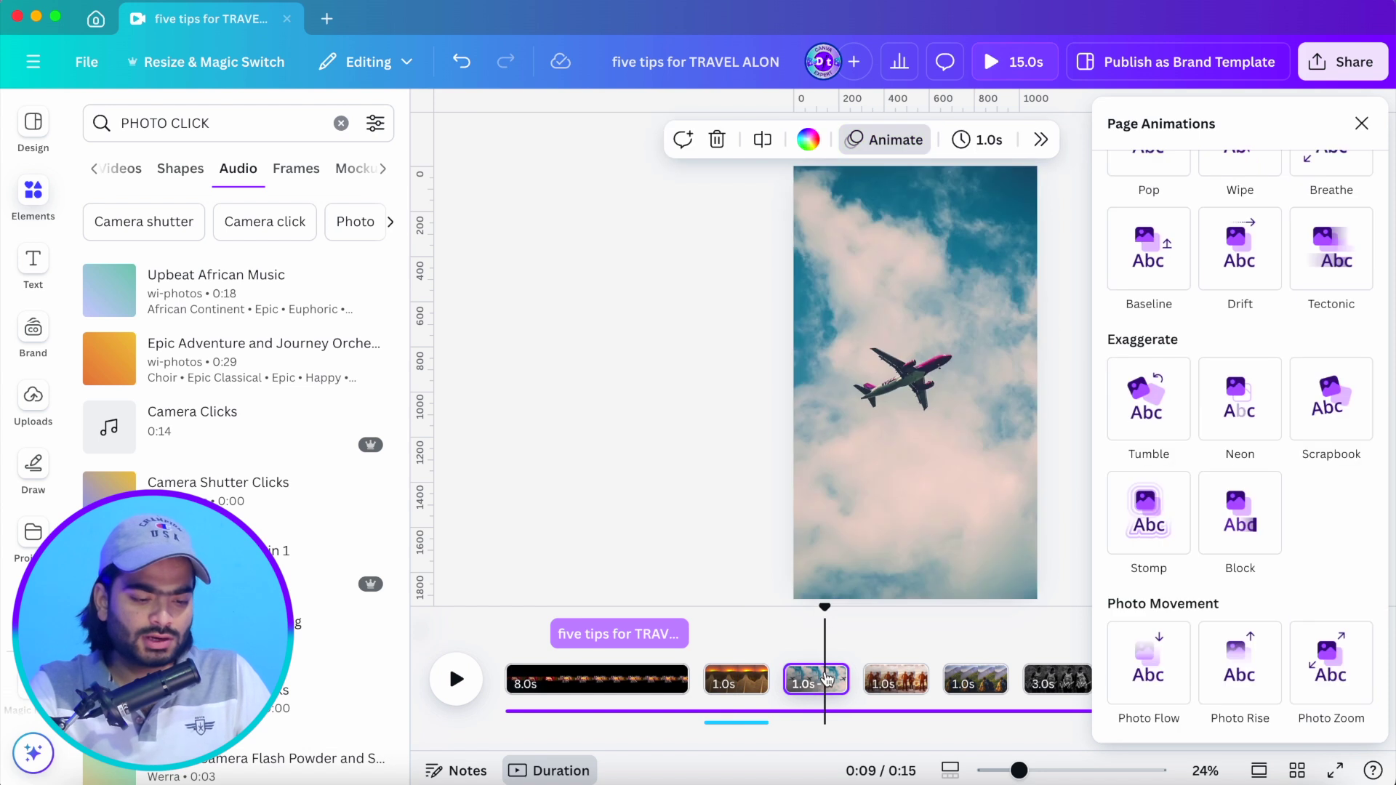
{"action": "left_click", "coordinate": [1301, 703]}
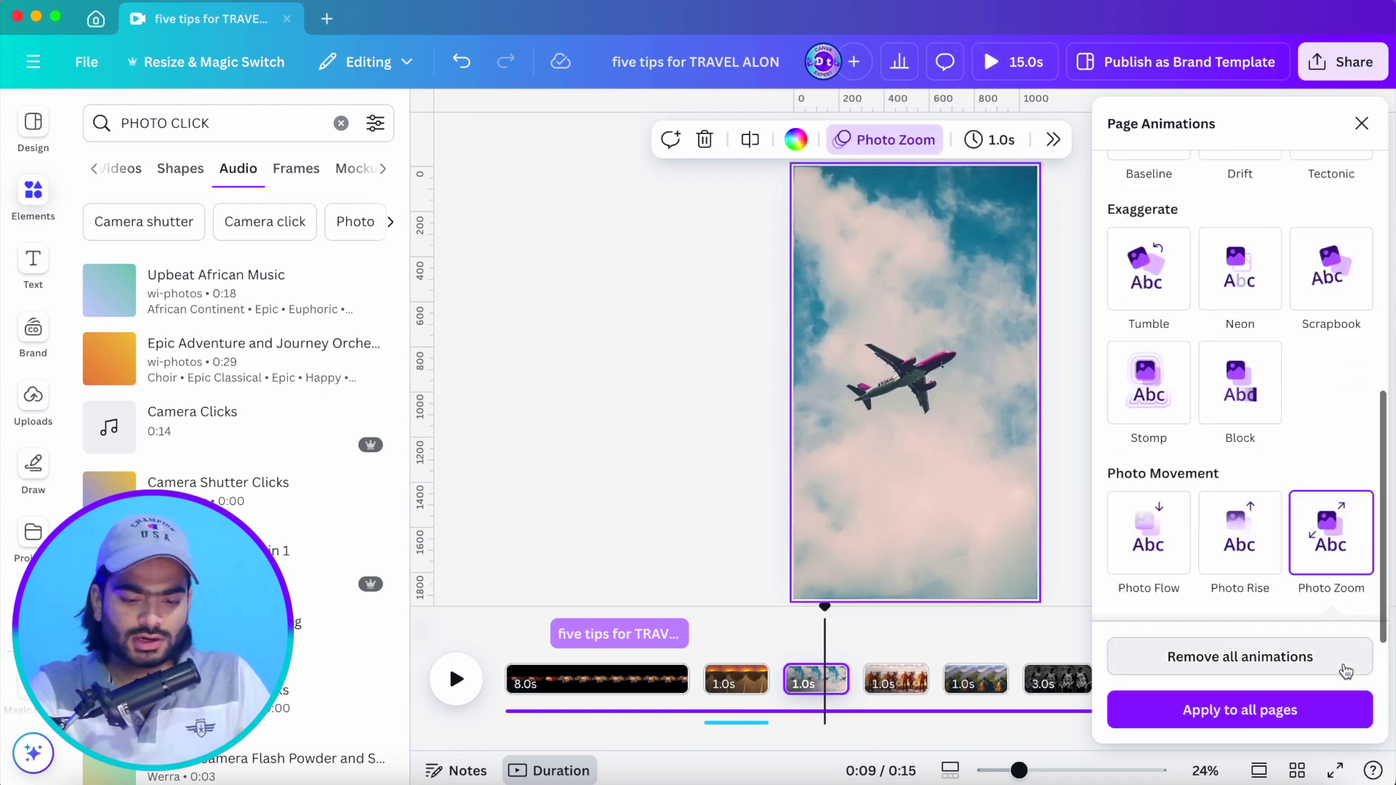
{"action": "left_click", "coordinate": [1174, 553]}
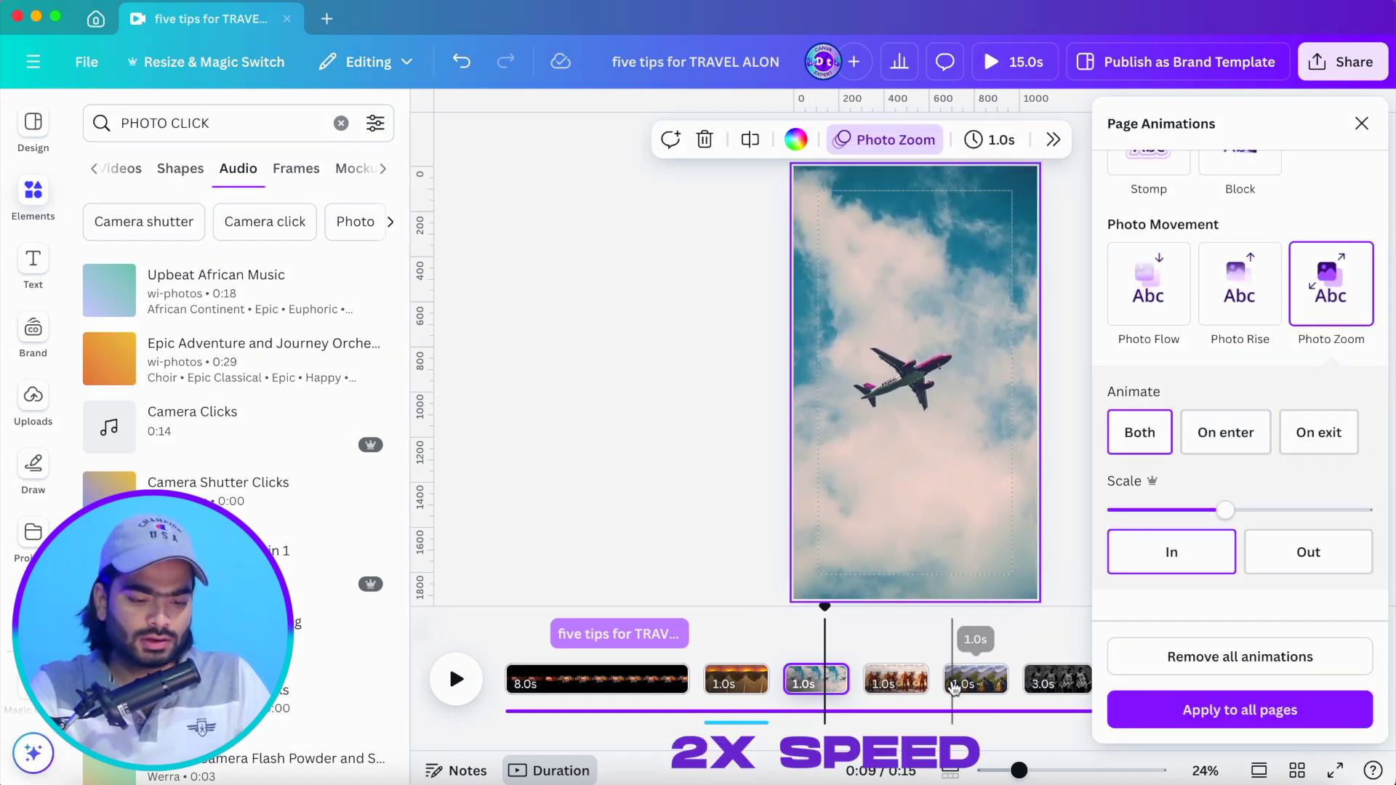
{"action": "left_click", "coordinate": [916, 679]}
{"action": "left_click", "coordinate": [1333, 659]}
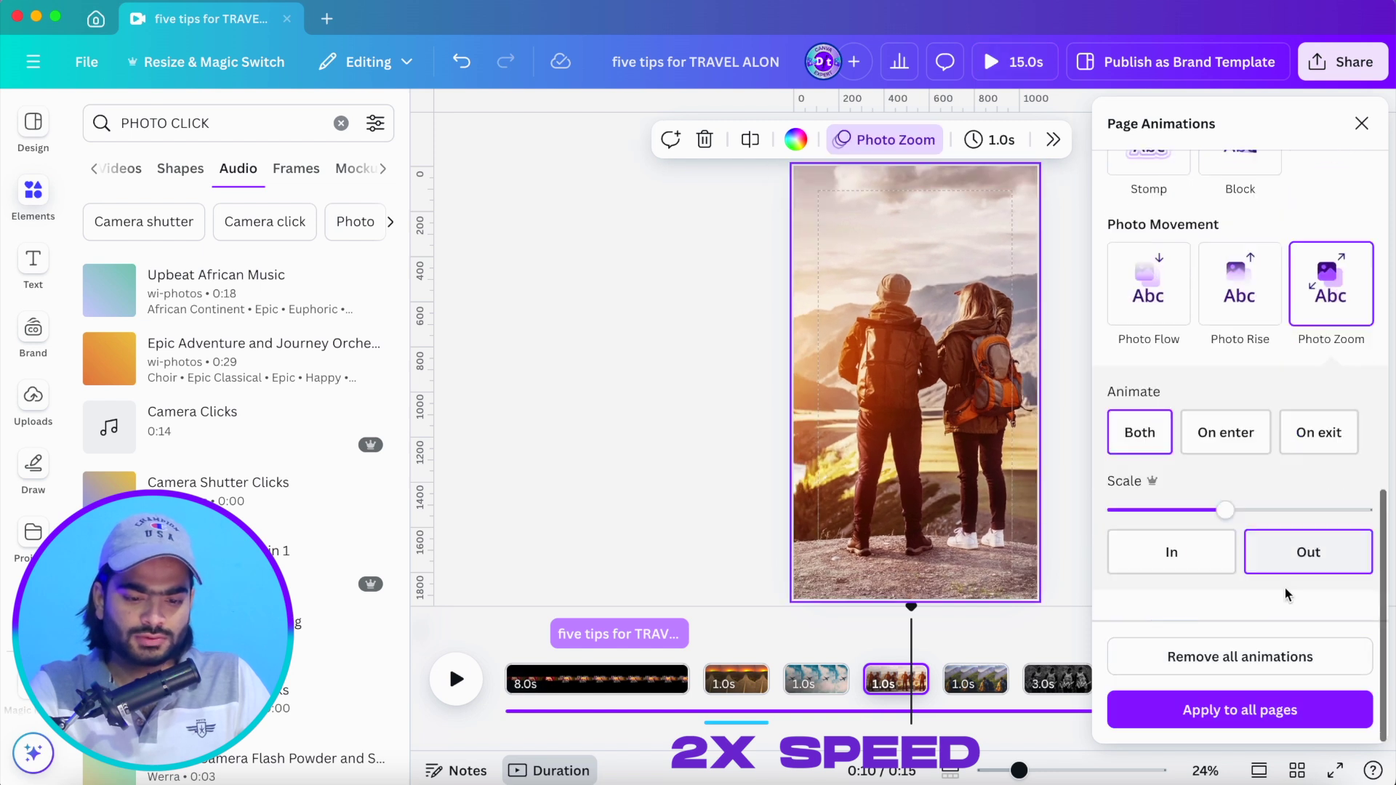
Apply Photo Zoom set to zoom in to the sitting couple page, then scrub to preview
{"action": "left_click", "coordinate": [962, 664]}
{"action": "left_click", "coordinate": [1331, 515]}
{"action": "left_click", "coordinate": [1172, 591]}
{"action": "left_click", "coordinate": [754, 574]}
{"action": "left_click_drag", "start_coordinate": [962, 611], "coordinate": [640, 622]}
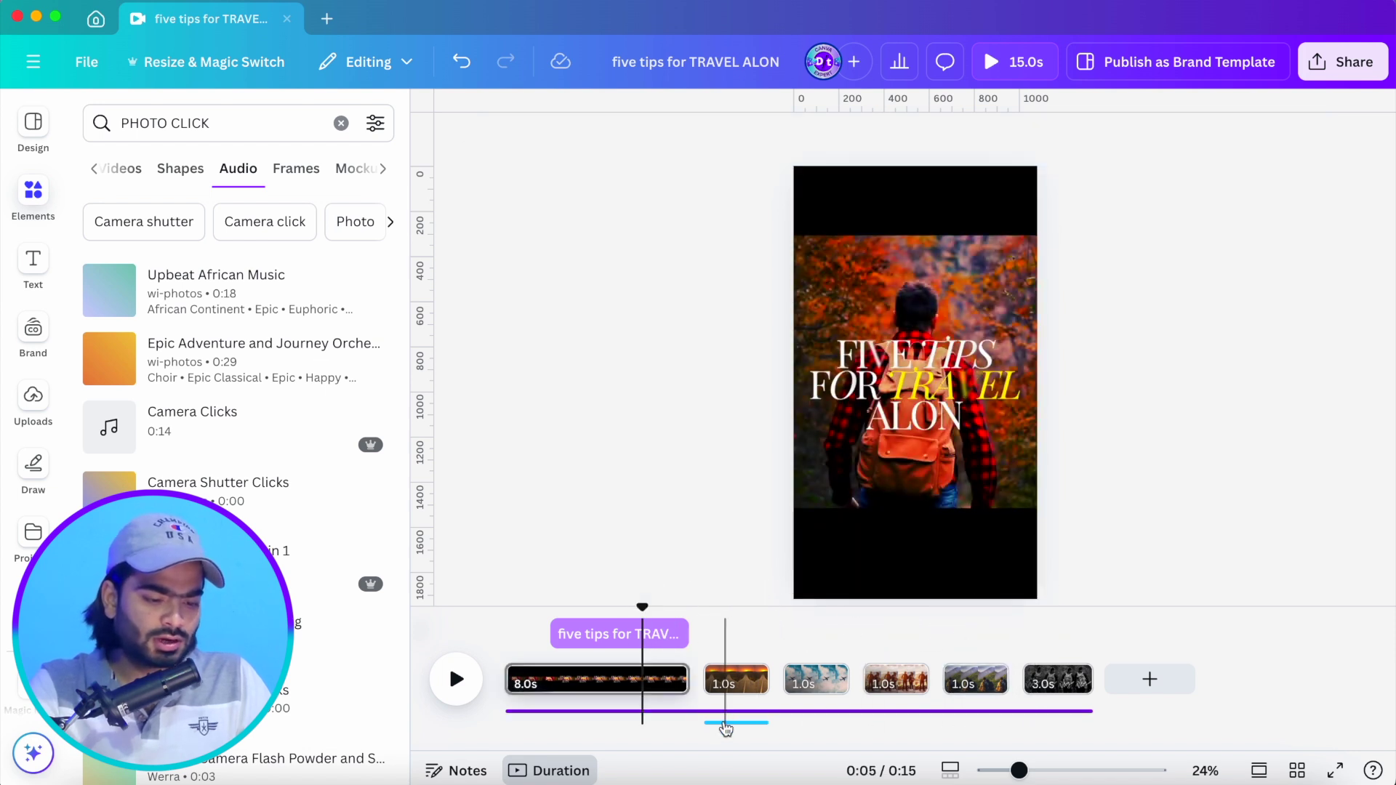
Duplicate the camera-click sound at the 11-second page start
{"action": "left_click", "coordinate": [726, 725]}
{"action": "left_click", "coordinate": [732, 720]}
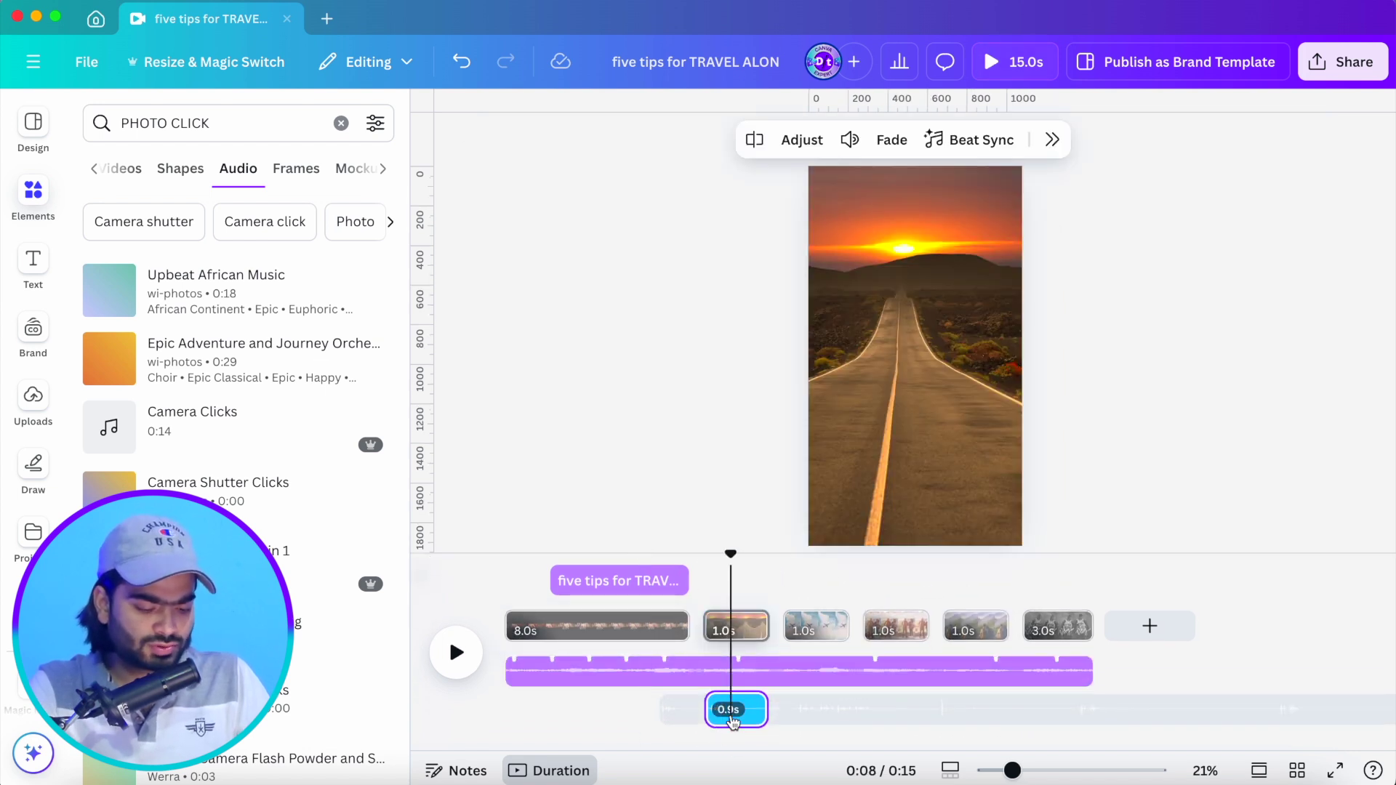
{"action": "left_click_drag", "start_coordinate": [729, 557], "coordinate": [867, 557]}
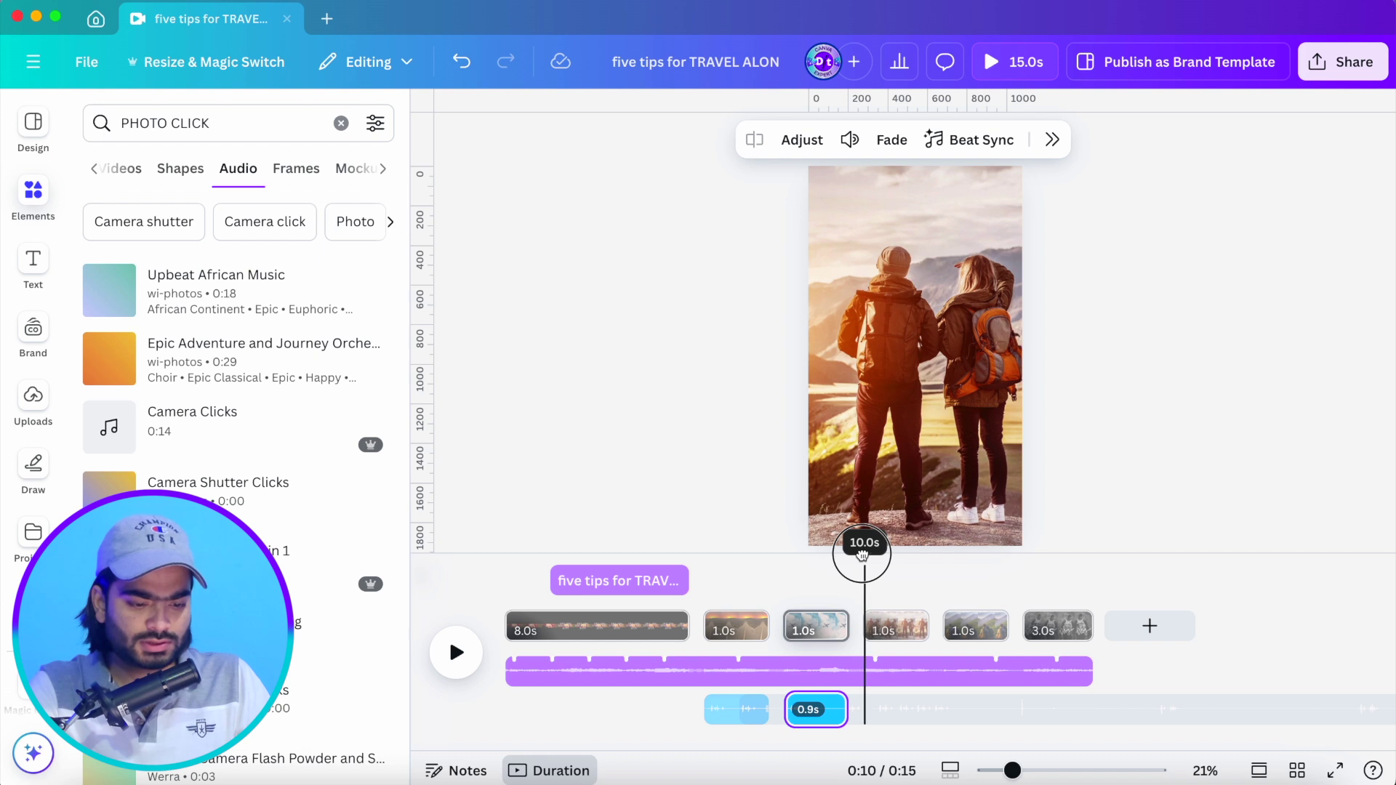
{"action": "left_click_drag", "start_coordinate": [882, 554], "coordinate": [940, 554]}
{"action": "key", "text": "ctrl+d"}
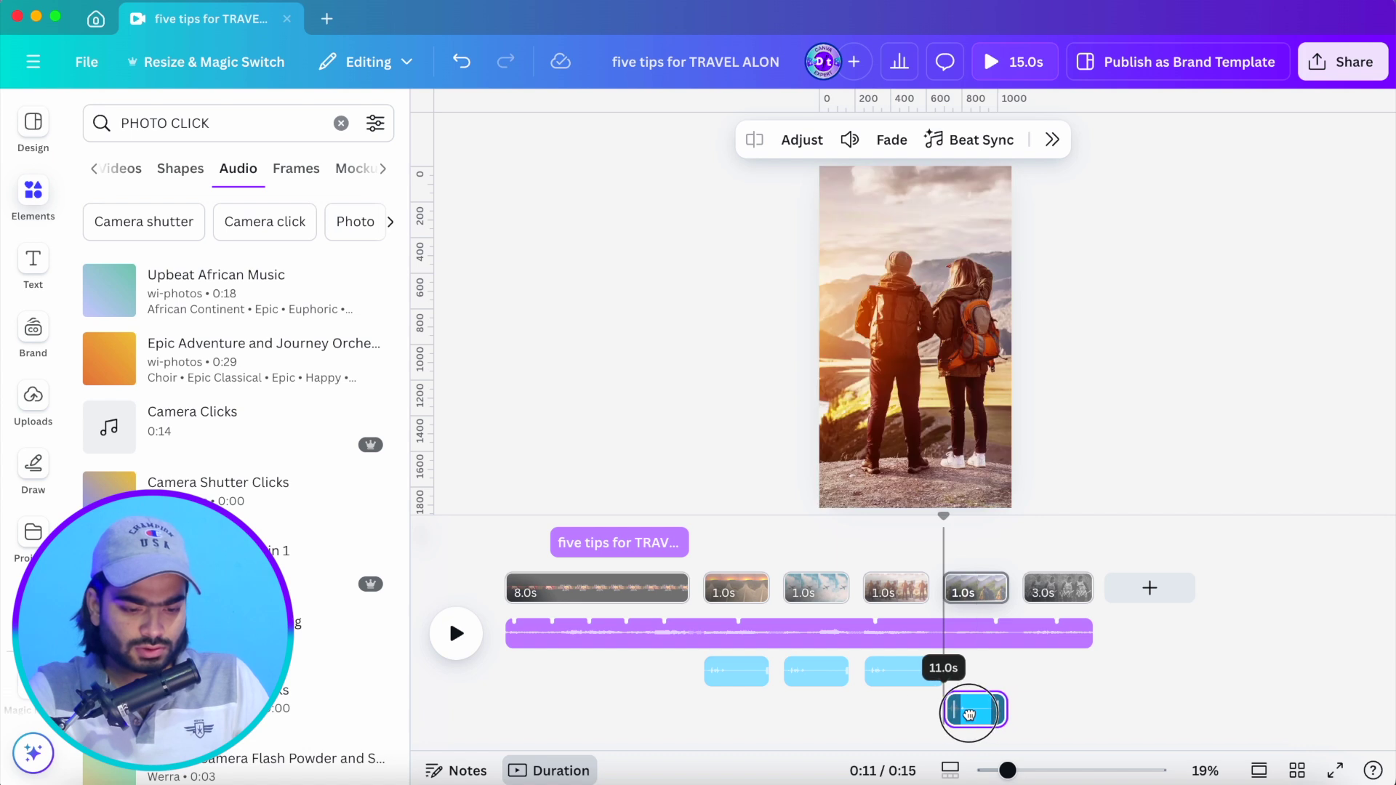
Trim the third click copy to fit its page, check the others, and rewind to the start
{"action": "left_click", "coordinate": [1267, 403]}
{"action": "left_click", "coordinate": [904, 700]}
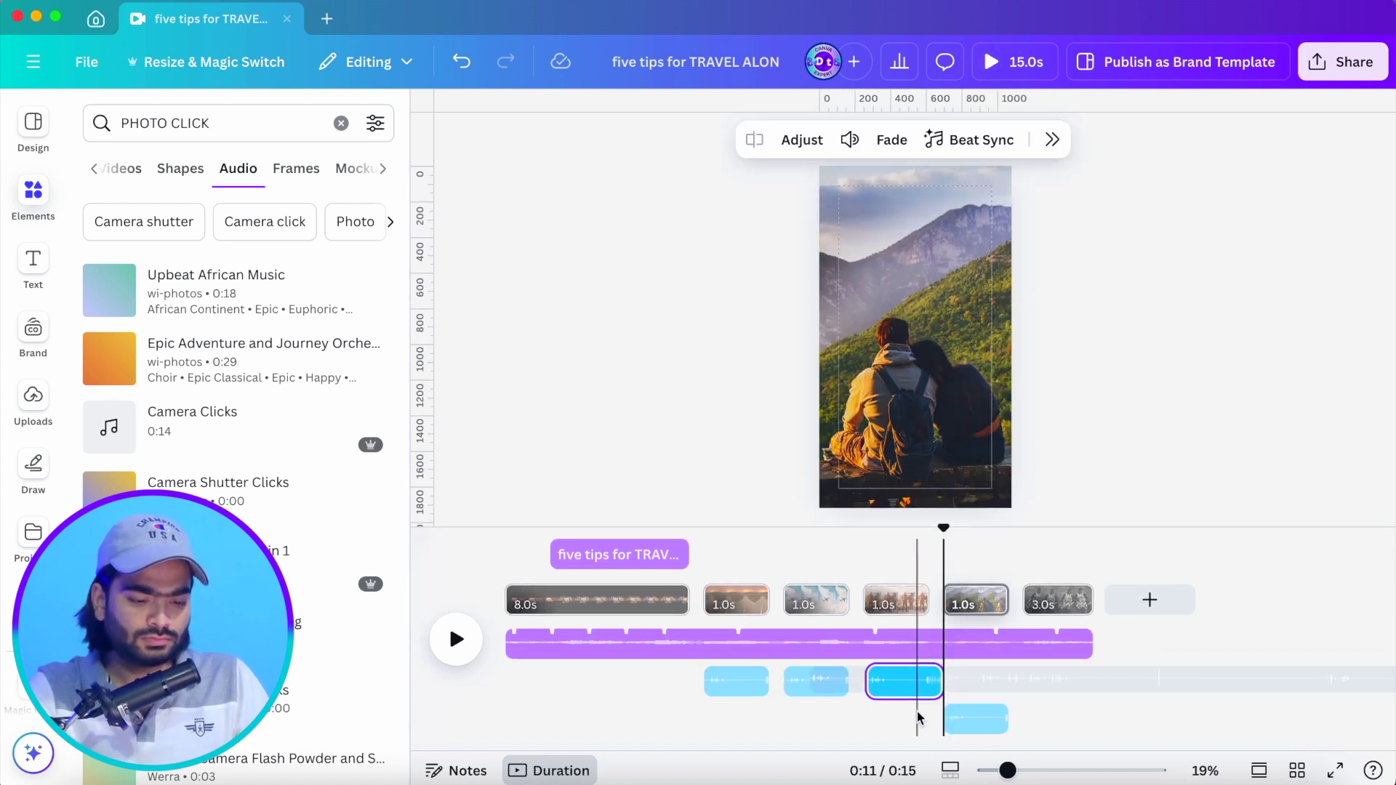
{"action": "left_click_drag", "start_coordinate": [941, 672], "coordinate": [924, 673]}
{"action": "left_click", "coordinate": [974, 708]}
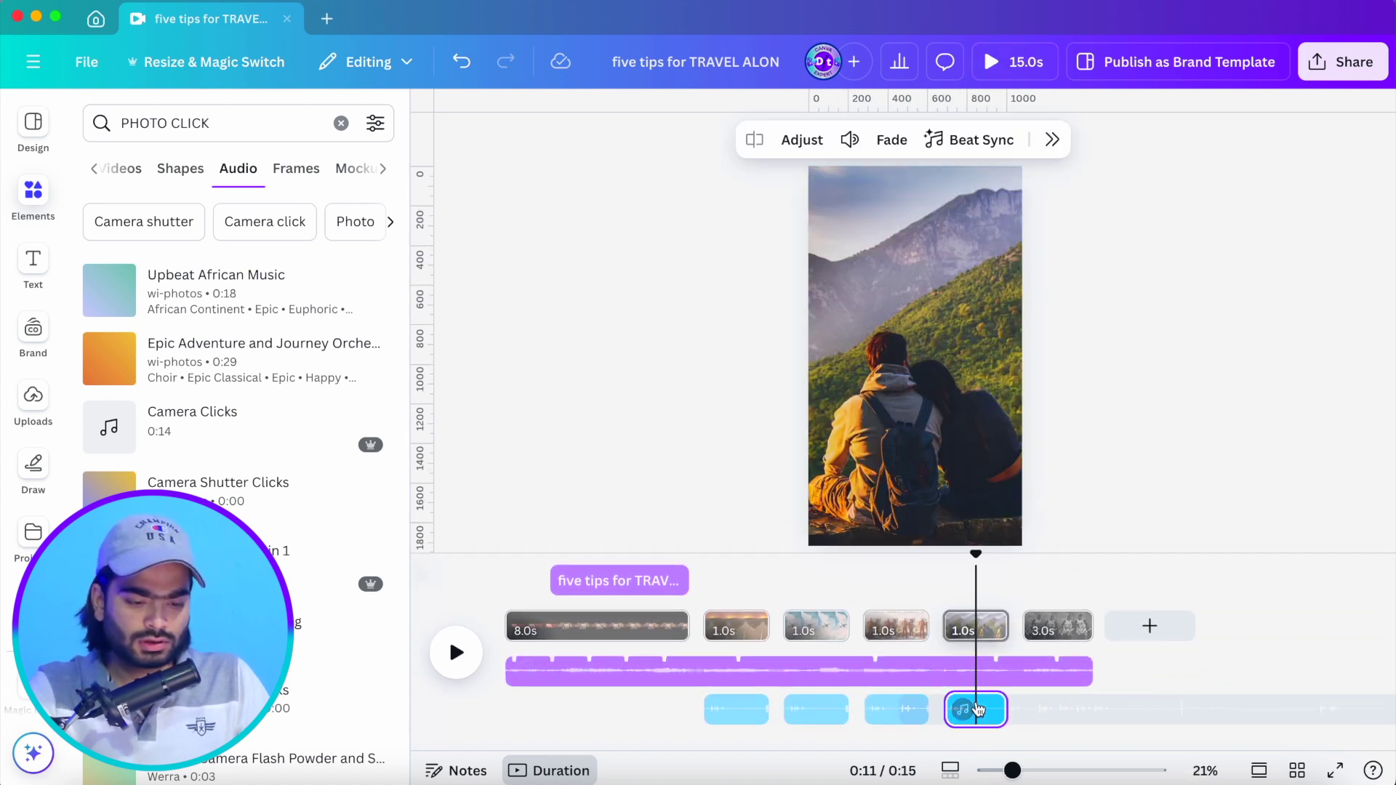
{"action": "left_click", "coordinate": [1007, 704]}
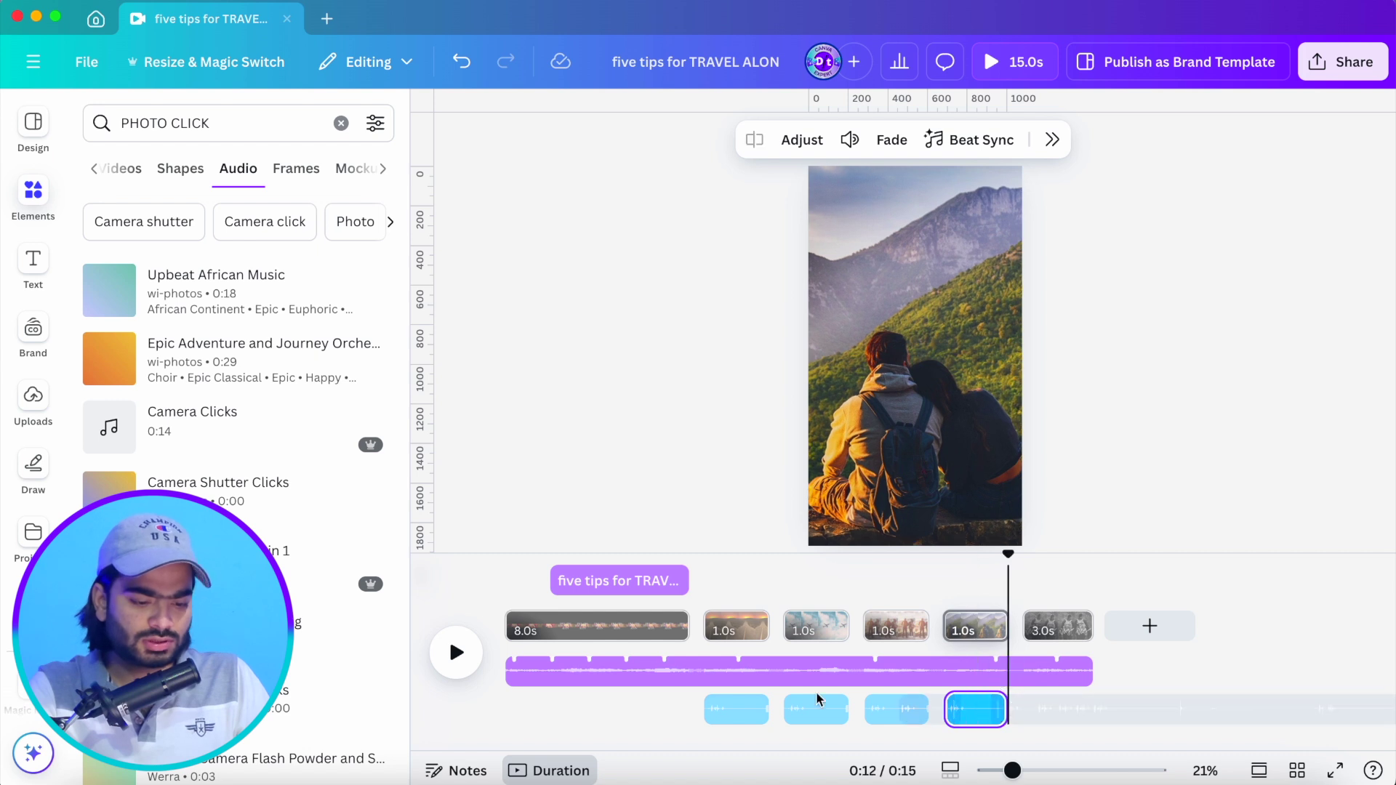
{"action": "left_click", "coordinate": [840, 708]}
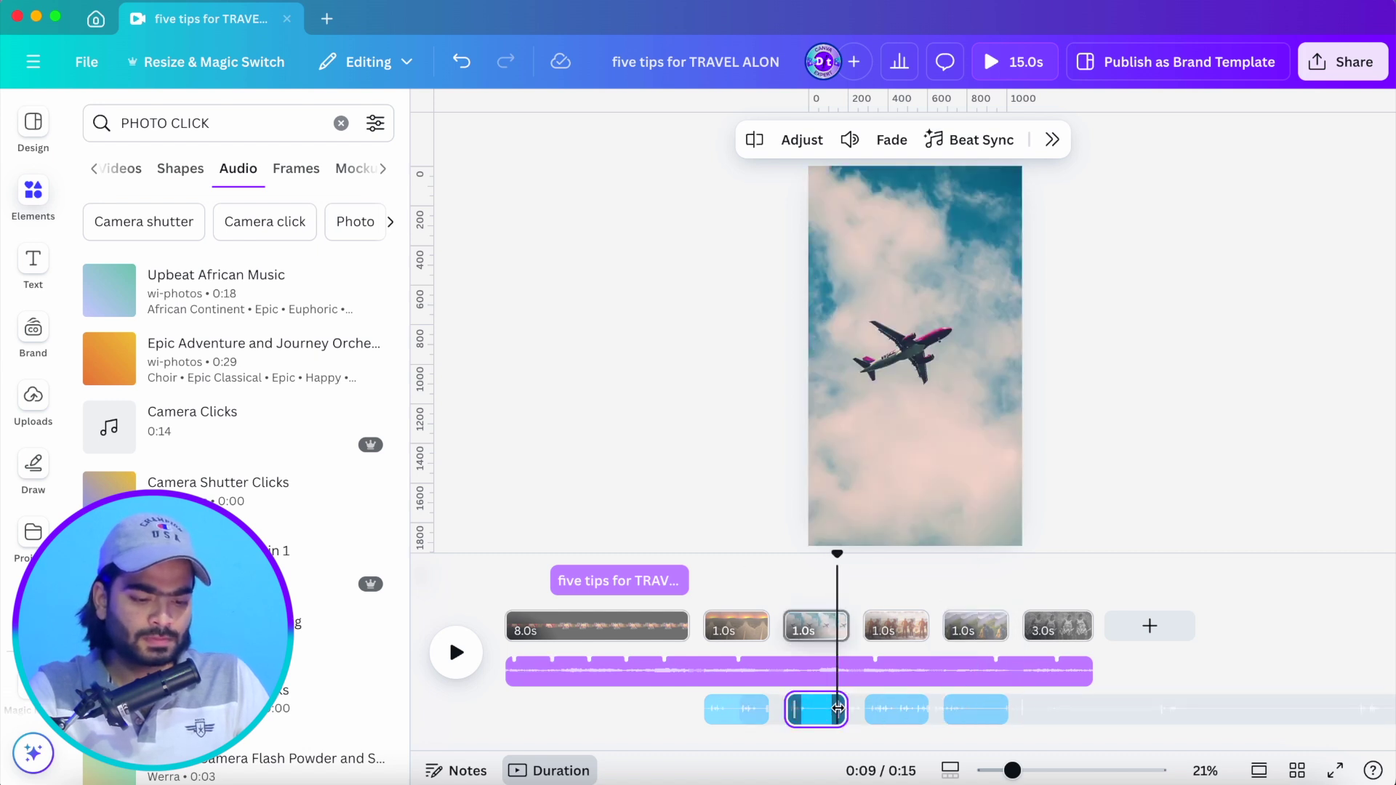
{"action": "left_click_drag", "start_coordinate": [833, 559], "coordinate": [470, 586]}
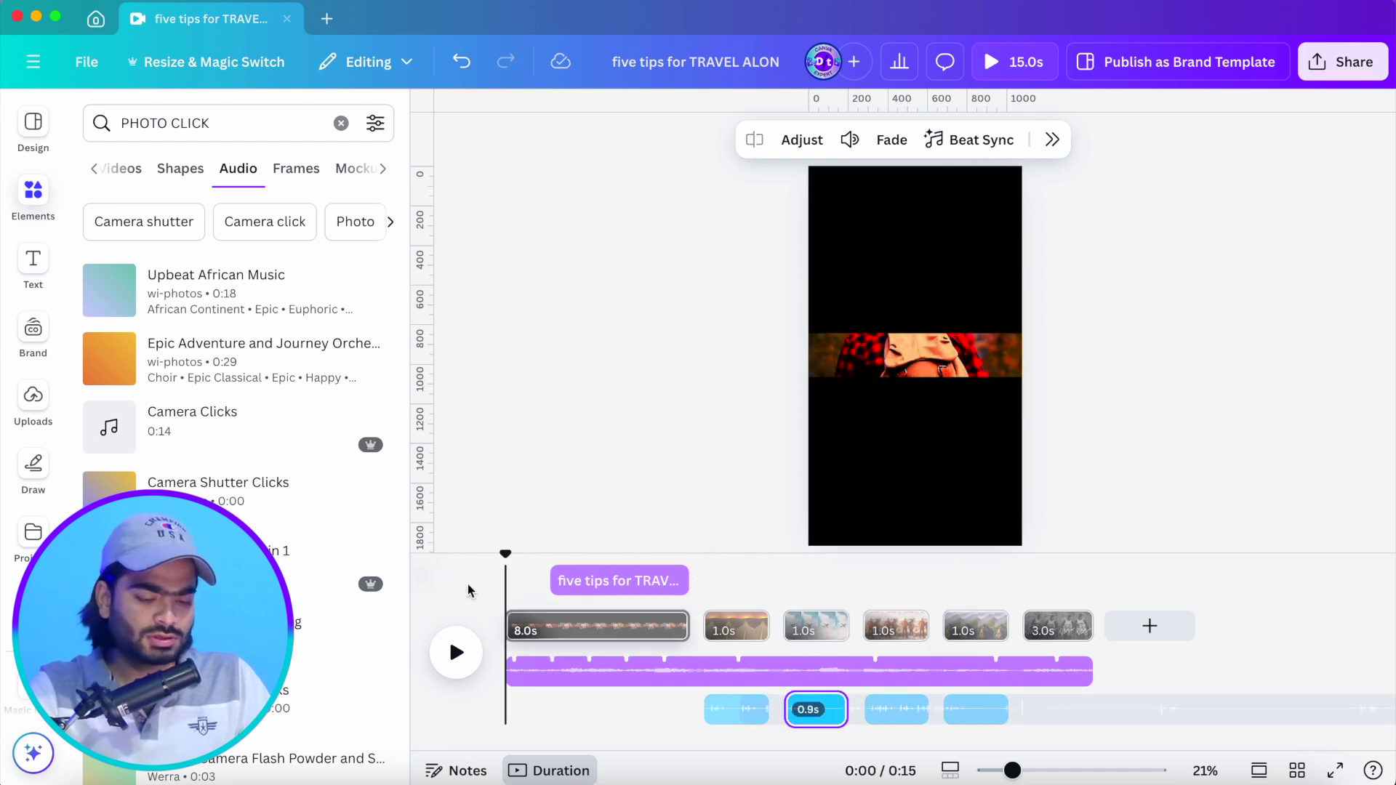